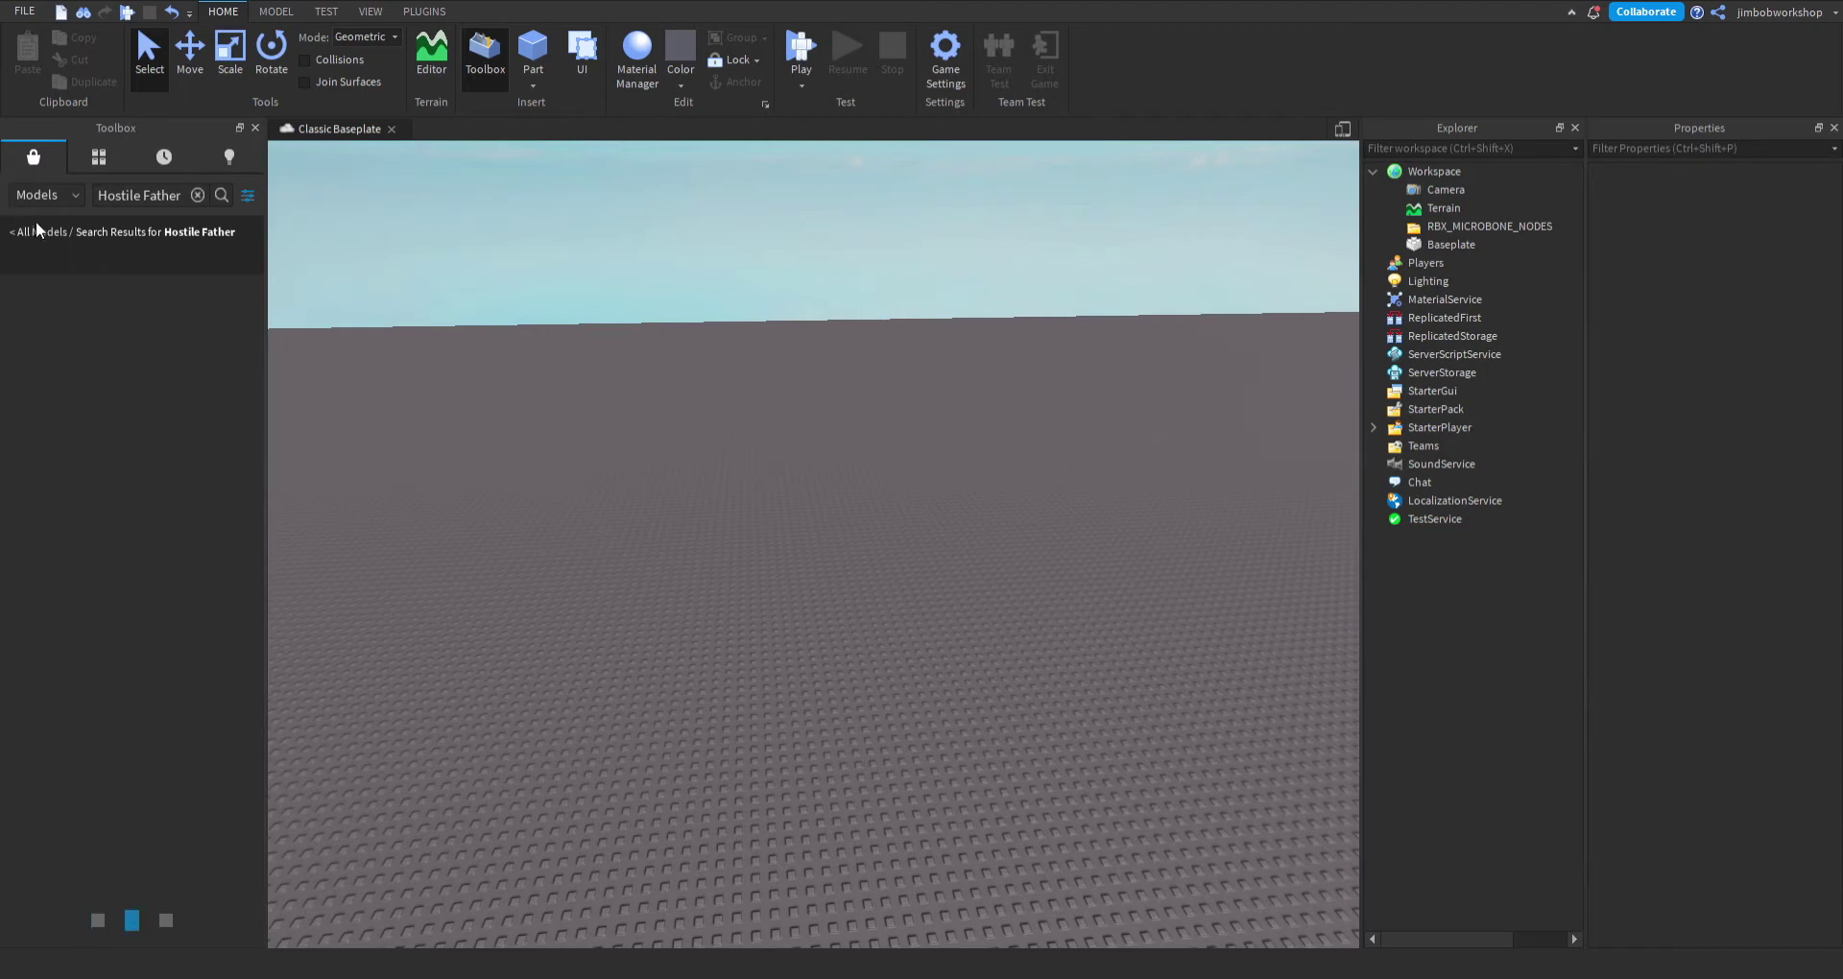
# Insert the first Hostile Father model from the search results onto the baseplate.
pyautogui.moveTo(27, 313); pyautogui.dragTo(368, 298)
pyautogui.moveTo(922, 501); pyautogui.dragTo(793, 559)
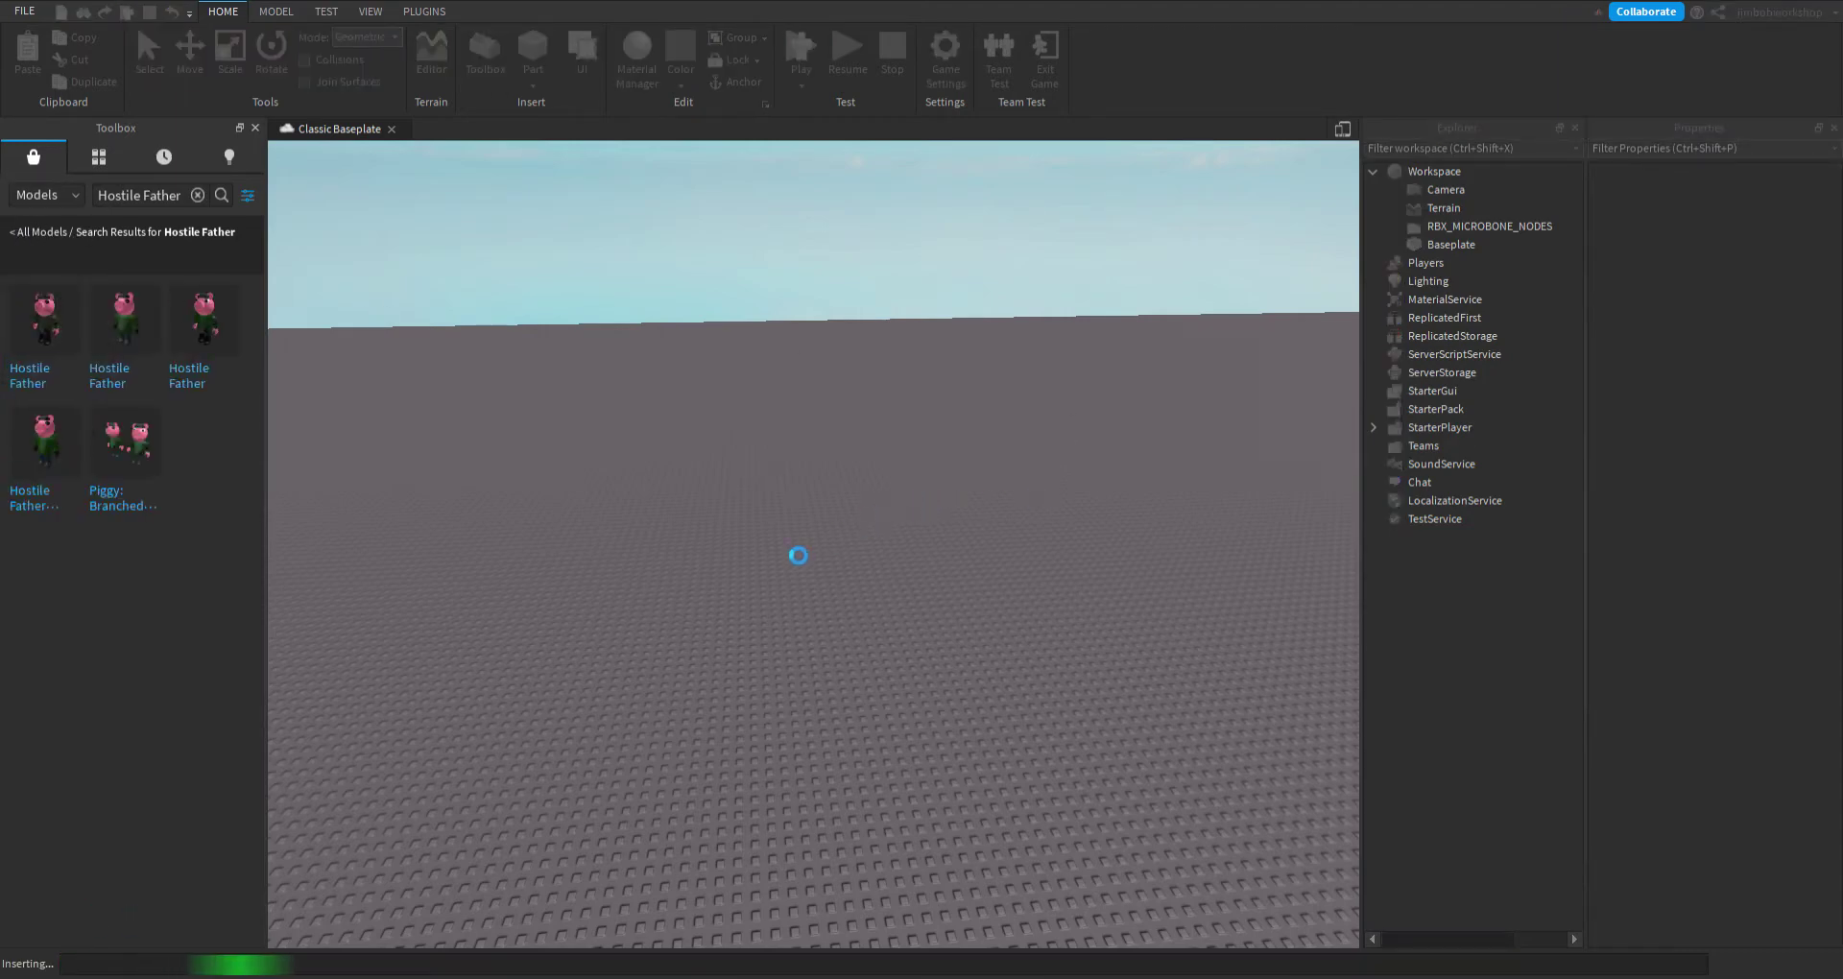
pyautogui.scroll(5, 728, 430)
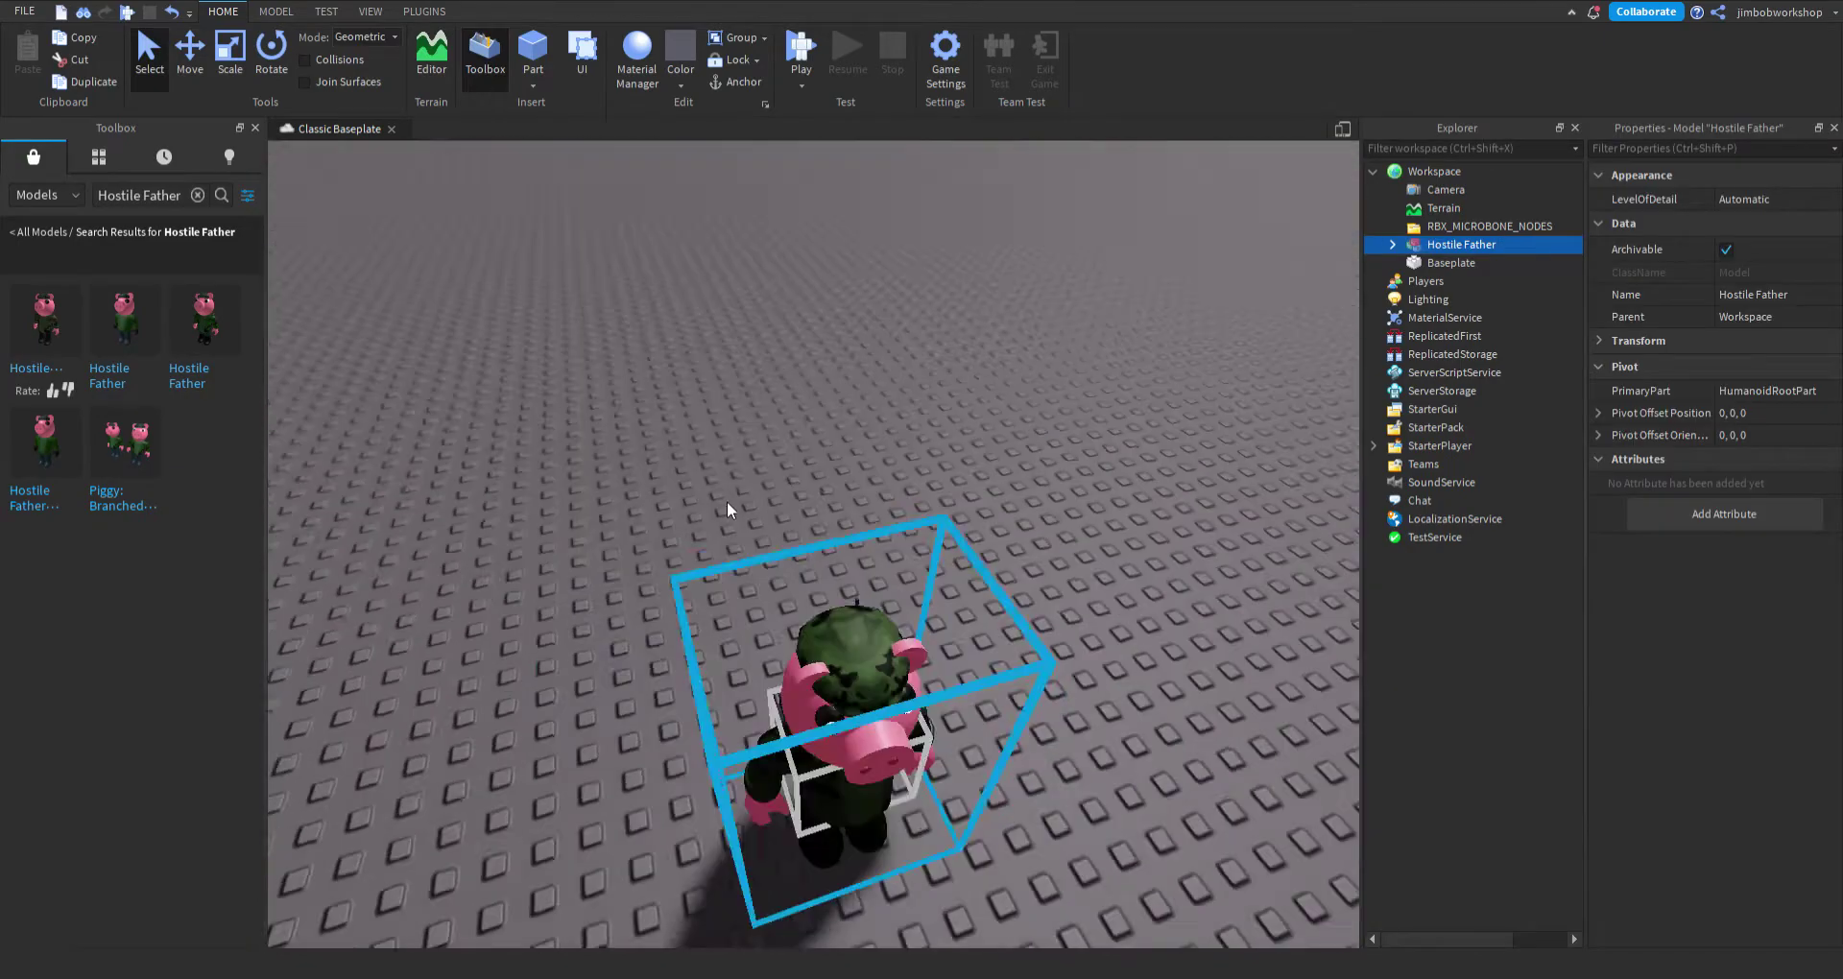
pyautogui.moveTo(727, 503)
pyautogui.mouseDown(button='right')
pyautogui.moveTo(754, 527)
pyautogui.moveTo(711, 505)
pyautogui.mouseUp(button='right')
# Search the model library for "Felix" and expand the contents of the Hostile Father model.
pyautogui.click(197, 195)
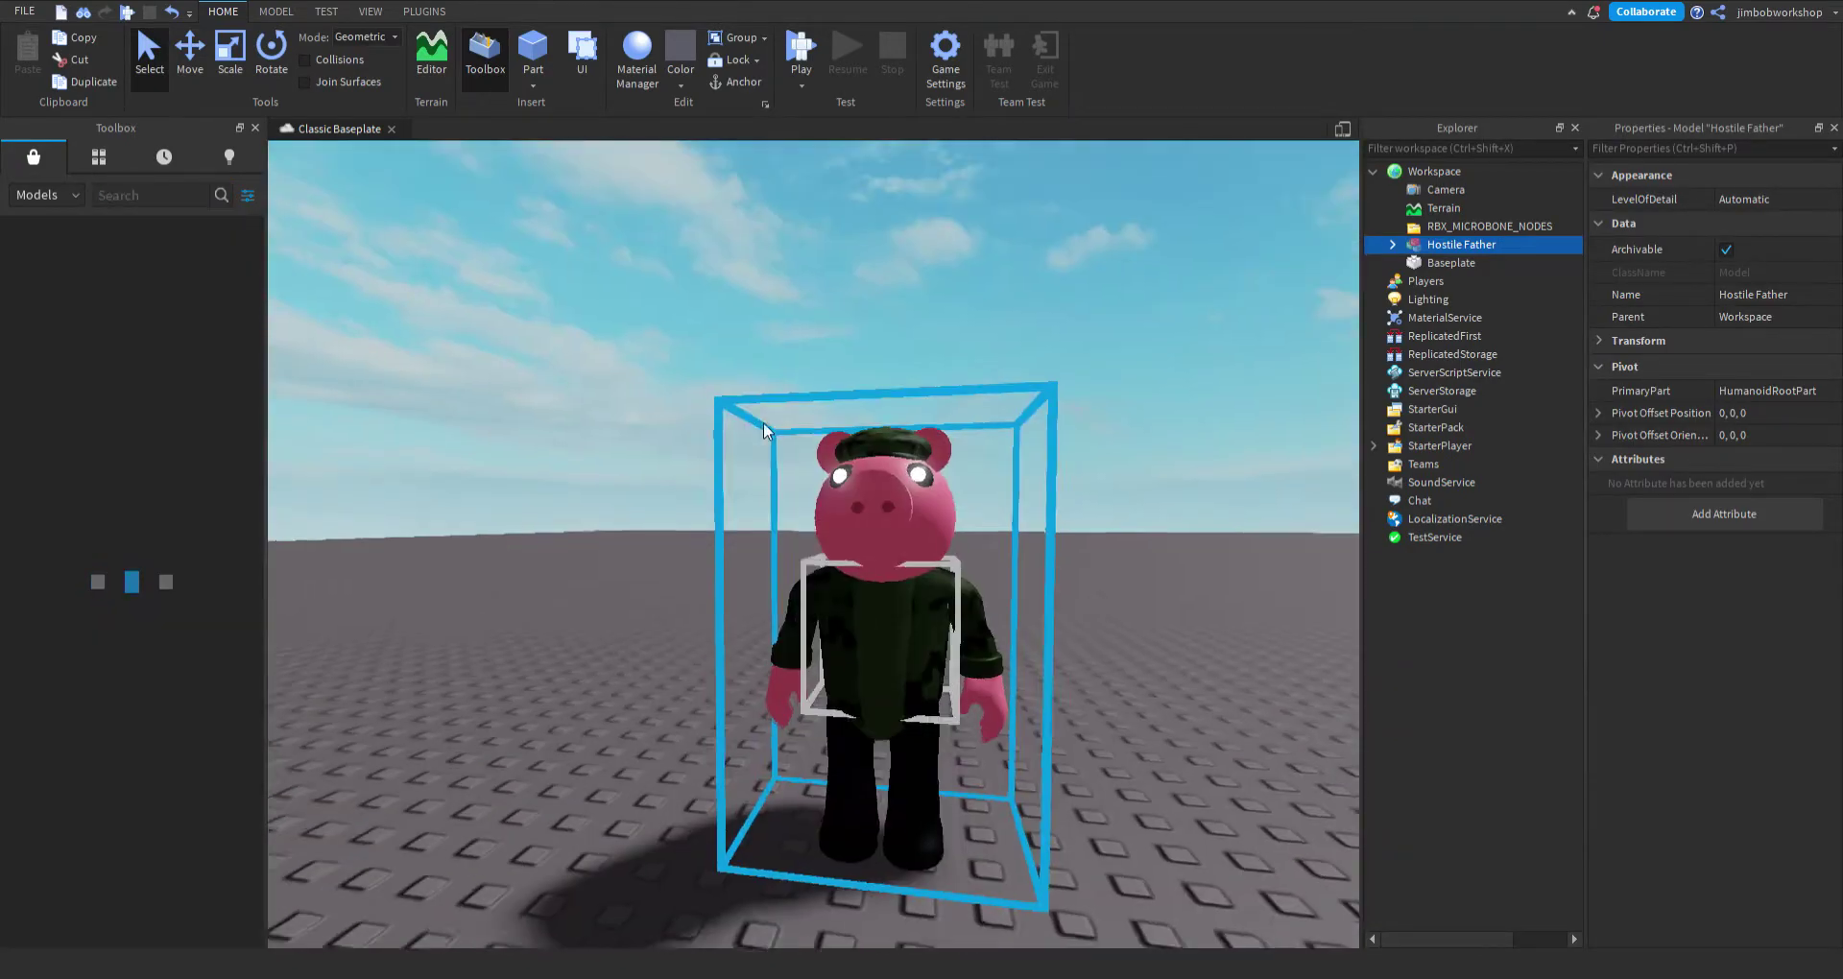
pyautogui.scroll(5, 763, 422)
pyautogui.scroll(-3, 1330, 290)
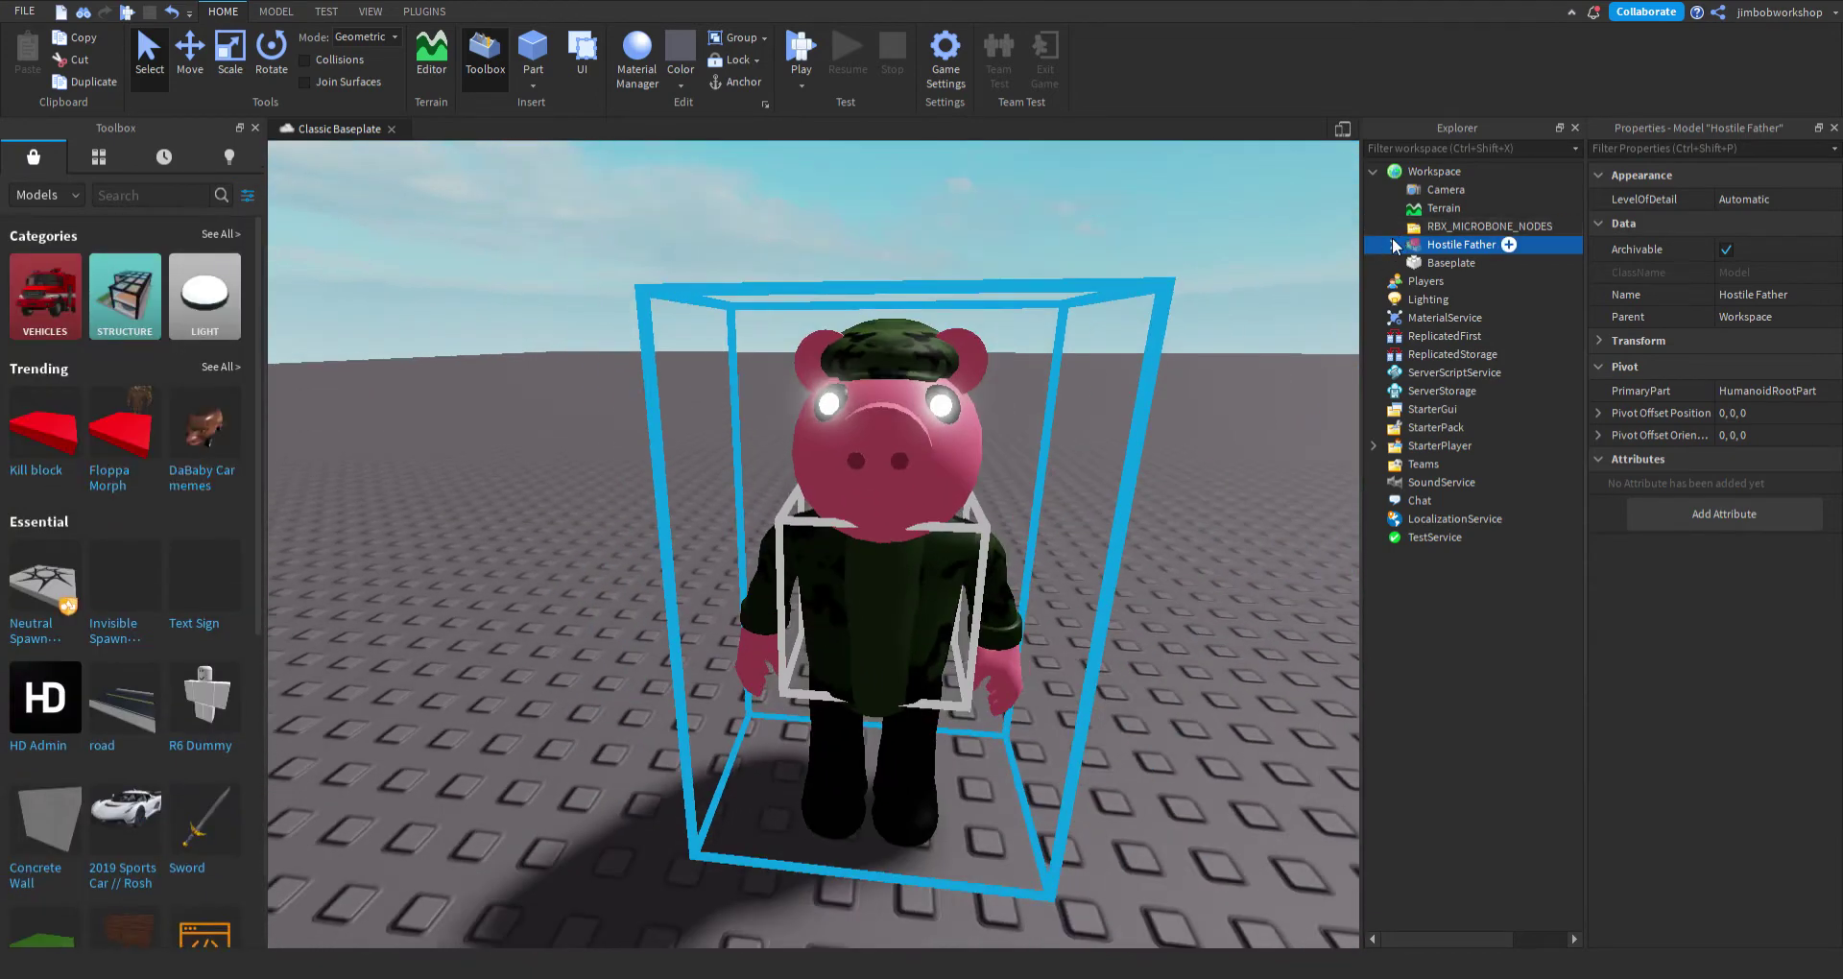
pyautogui.click(1393, 245)
pyautogui.write('Feli')
pyautogui.press('Return')
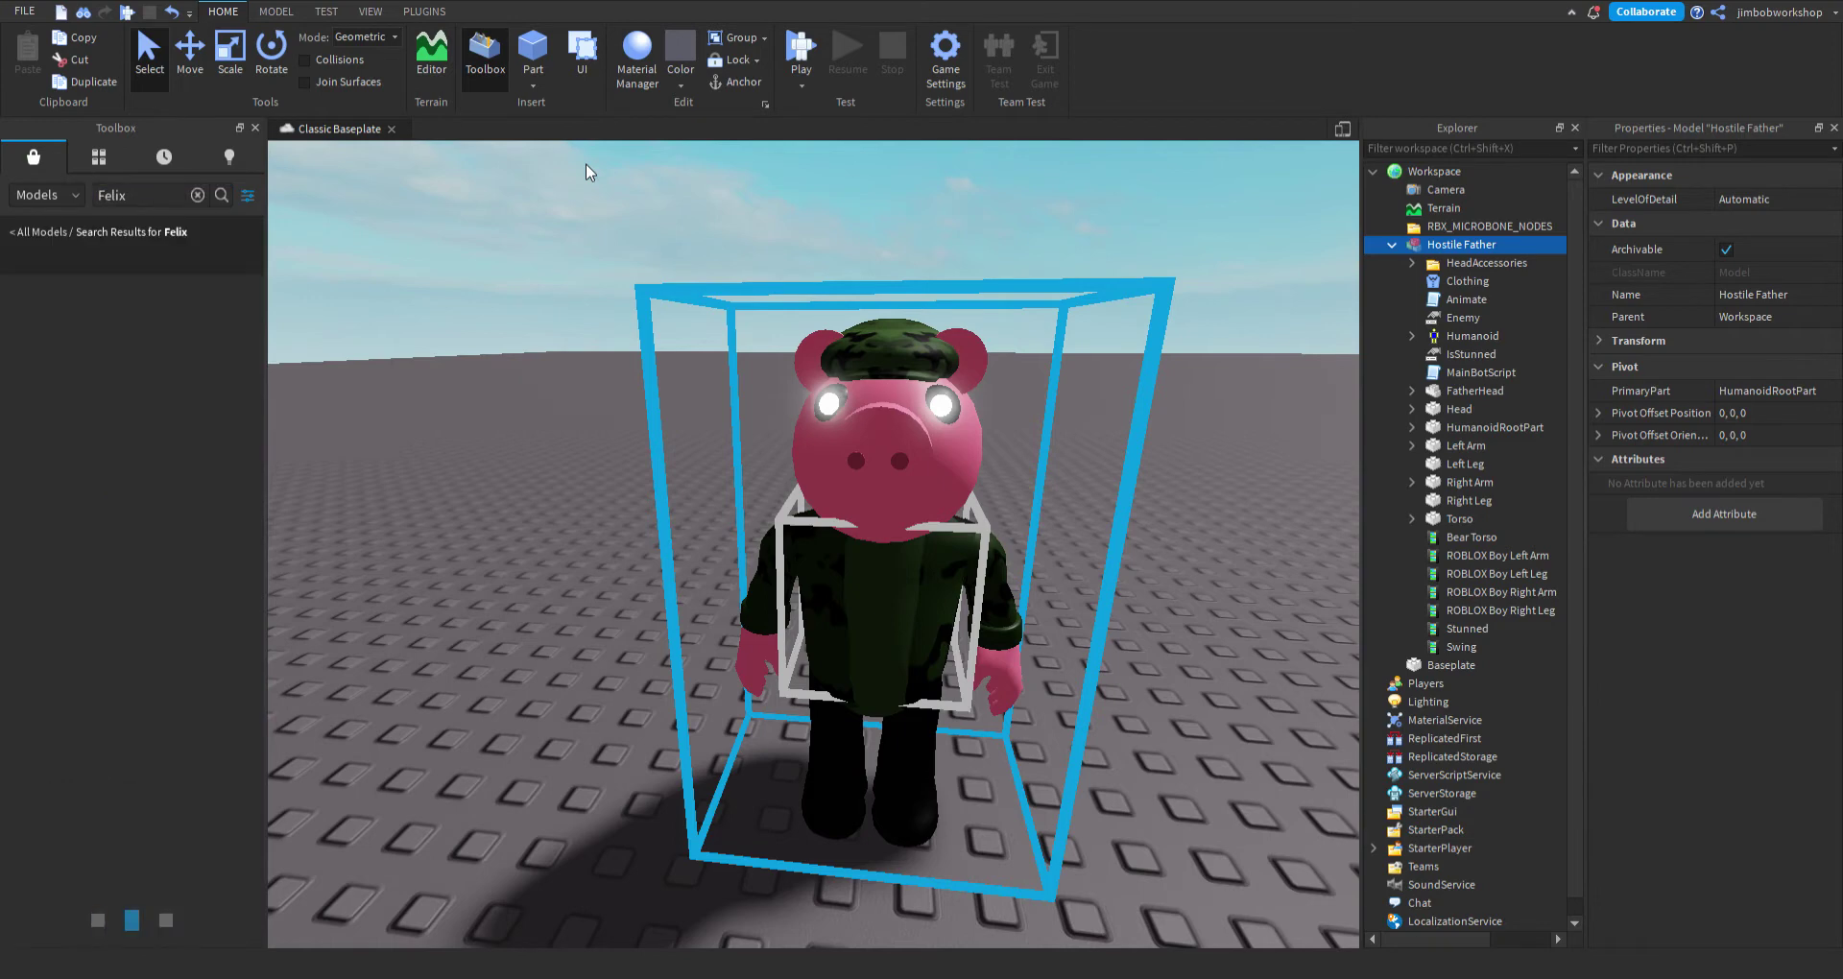
# Delete the Animate, Enemy, IsStunned and MainBotScript items from the Hostile Father model.
pyautogui.click(1466, 301)
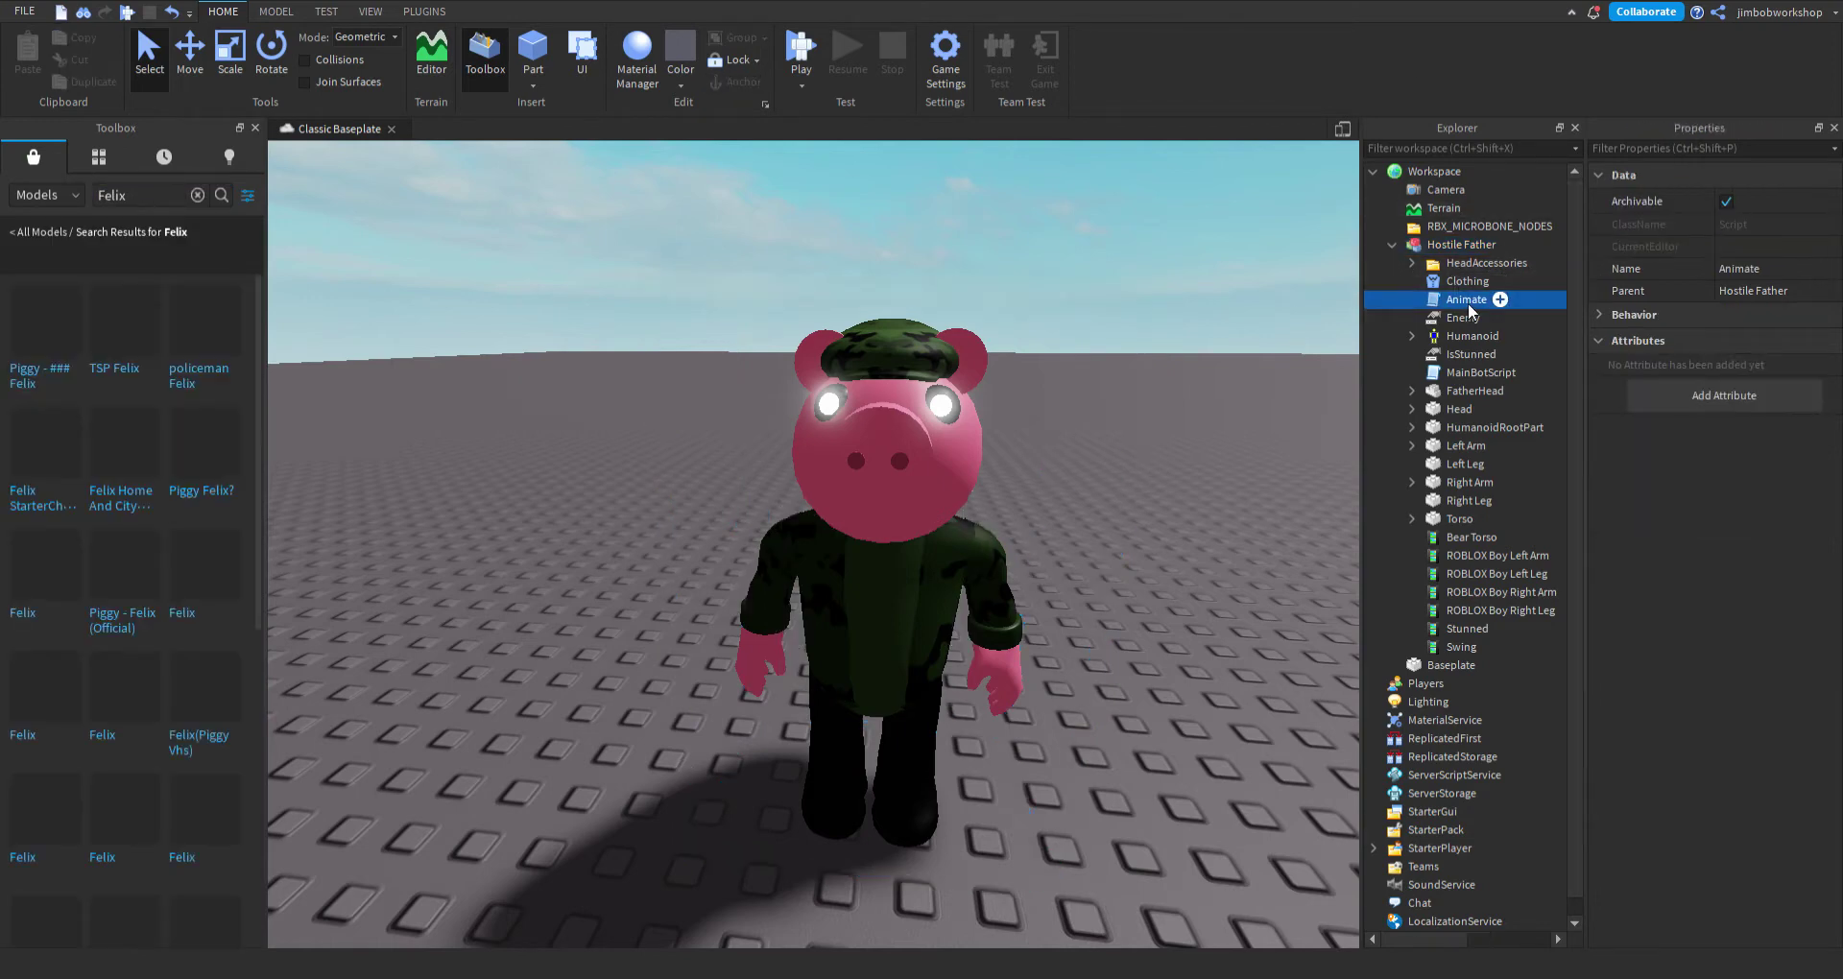
pyautogui.press('Delete')
pyautogui.click(1466, 322)
pyautogui.press('Delete')
pyautogui.click(1466, 320)
pyautogui.press('Delete')
# Delete the Ambience, FootStep, HitSound and Jumpscare sounds from the Hostile Father's HumanoidRootPart.
pyautogui.click(1411, 355)
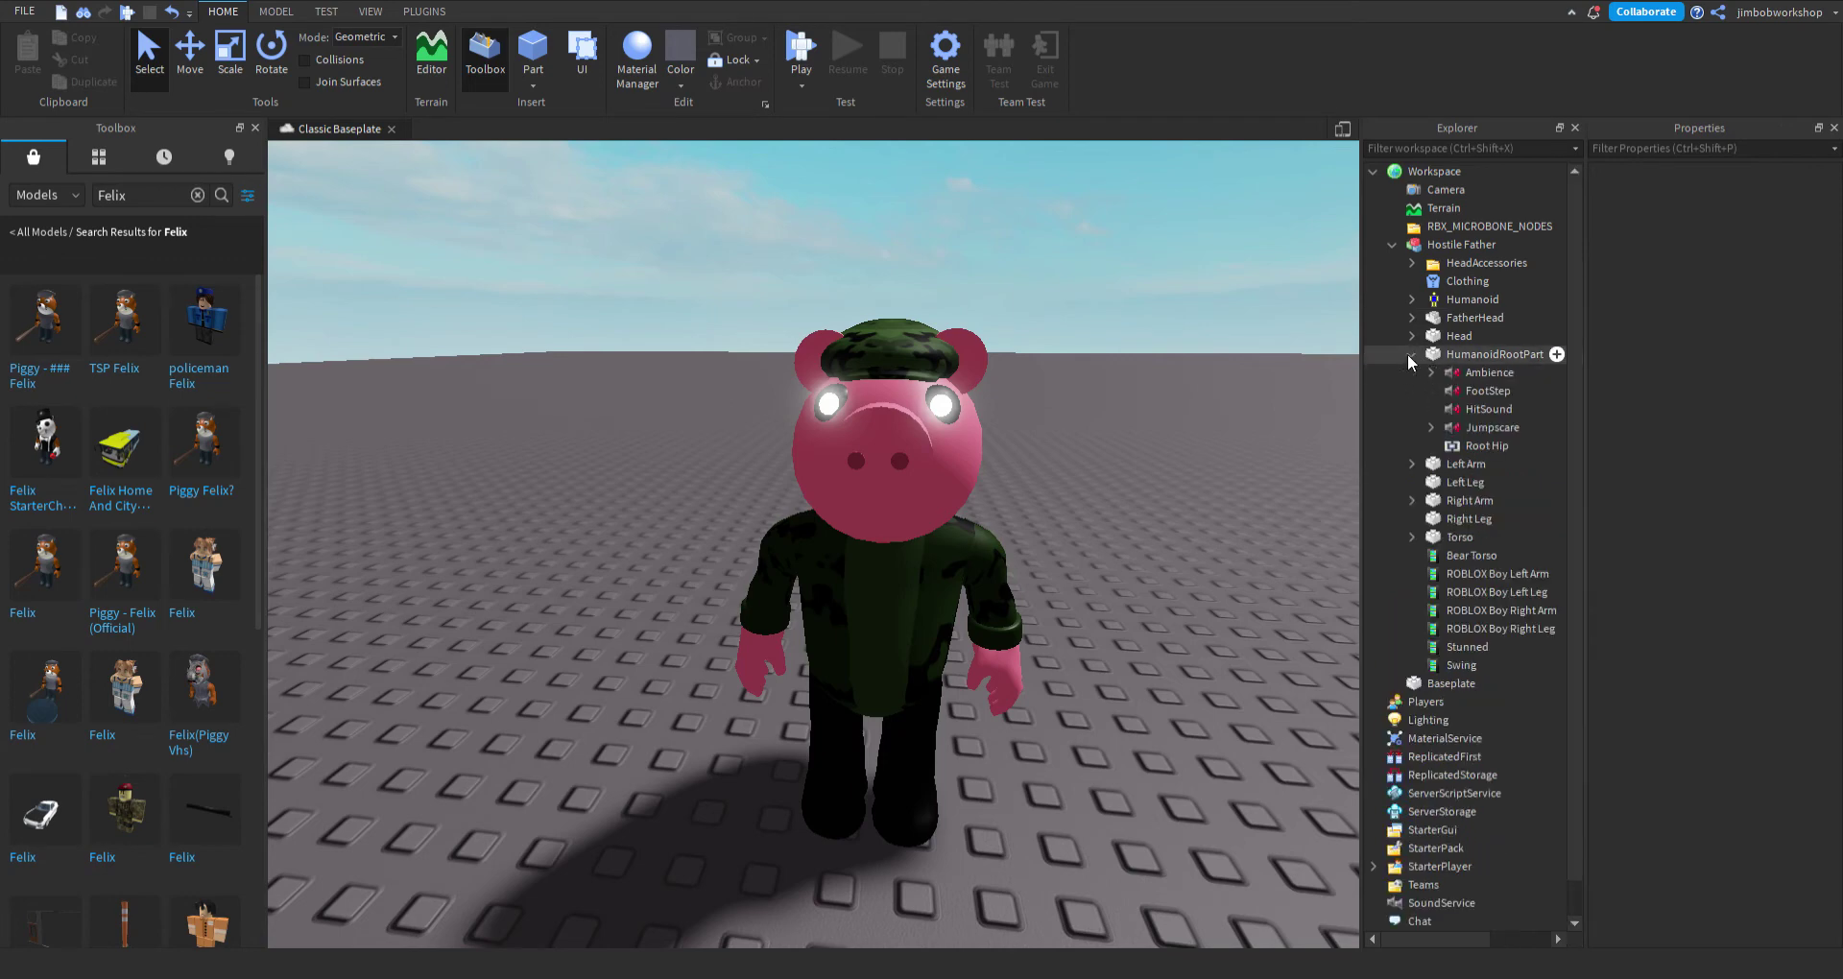
pyautogui.click(1551, 376)
pyautogui.keyDown('ctrl'); pyautogui.click(1527, 391); pyautogui.keyUp('ctrl')
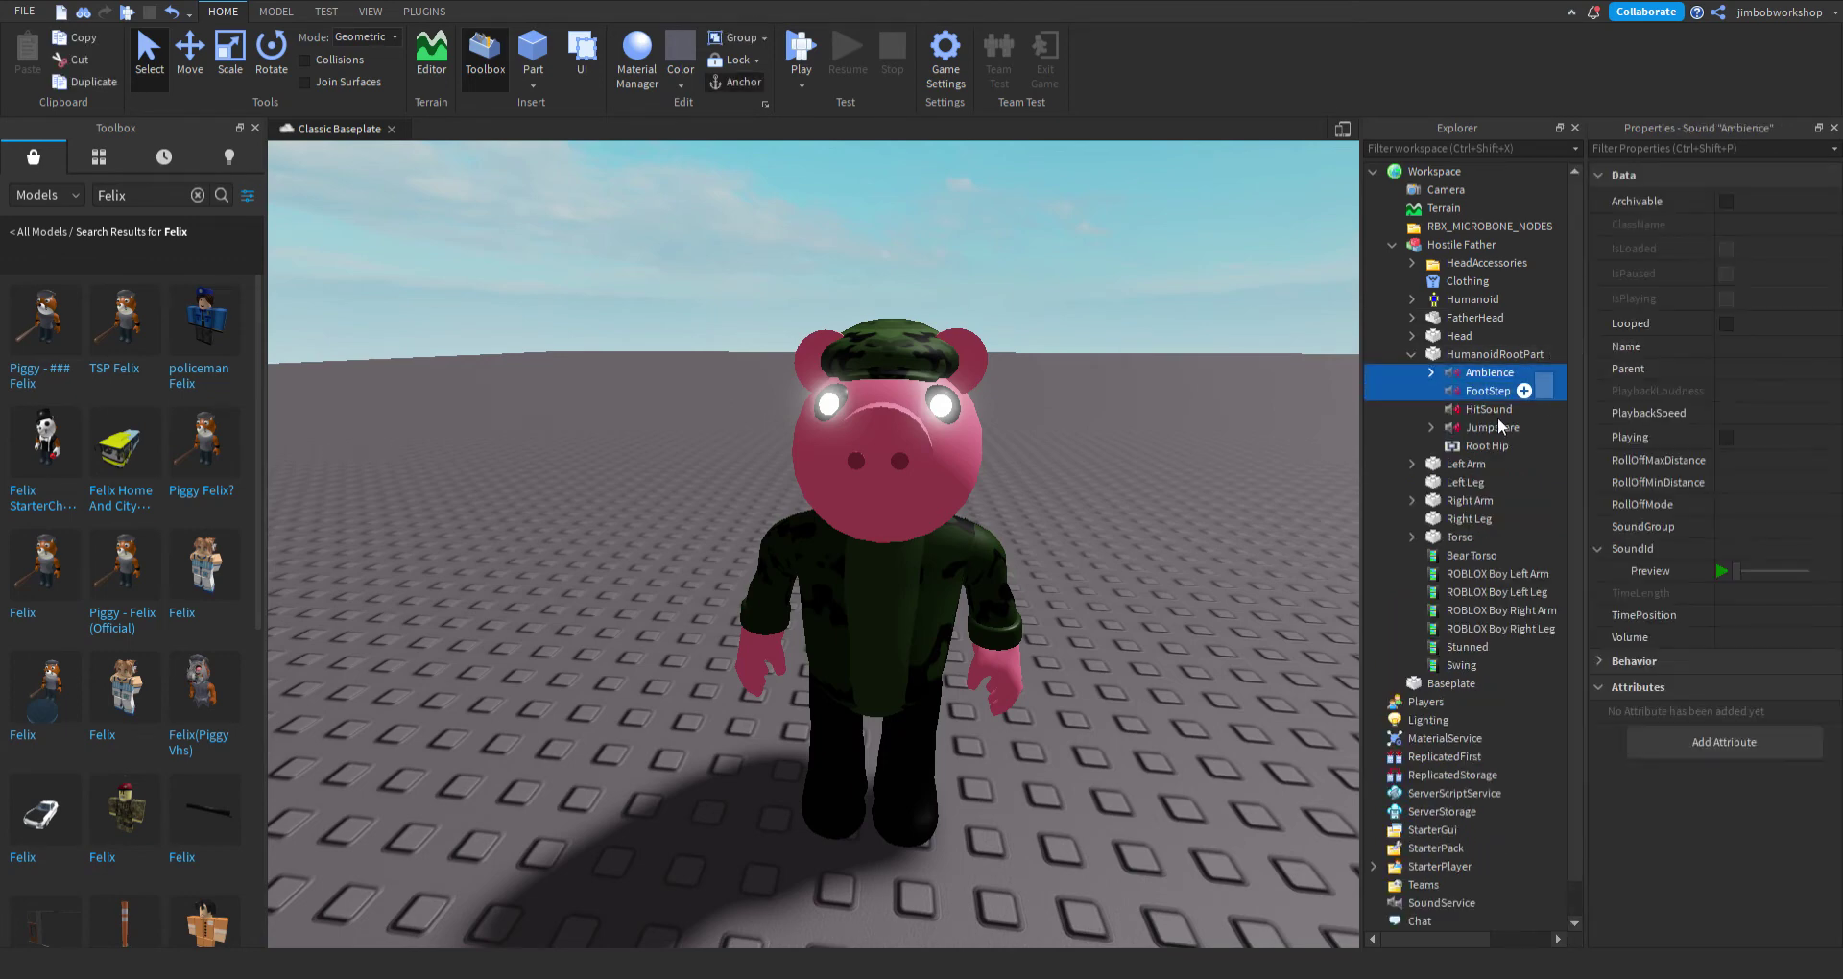
pyautogui.press('Delete')
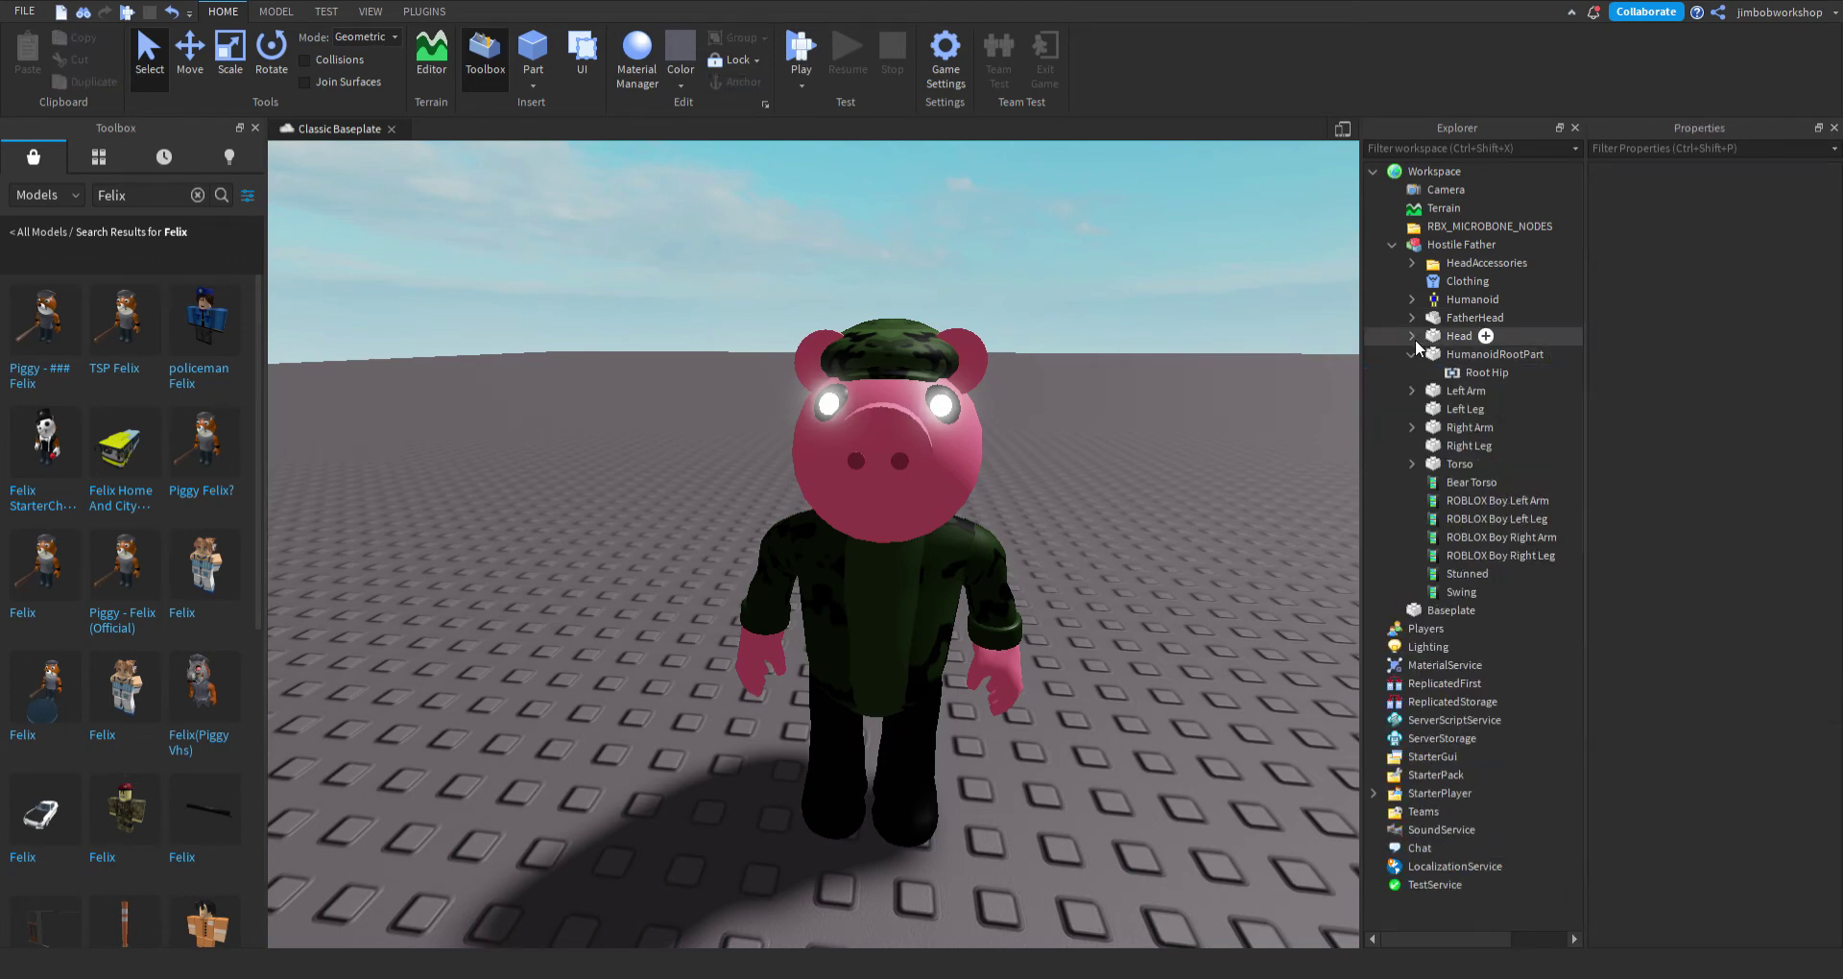
pyautogui.click(1412, 355)
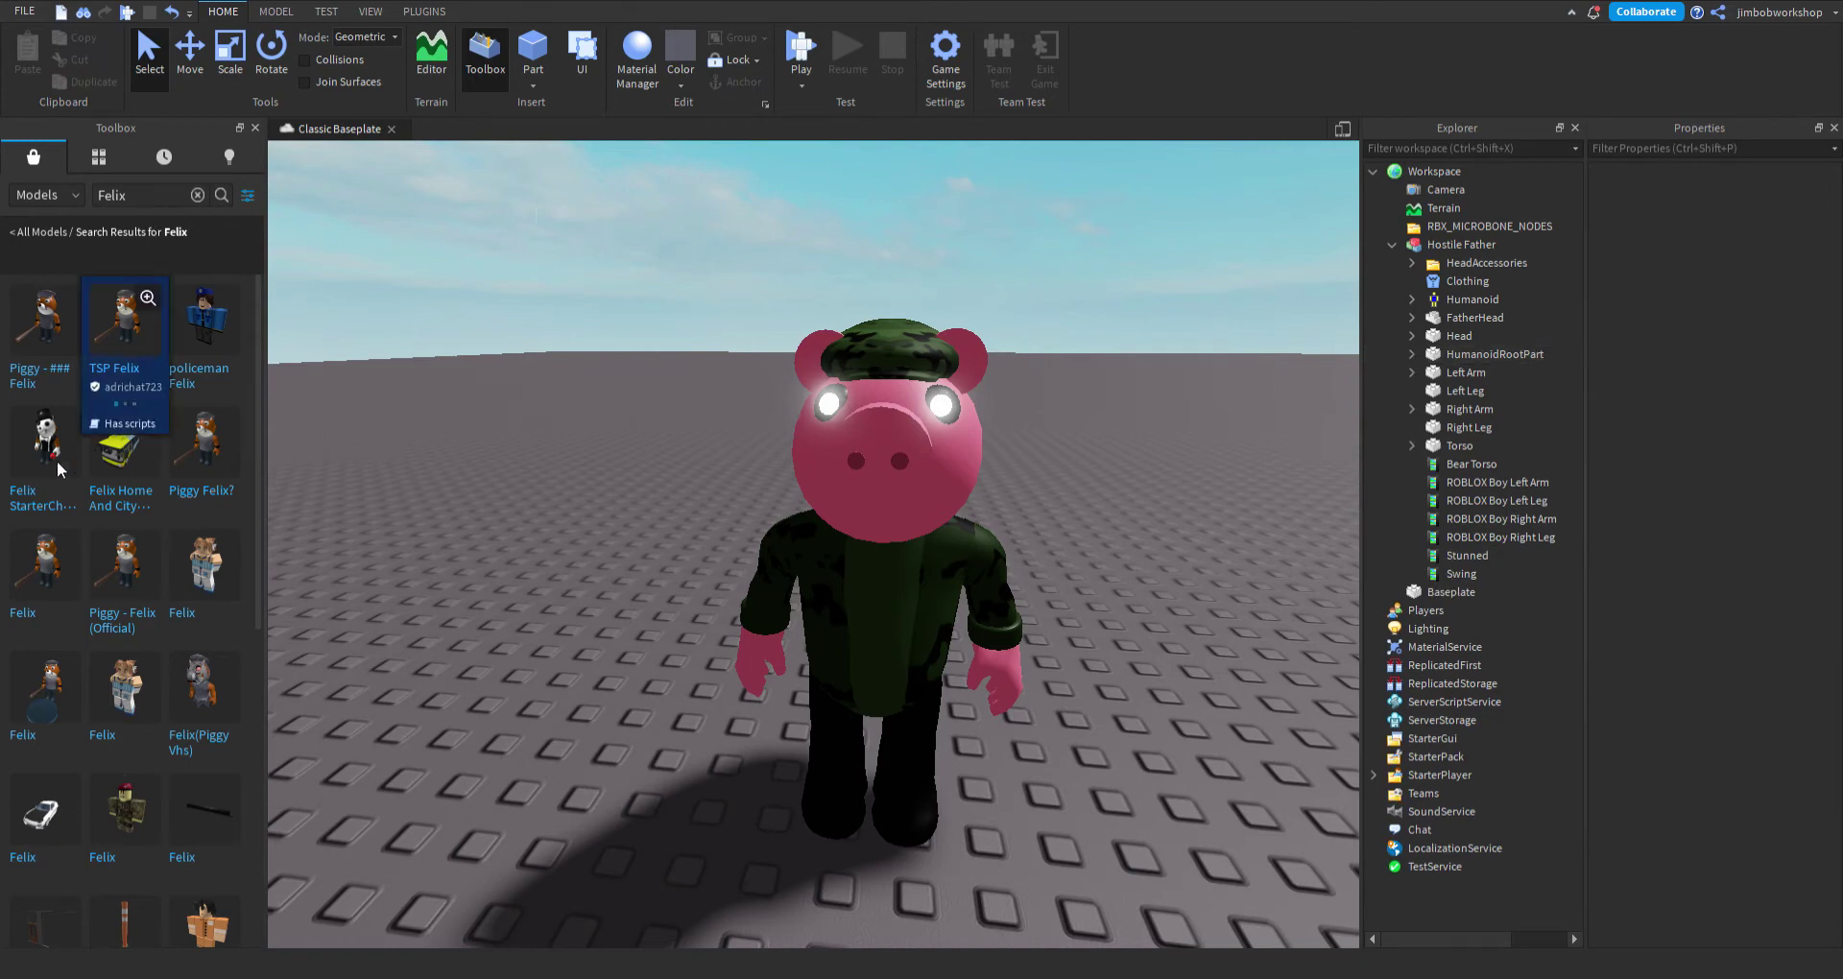
# Insert the Felix StarterCharacter model beside the Hostile Father and rotate it to face the same way.
pyautogui.moveTo(656, 636); pyautogui.dragTo(678, 799)
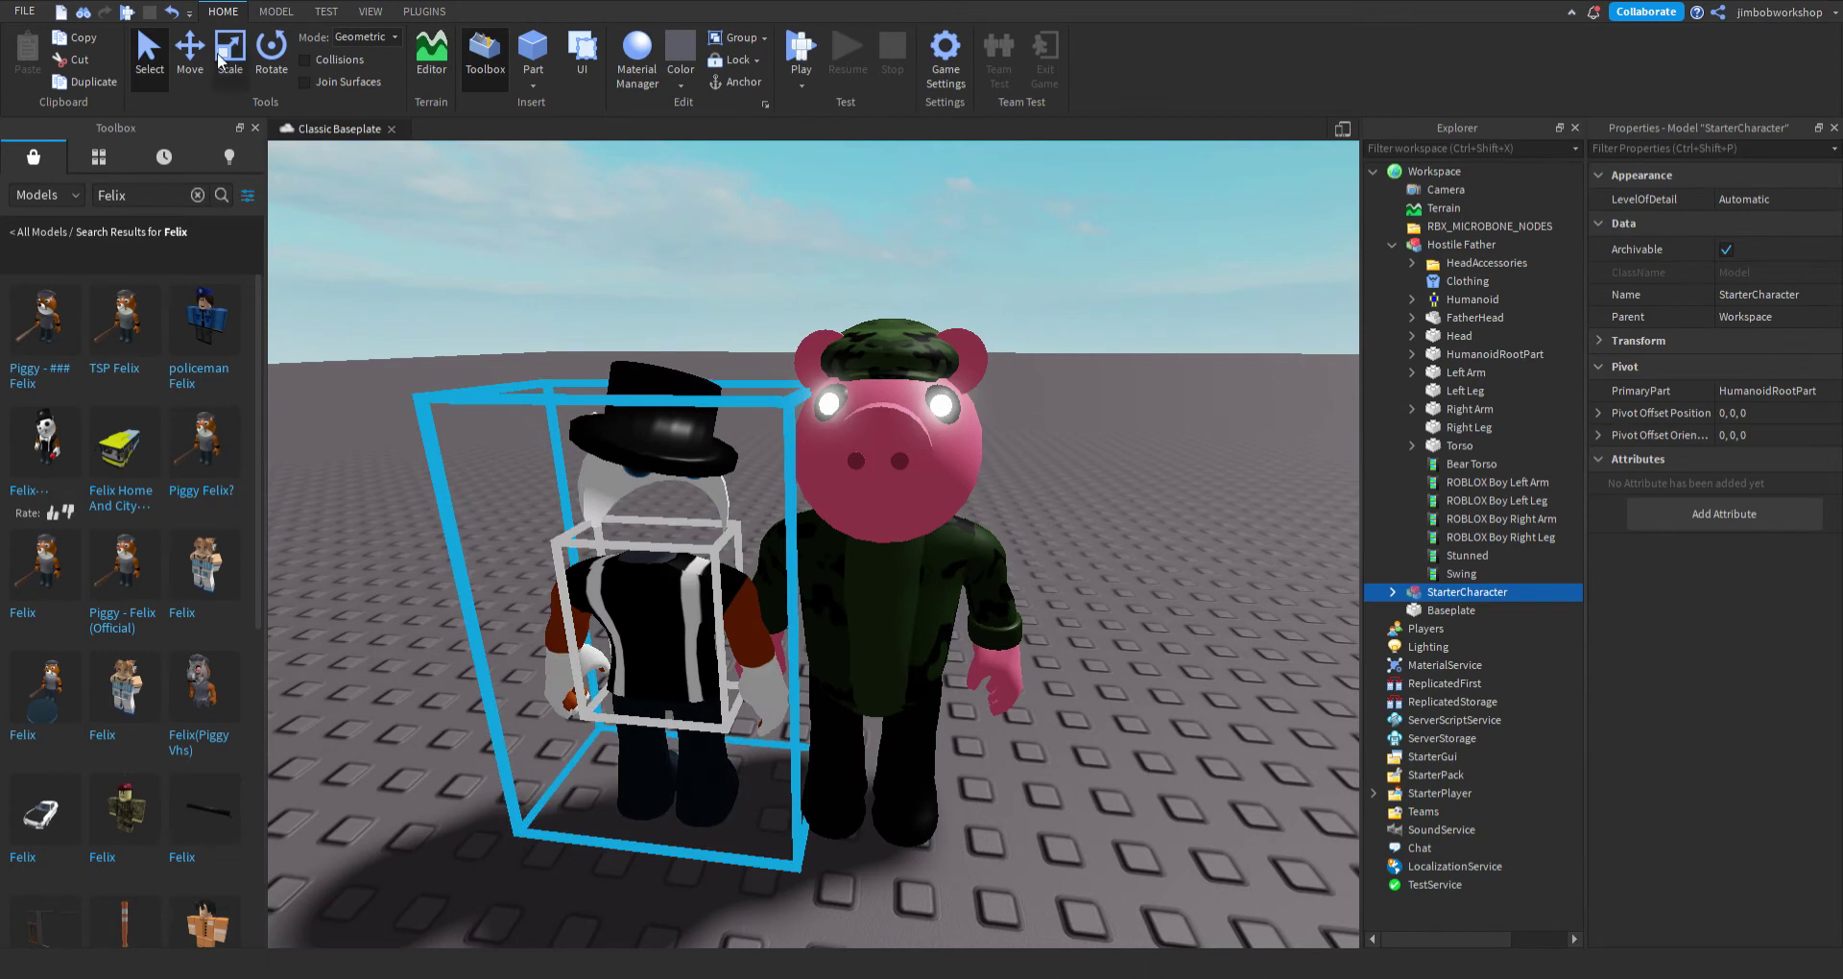
pyautogui.click(269, 62)
pyautogui.moveTo(843, 461); pyautogui.dragTo(859, 499, button='right')
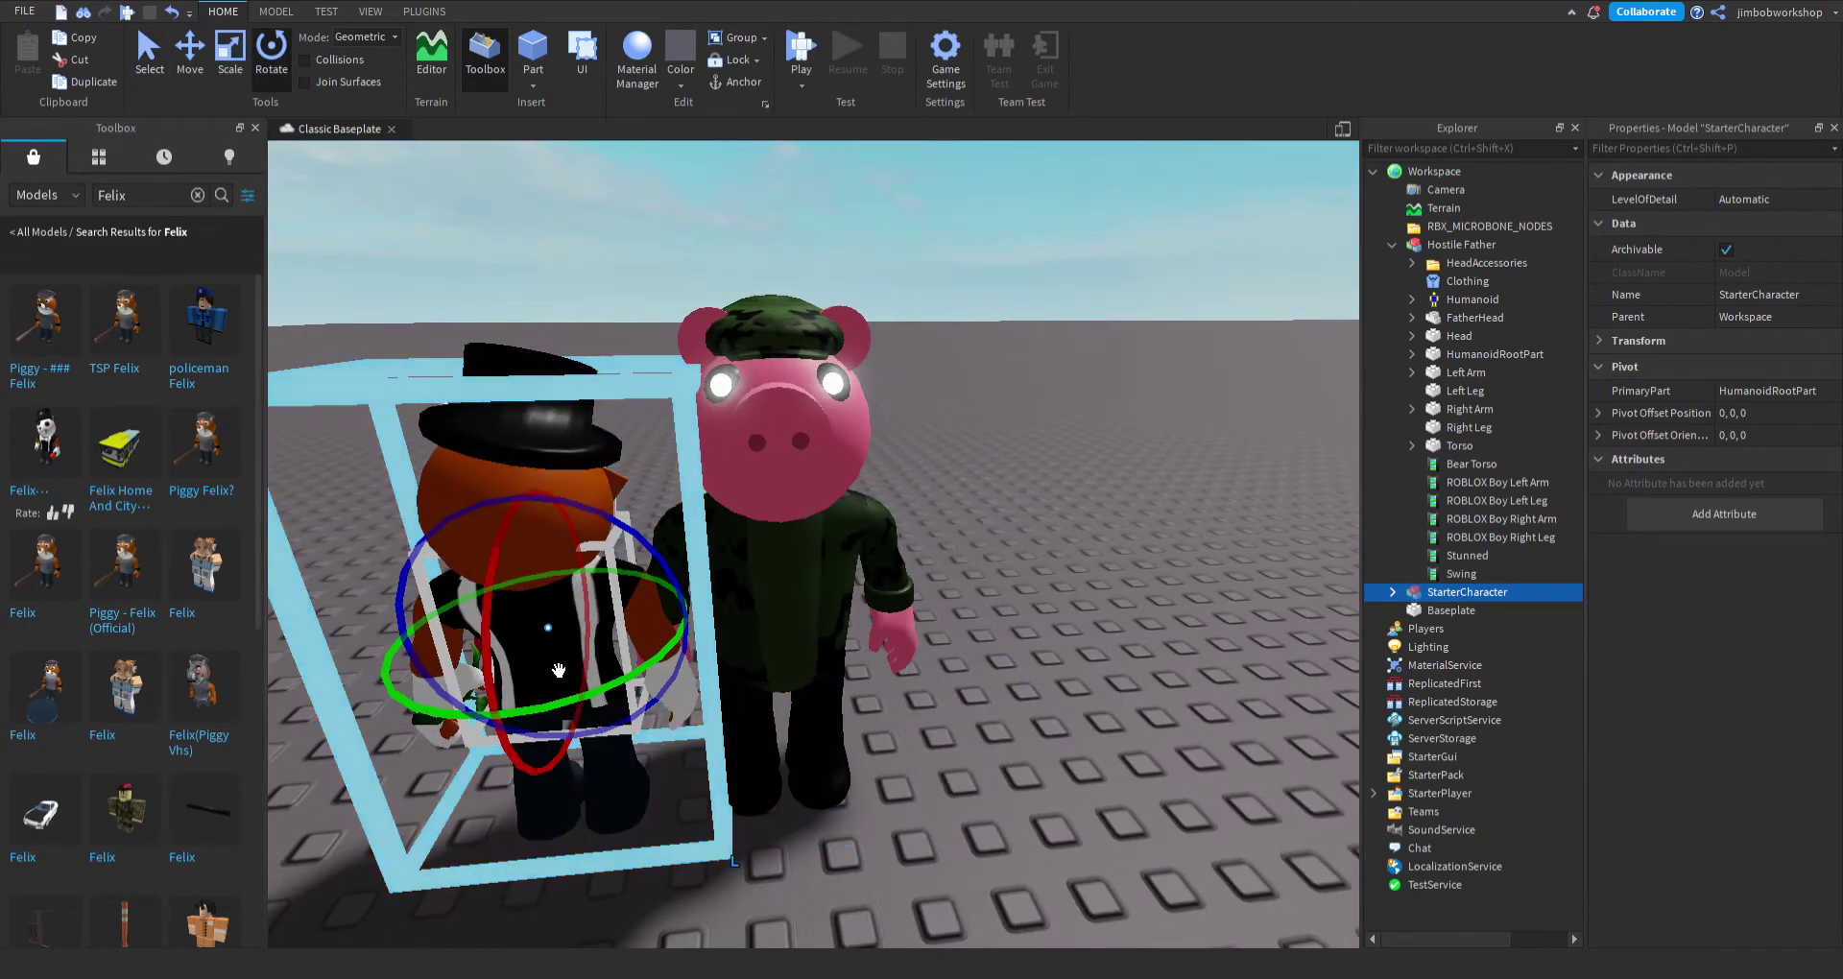
pyautogui.moveTo(393, 672); pyautogui.dragTo(368, 563)
pyautogui.moveTo(538, 581); pyautogui.dragTo(1266, 653, button='right')
# Delete the Move To StarterCharacter folder from the StarterCharacter model.
pyautogui.click(1394, 592)
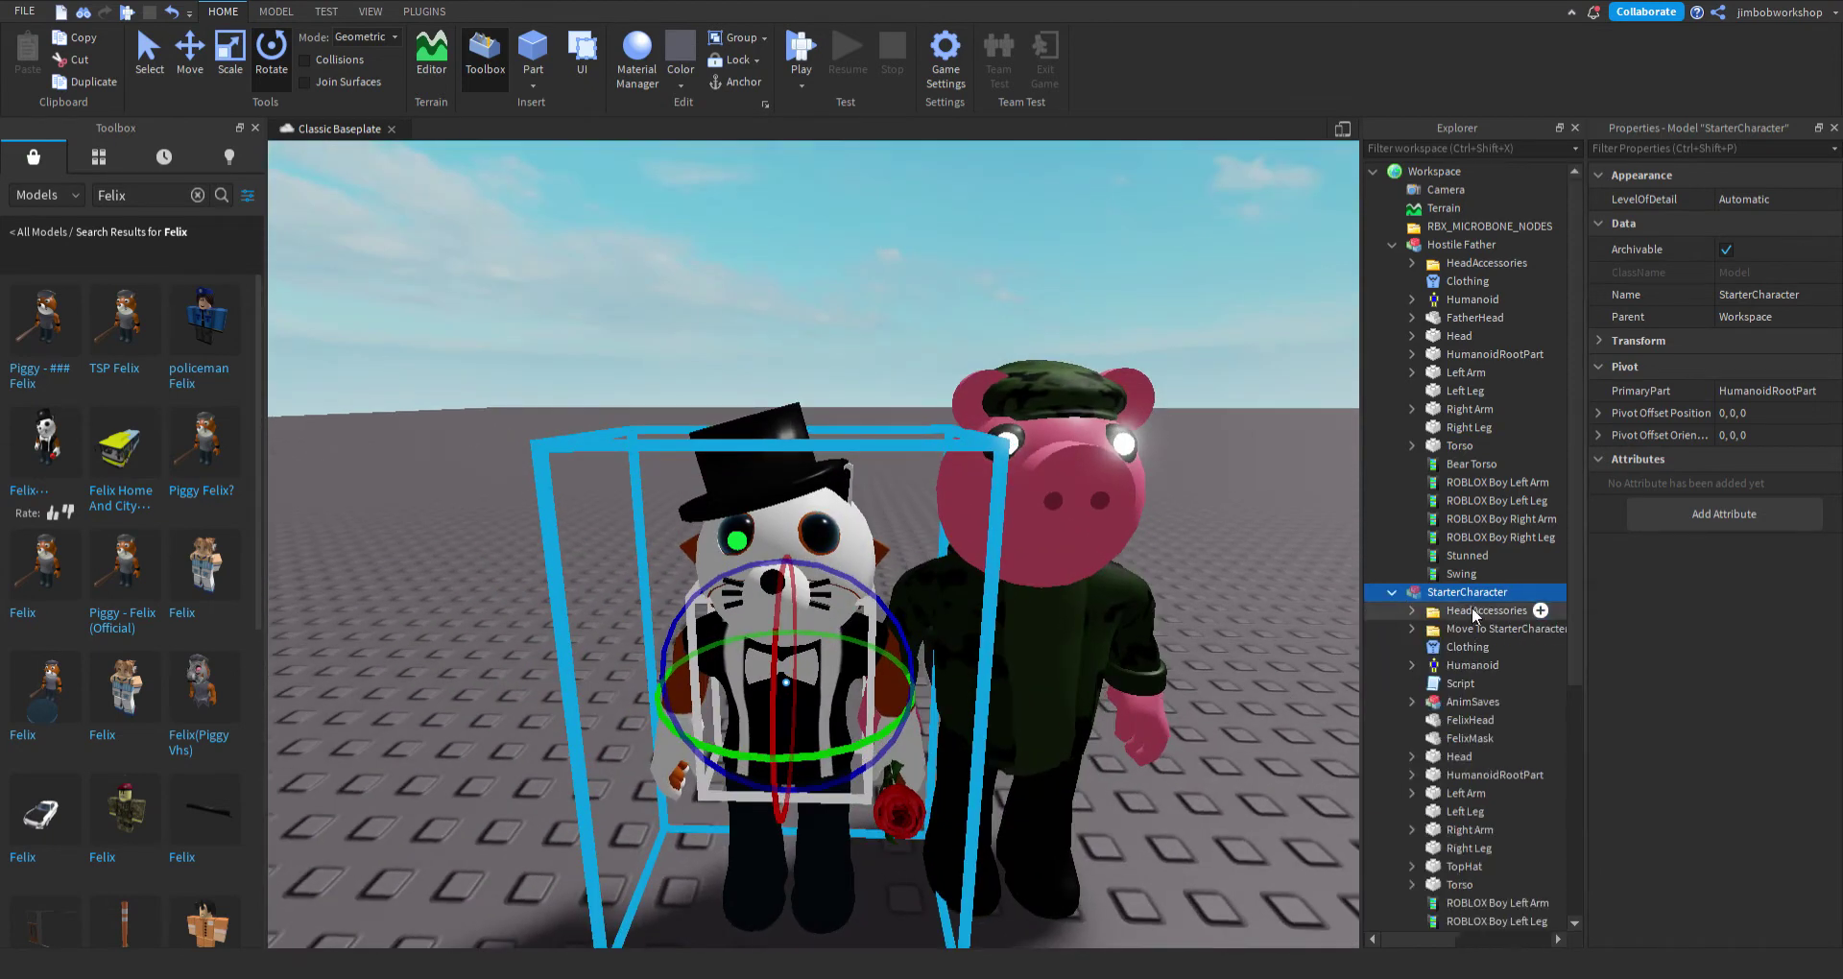
pyautogui.click(1447, 628)
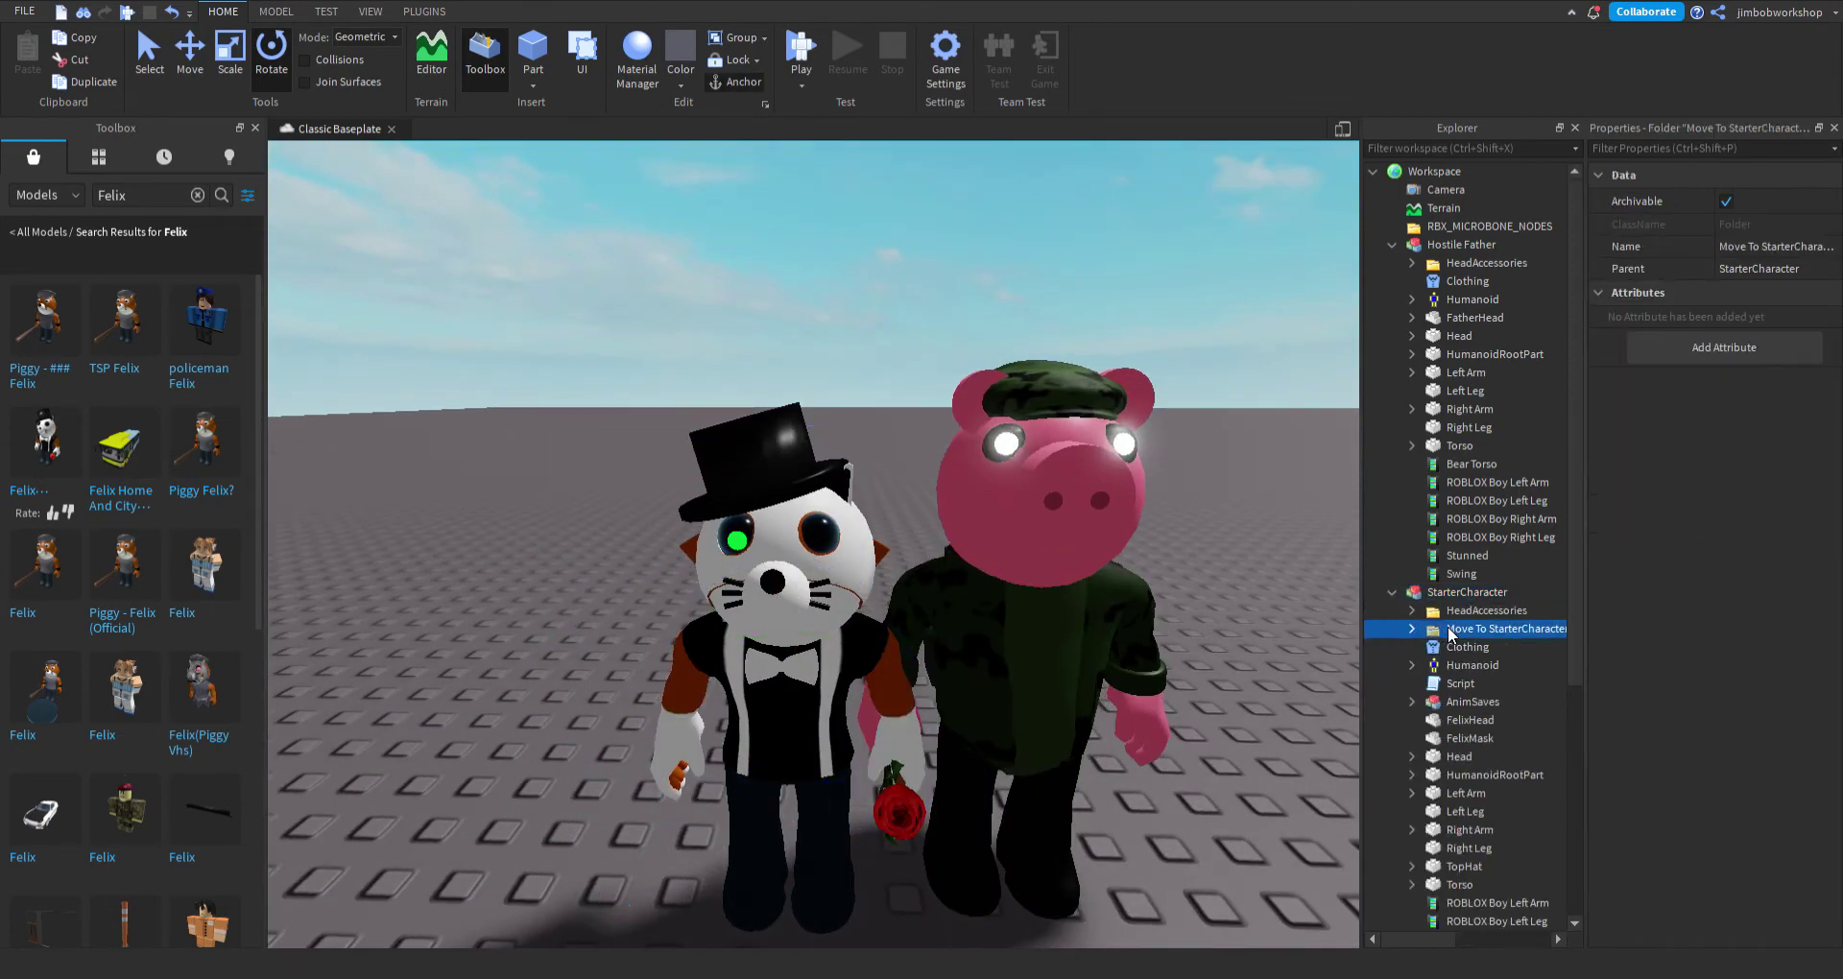
pyautogui.press('Delete')
# Move the FelixMask part sideways from Felix's head onto the Hostile Father's head.
pyautogui.click(1442, 720)
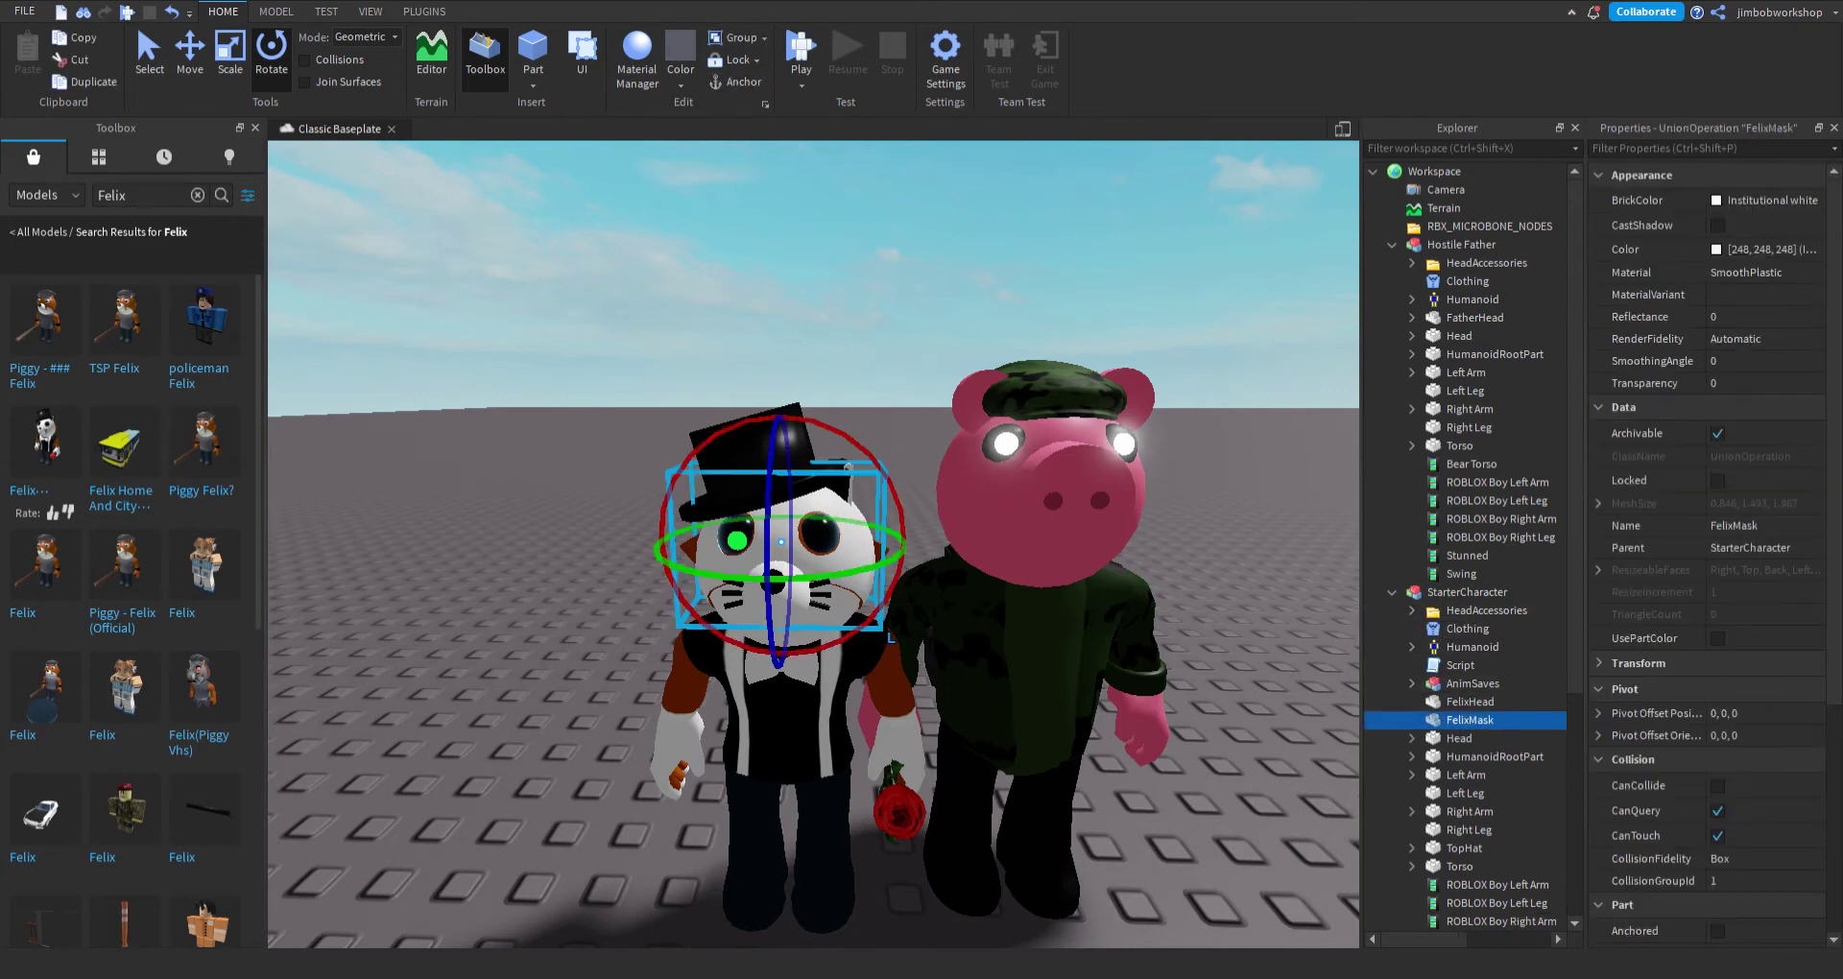
pyautogui.click(190, 53)
pyautogui.moveTo(936, 542); pyautogui.dragTo(1246, 542)
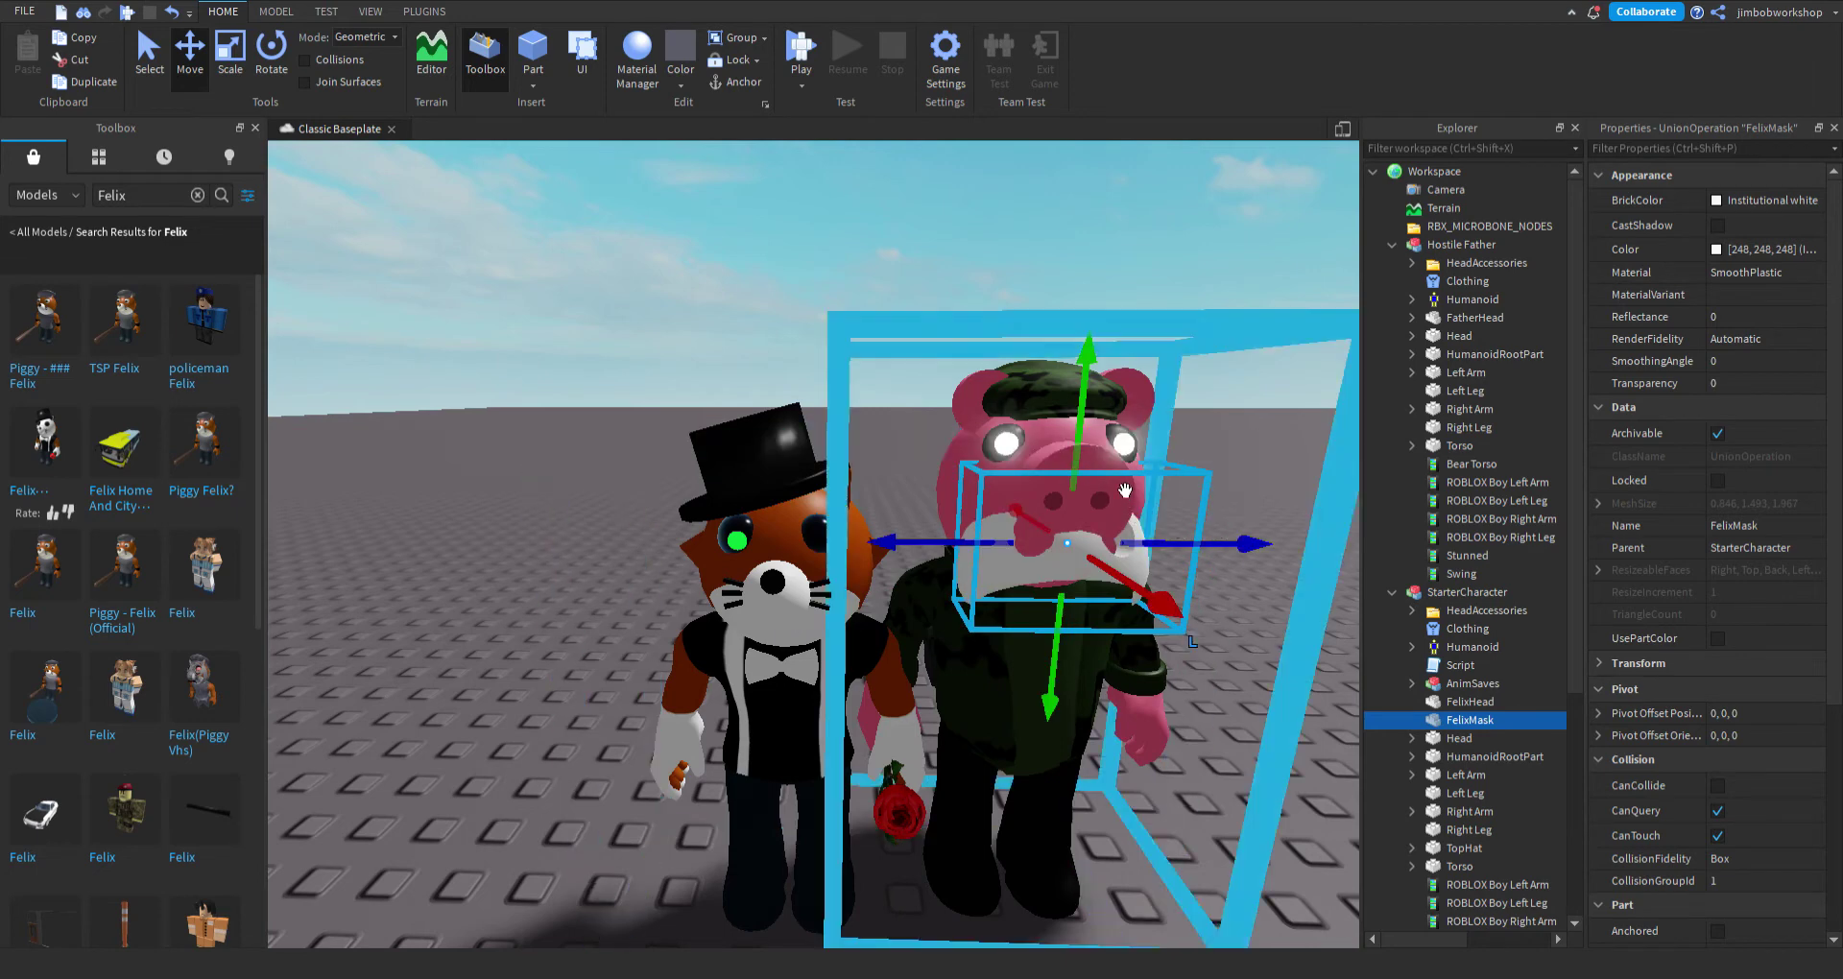
# Delete the Hat from the Hostile Father's HeadAccessories folder.
pyautogui.click(1413, 265)
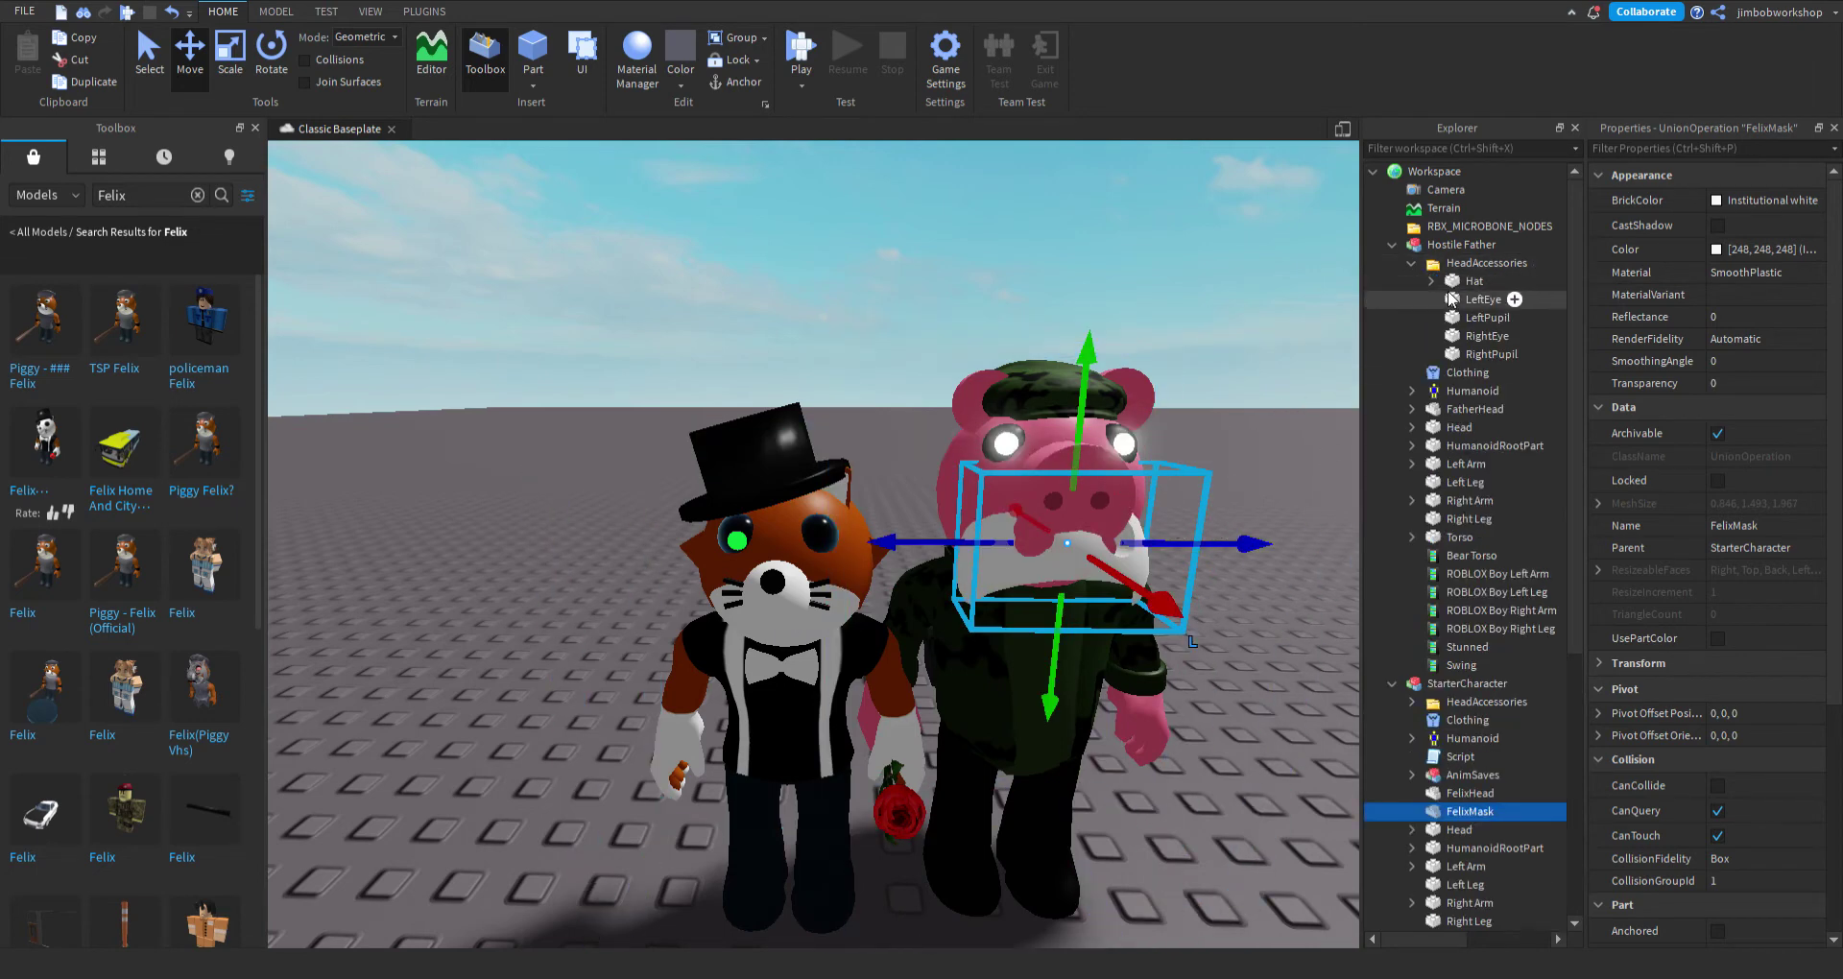
pyautogui.click(1469, 282)
pyautogui.press('Delete')
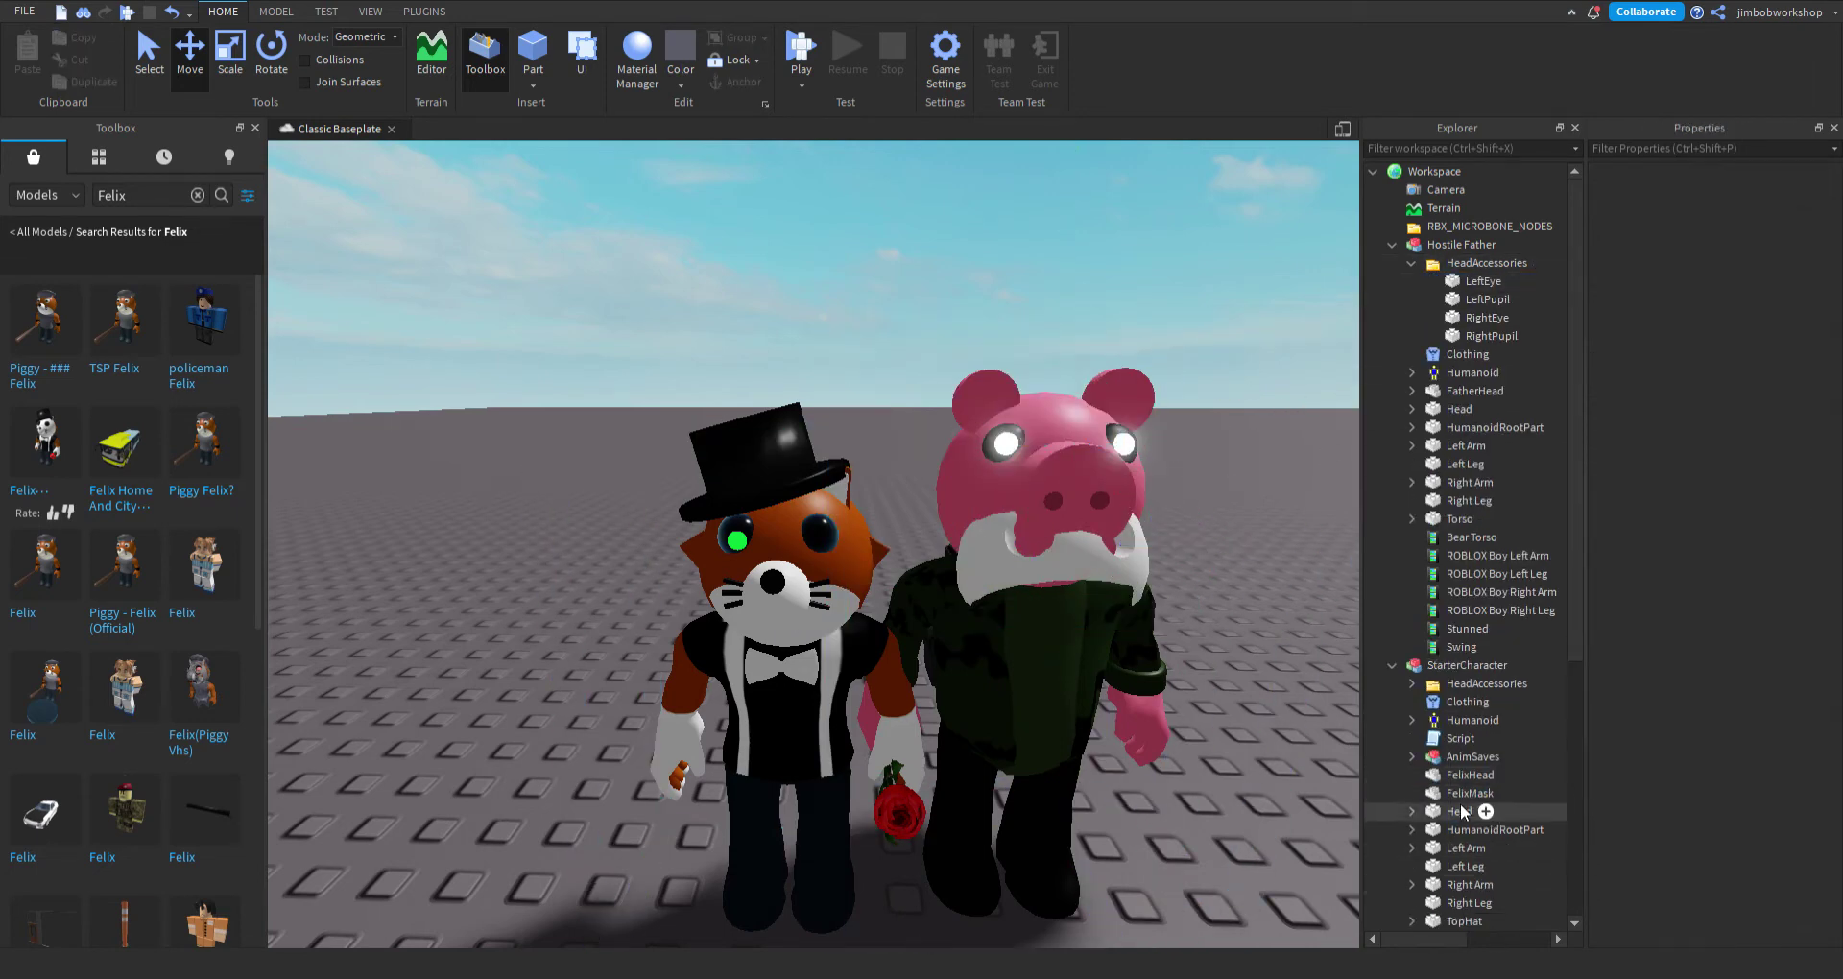
# Raise FelixMask and shift it until it sits over the upper half of the Hostile Father's face.
pyautogui.click(1480, 788)
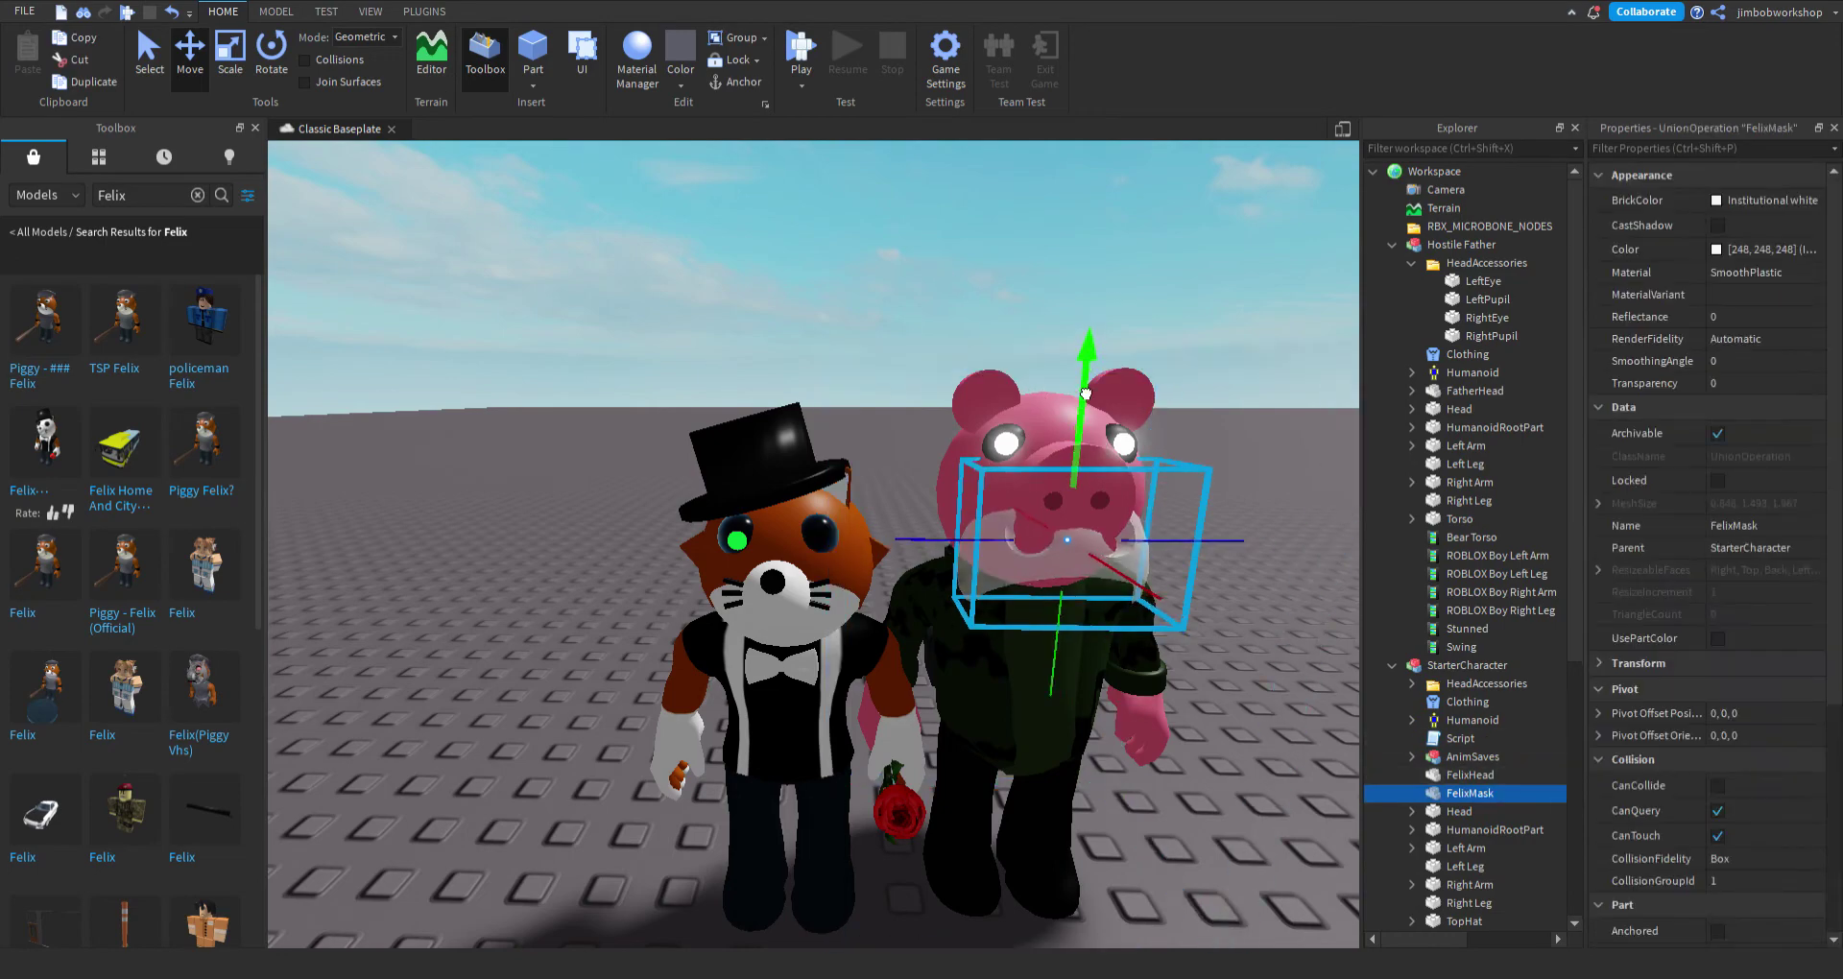
pyautogui.moveTo(1094, 355); pyautogui.dragTo(1097, 320)
pyautogui.moveTo(1066, 336); pyautogui.dragTo(873, 357, button='right')
pyautogui.moveTo(847, 324); pyautogui.dragTo(795, 321)
pyautogui.moveTo(858, 349); pyautogui.dragTo(862, 353, button='right')
pyautogui.scroll(3, 861, 352)
pyautogui.scroll(-1, 845, 461)
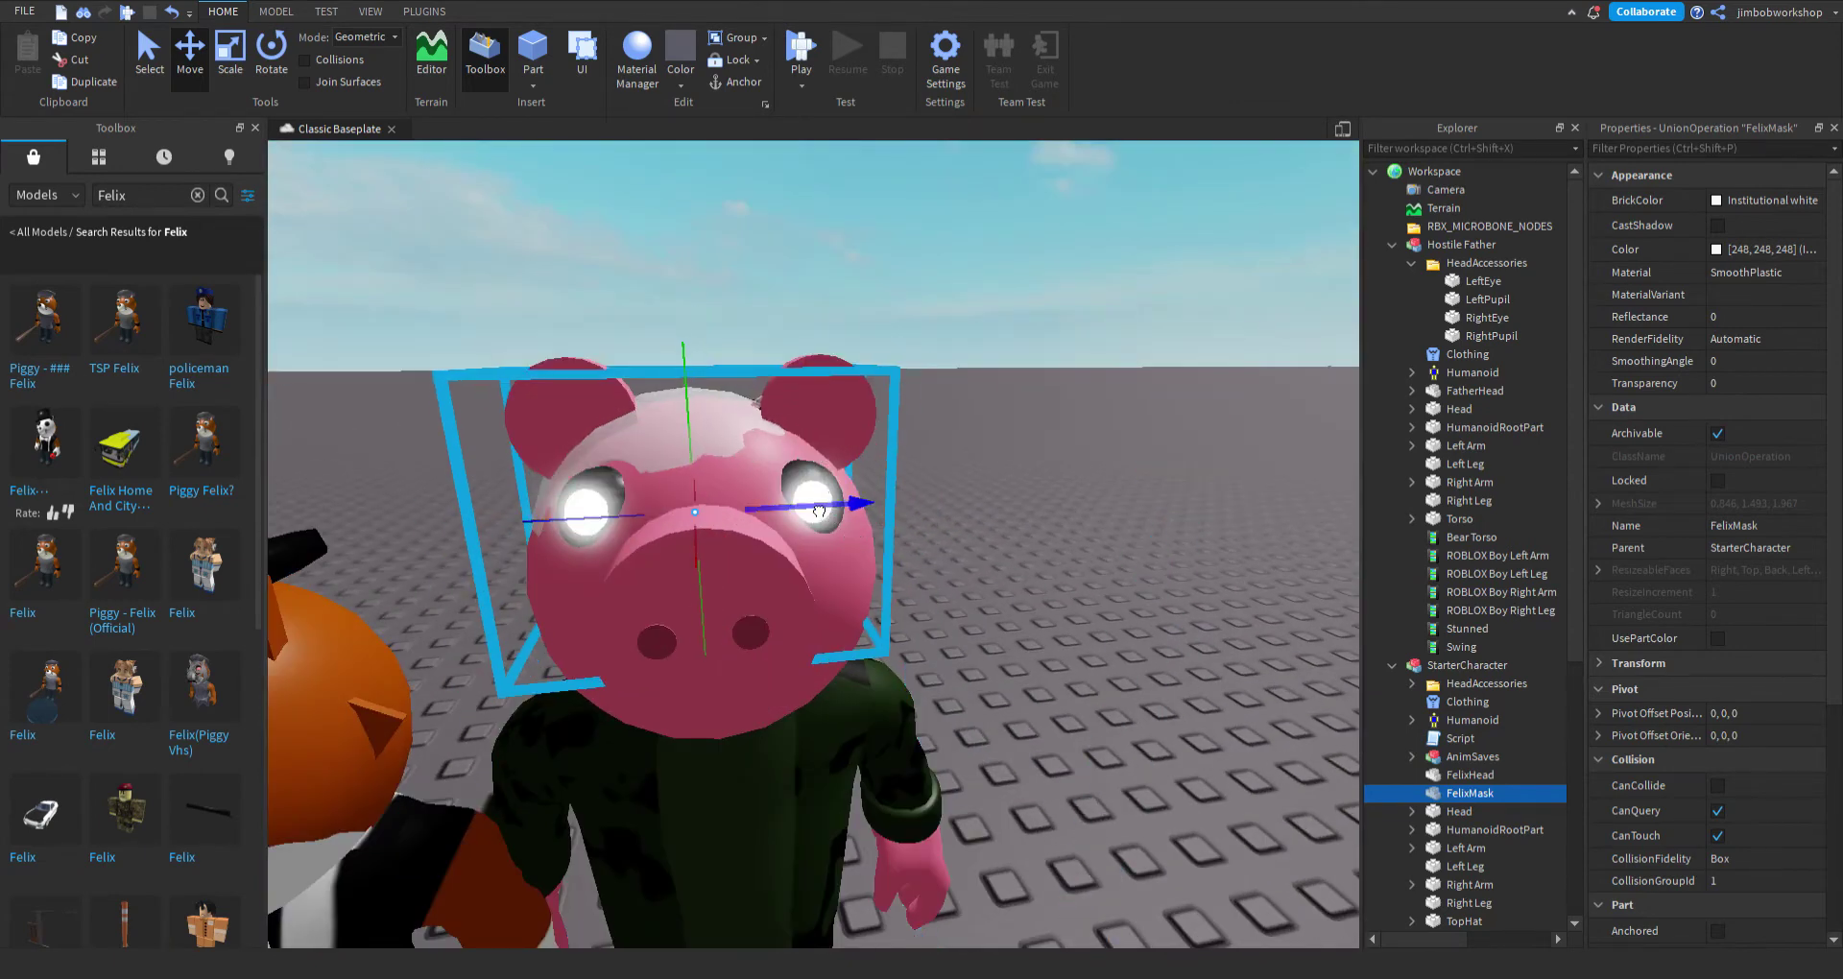
pyautogui.scroll(1, 837, 530)
pyautogui.scroll(-4, 837, 530)
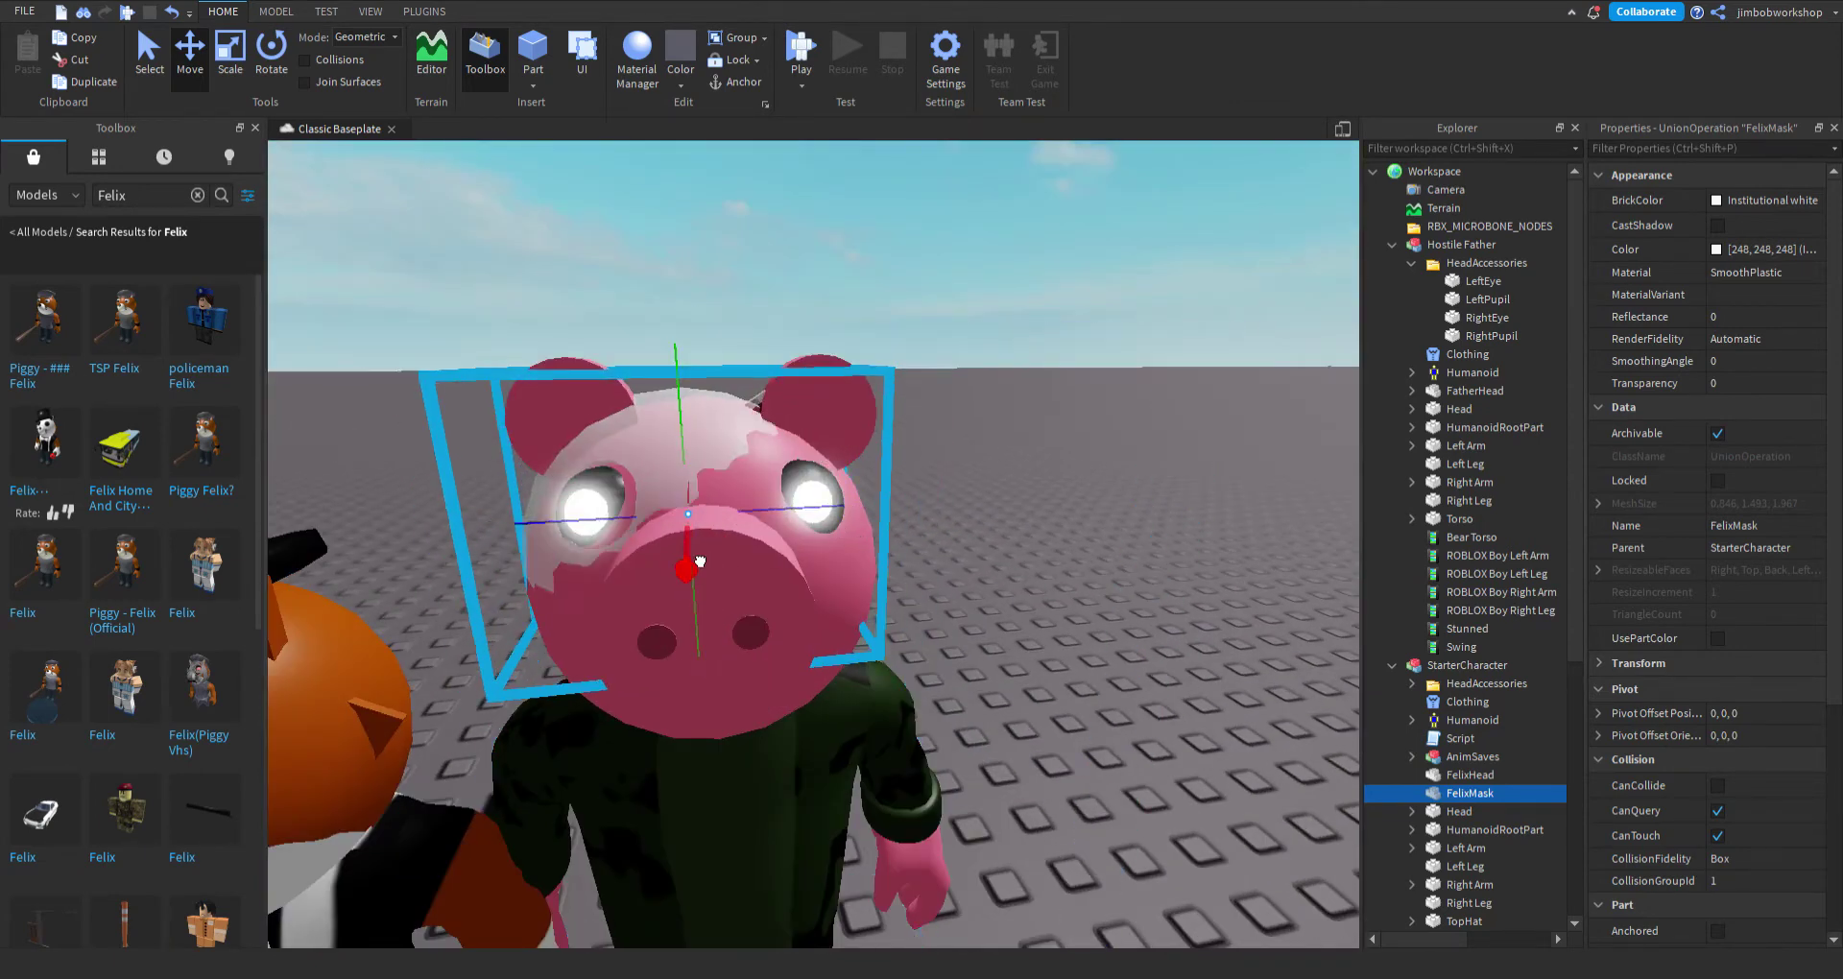
pyautogui.scroll(4, 724, 583)
pyautogui.moveTo(845, 510); pyautogui.dragTo(857, 516)
# Scale FelixMask in small amounts along its axes to fit the shape of the Hostile Father's head.
pyautogui.click(227, 58)
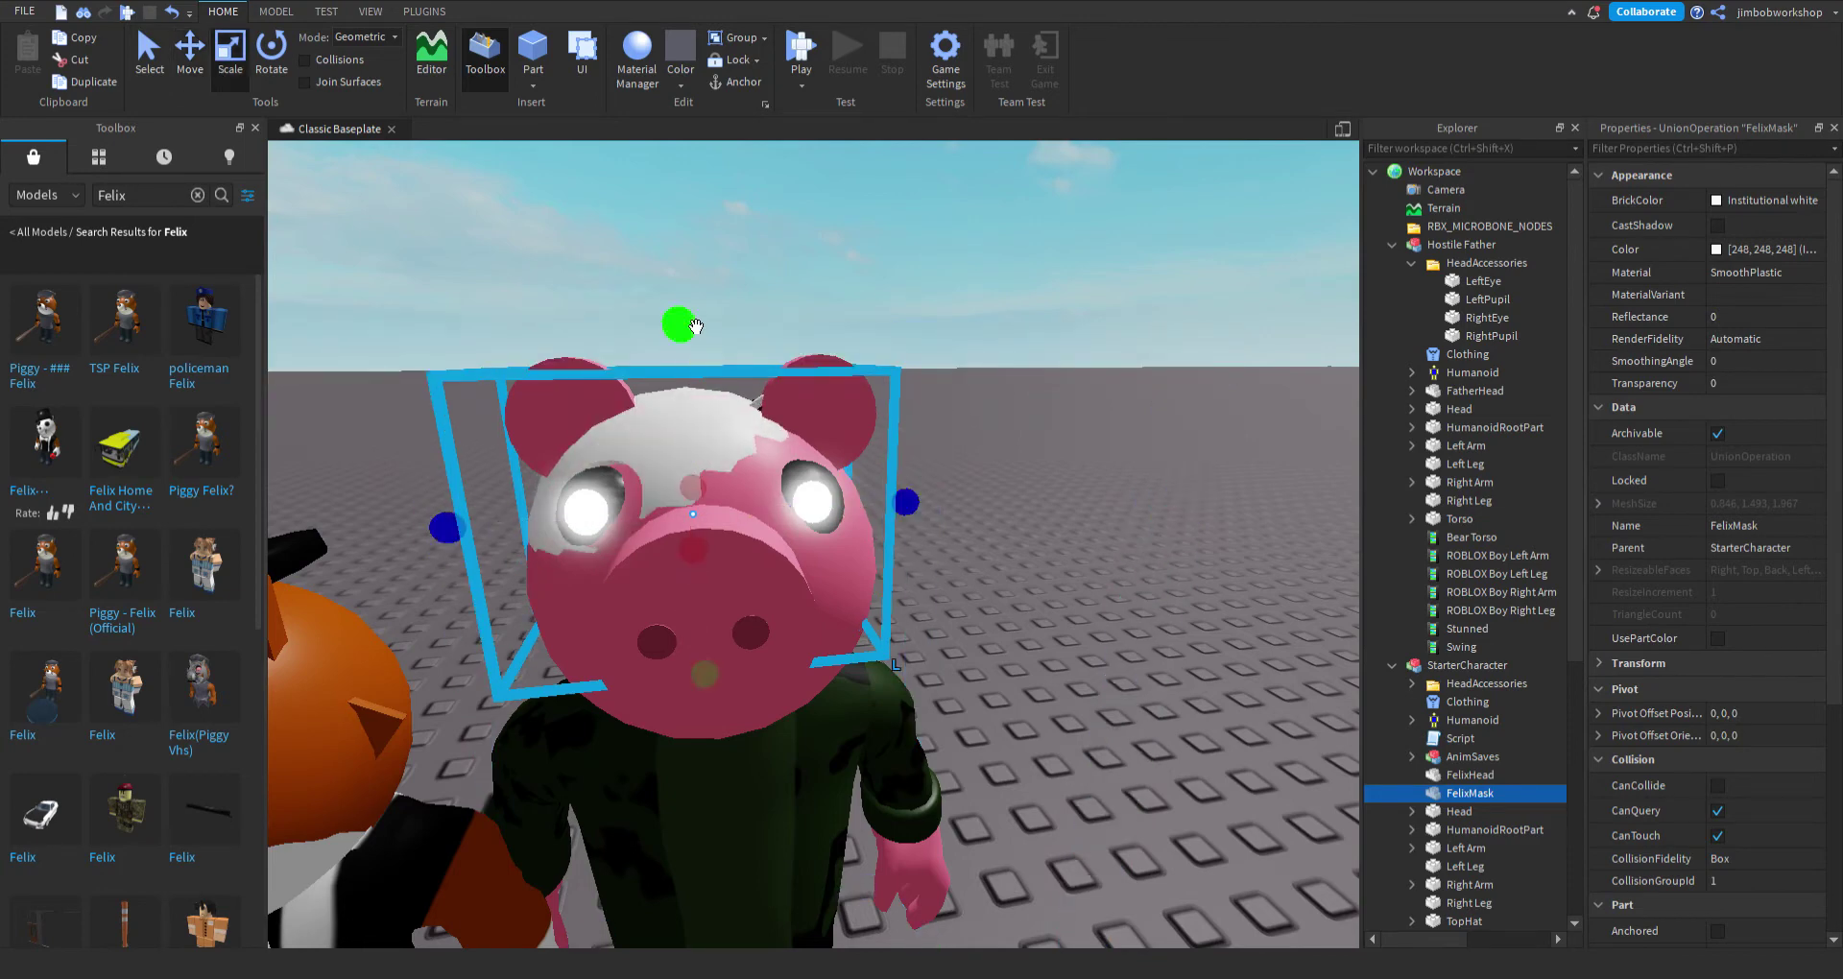
pyautogui.moveTo(744, 679); pyautogui.dragTo(816, 624, button='right')
pyautogui.moveTo(557, 617); pyautogui.dragTo(646, 630)
pyautogui.moveTo(646, 630); pyautogui.dragTo(704, 605, button='right')
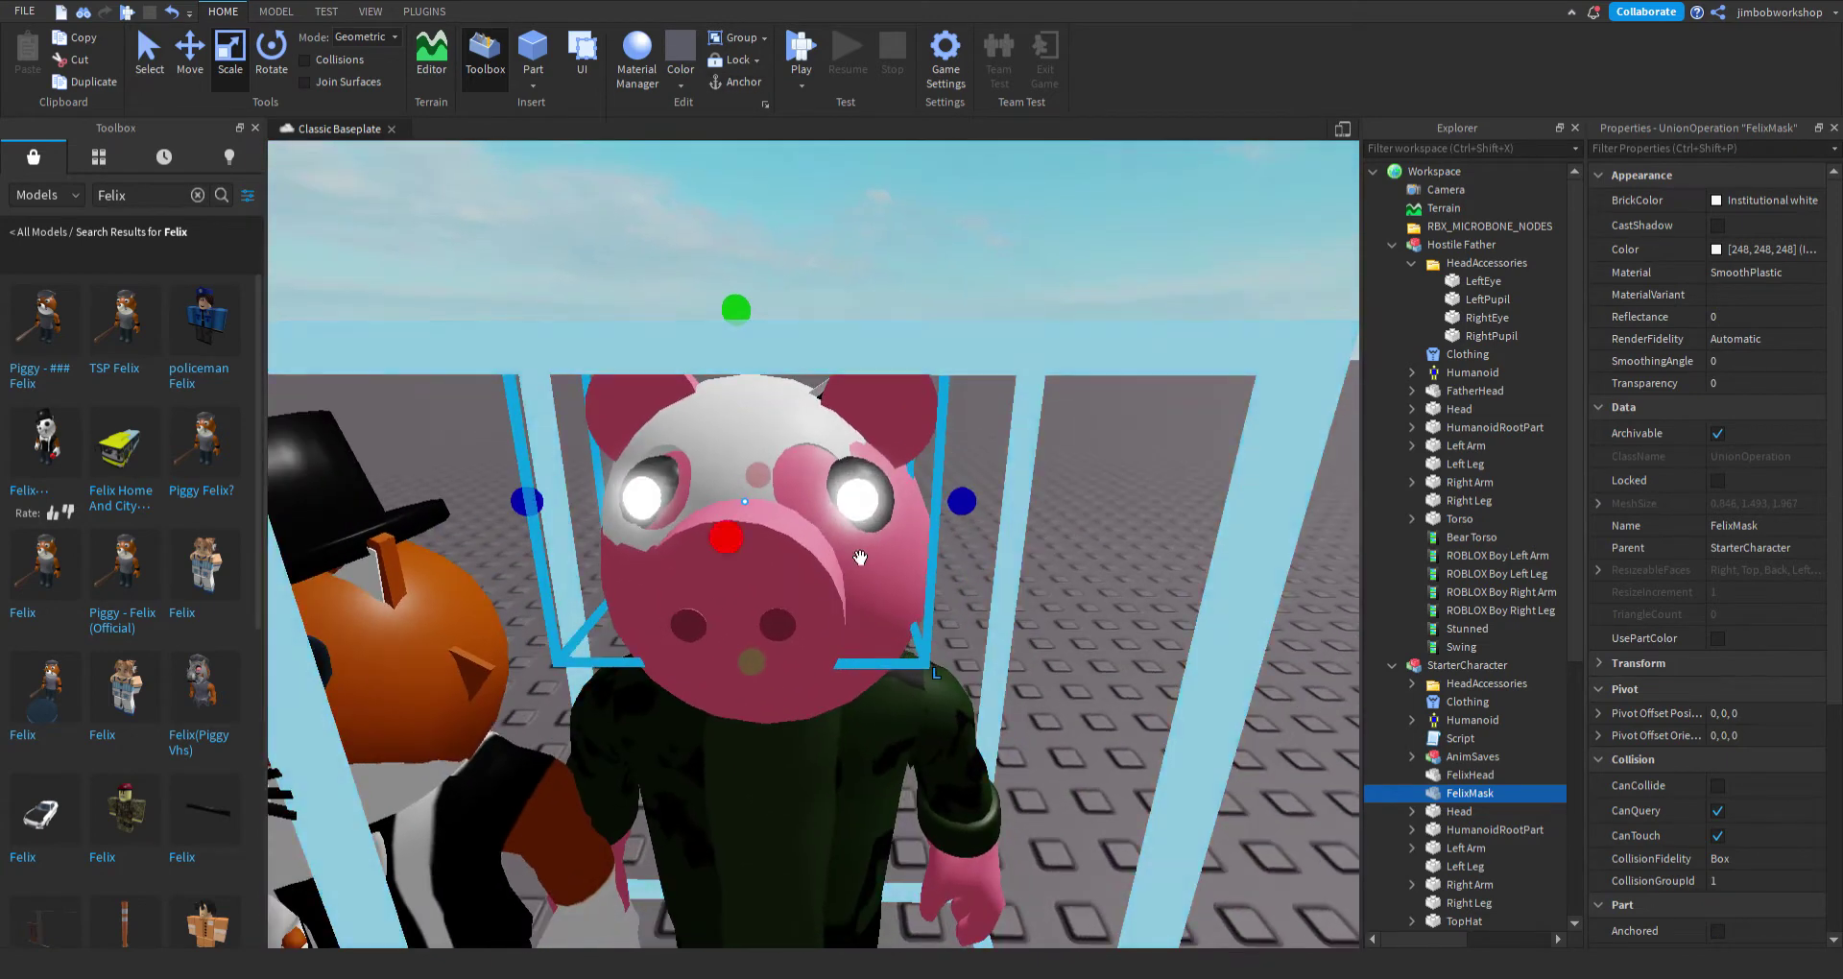
pyautogui.moveTo(969, 504); pyautogui.dragTo(957, 503)
pyautogui.moveTo(738, 332); pyautogui.dragTo(740, 343)
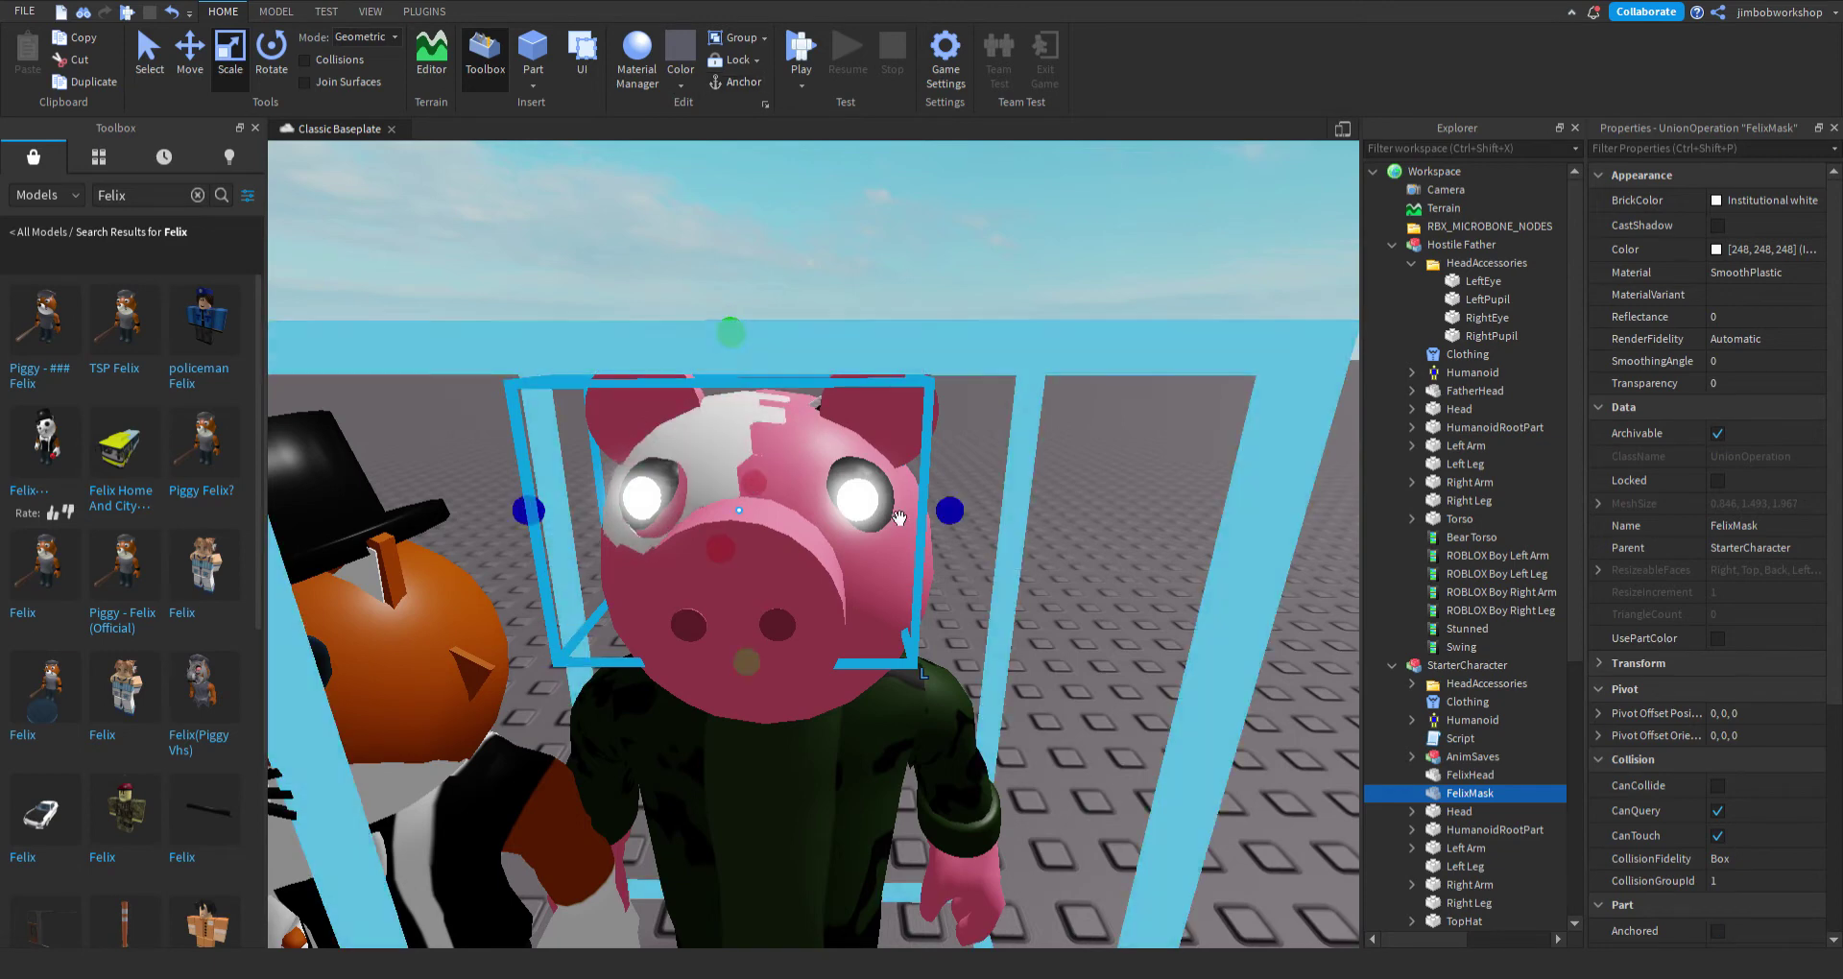
pyautogui.moveTo(970, 509); pyautogui.dragTo(982, 520)
pyautogui.moveTo(767, 671); pyautogui.dragTo(769, 682)
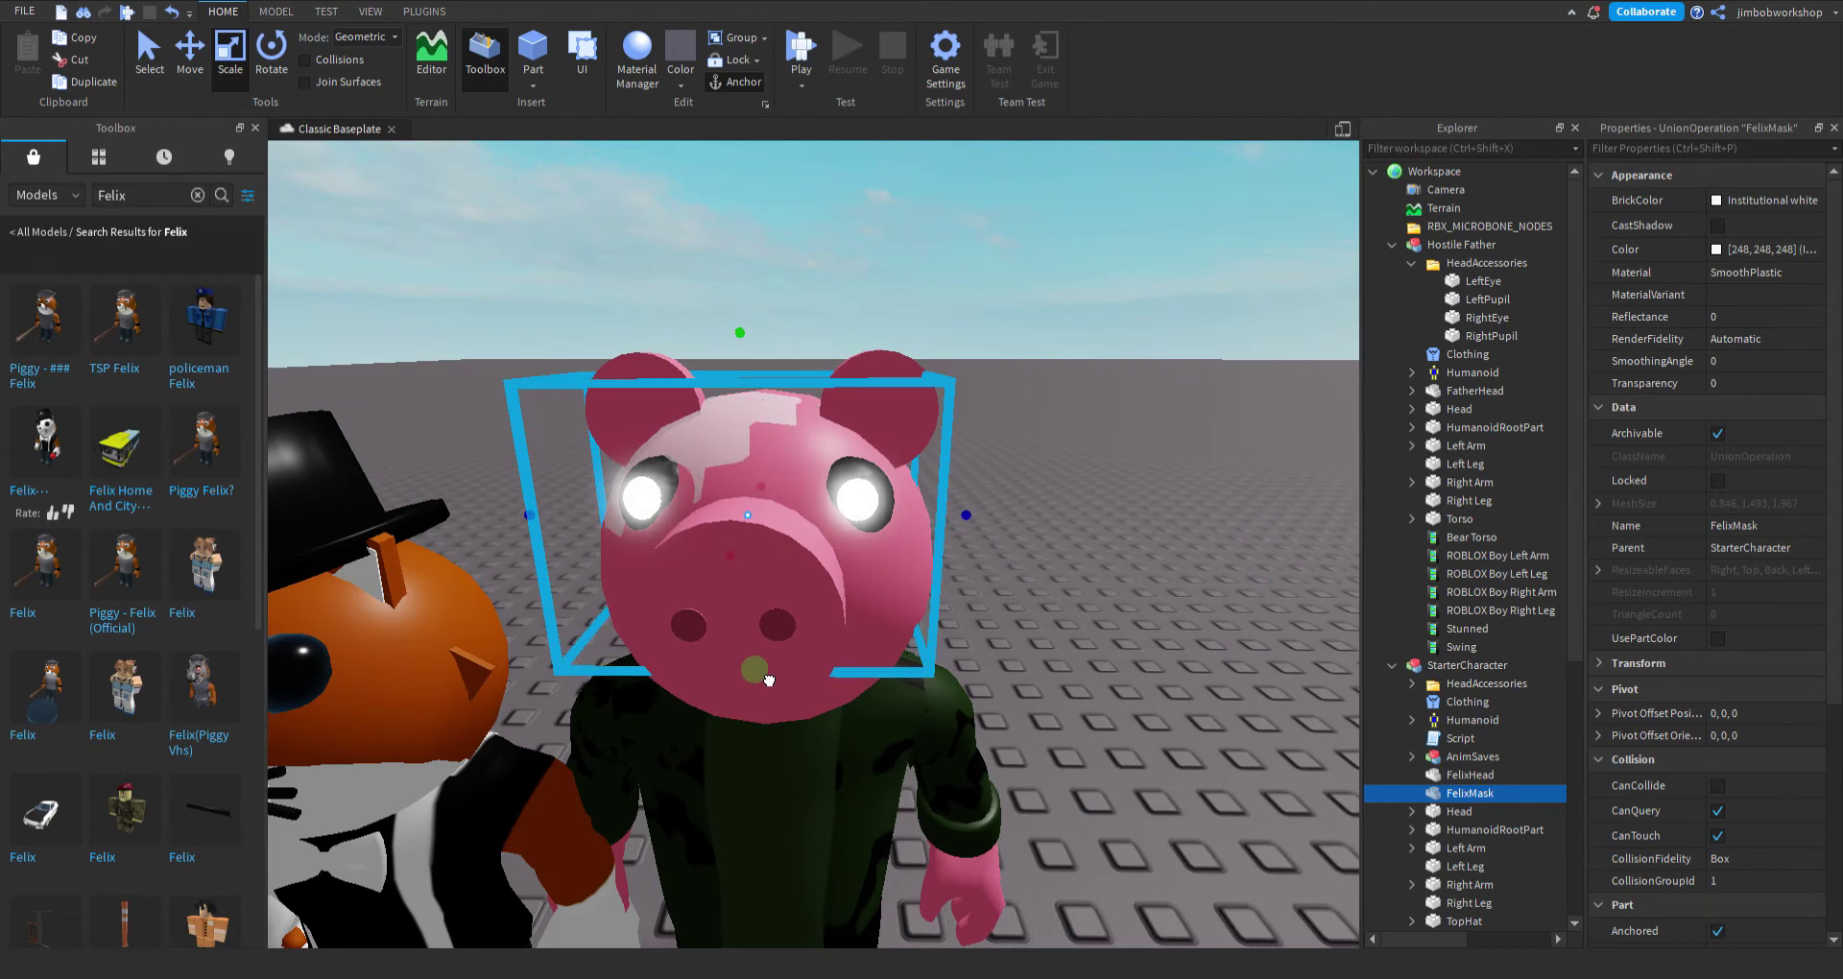
pyautogui.moveTo(732, 562); pyautogui.dragTo(727, 568)
pyautogui.moveTo(758, 593); pyautogui.dragTo(765, 591, button='right')
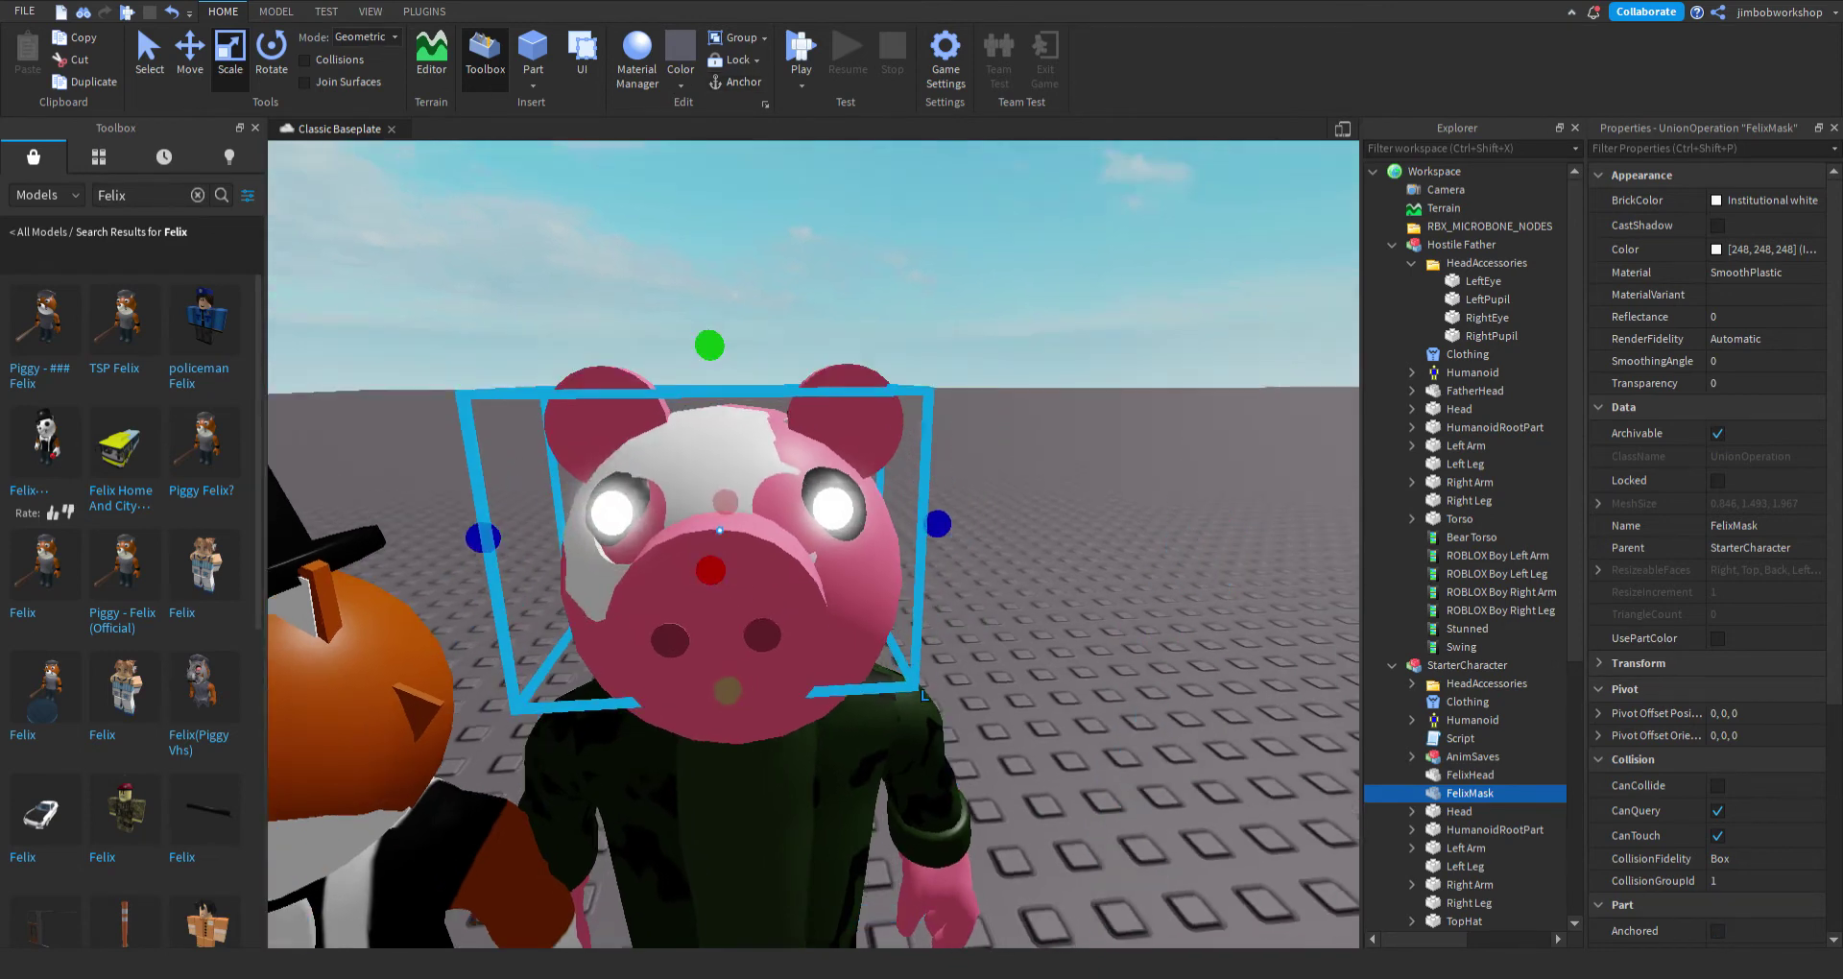
pyautogui.scroll(1, 1023, 379)
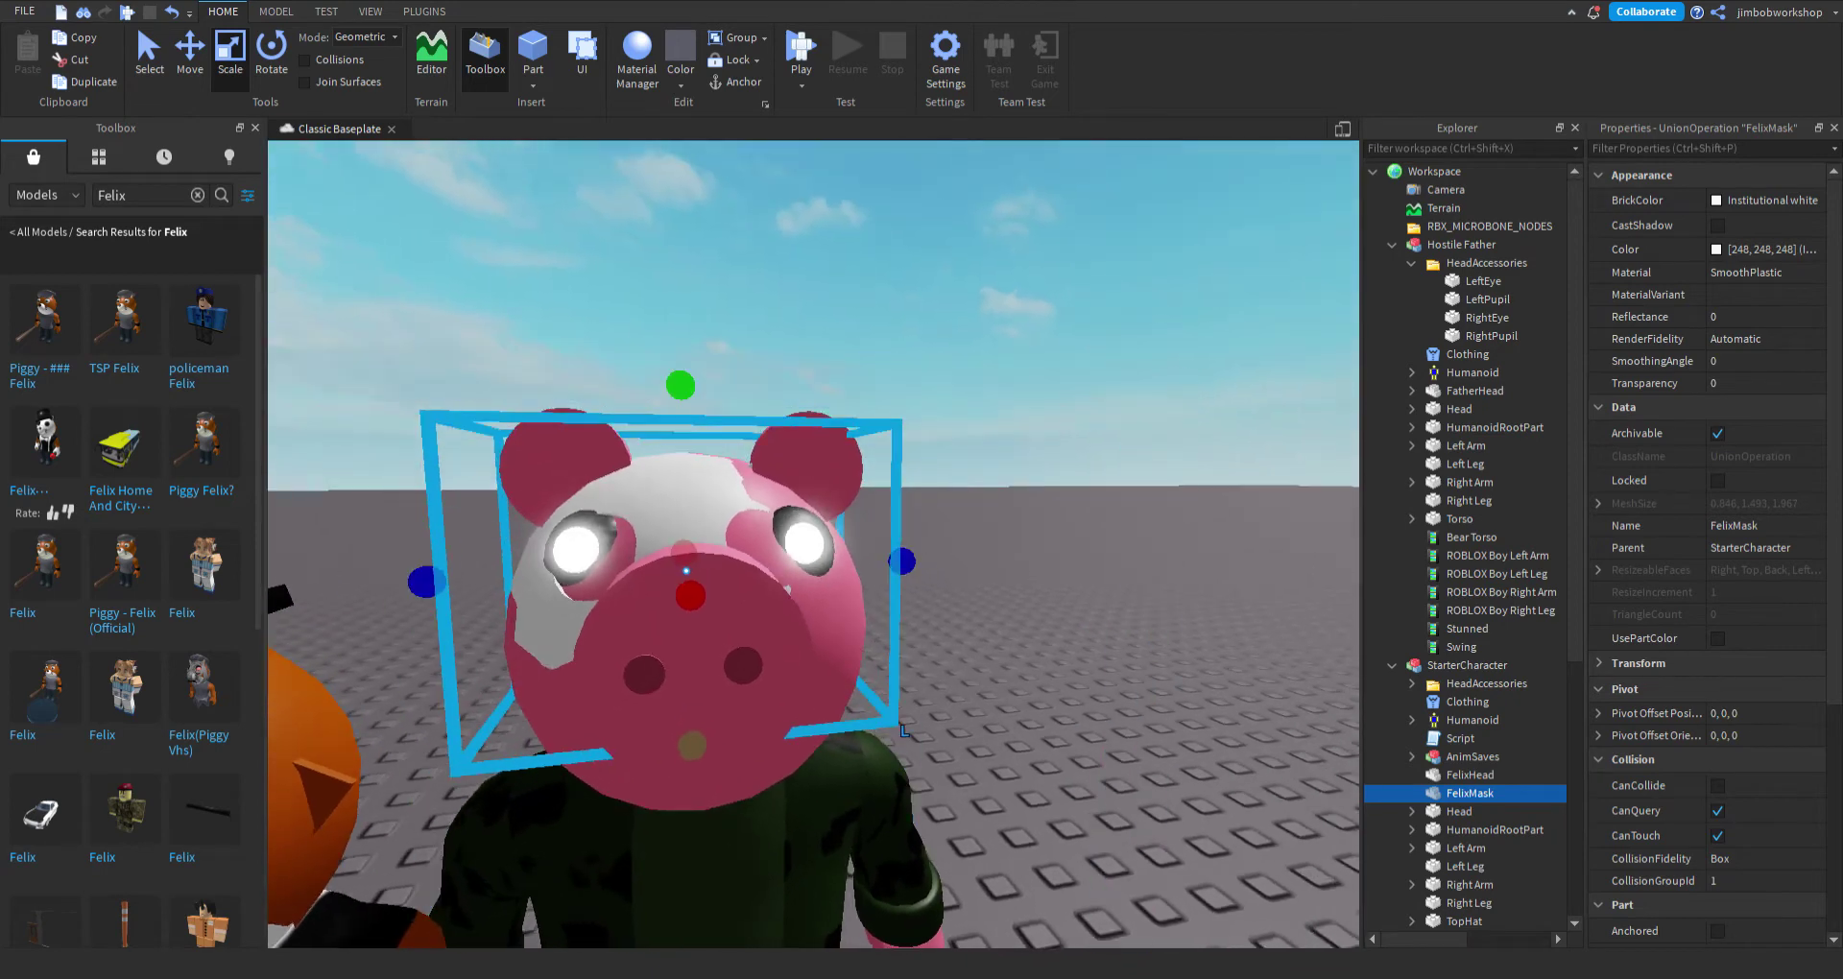
# Nudge FelixMask sideways on the pig's head and reparent it into the Hostile Father model.
pyautogui.click(190, 48)
pyautogui.moveTo(610, 579)
pyautogui.mouseDown()
pyautogui.moveTo(585, 577)
pyautogui.moveTo(601, 578)
pyautogui.mouseUp()
pyautogui.scroll(-1, 1114, 624)
pyautogui.moveTo(1111, 625); pyautogui.dragTo(1144, 650, button='right')
pyautogui.scroll(3, 1145, 650)
pyautogui.scroll(-3, 1144, 650)
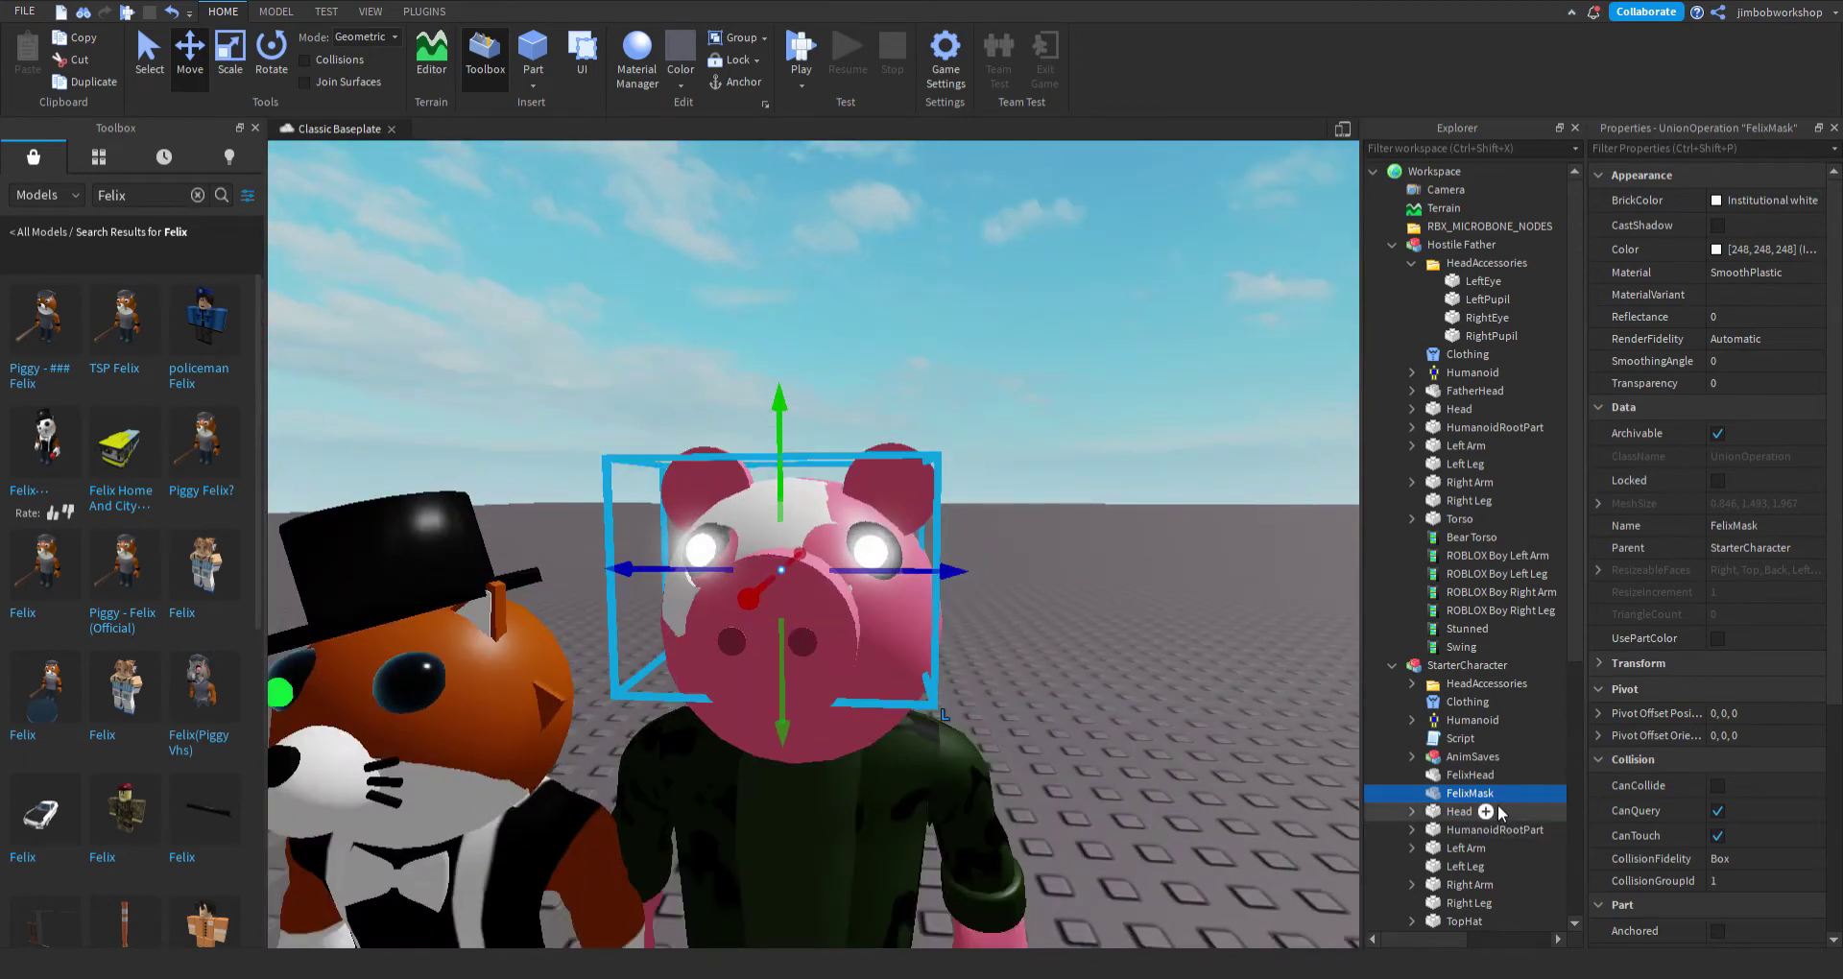
pyautogui.moveTo(1571, 555); pyautogui.dragTo(1506, 246)
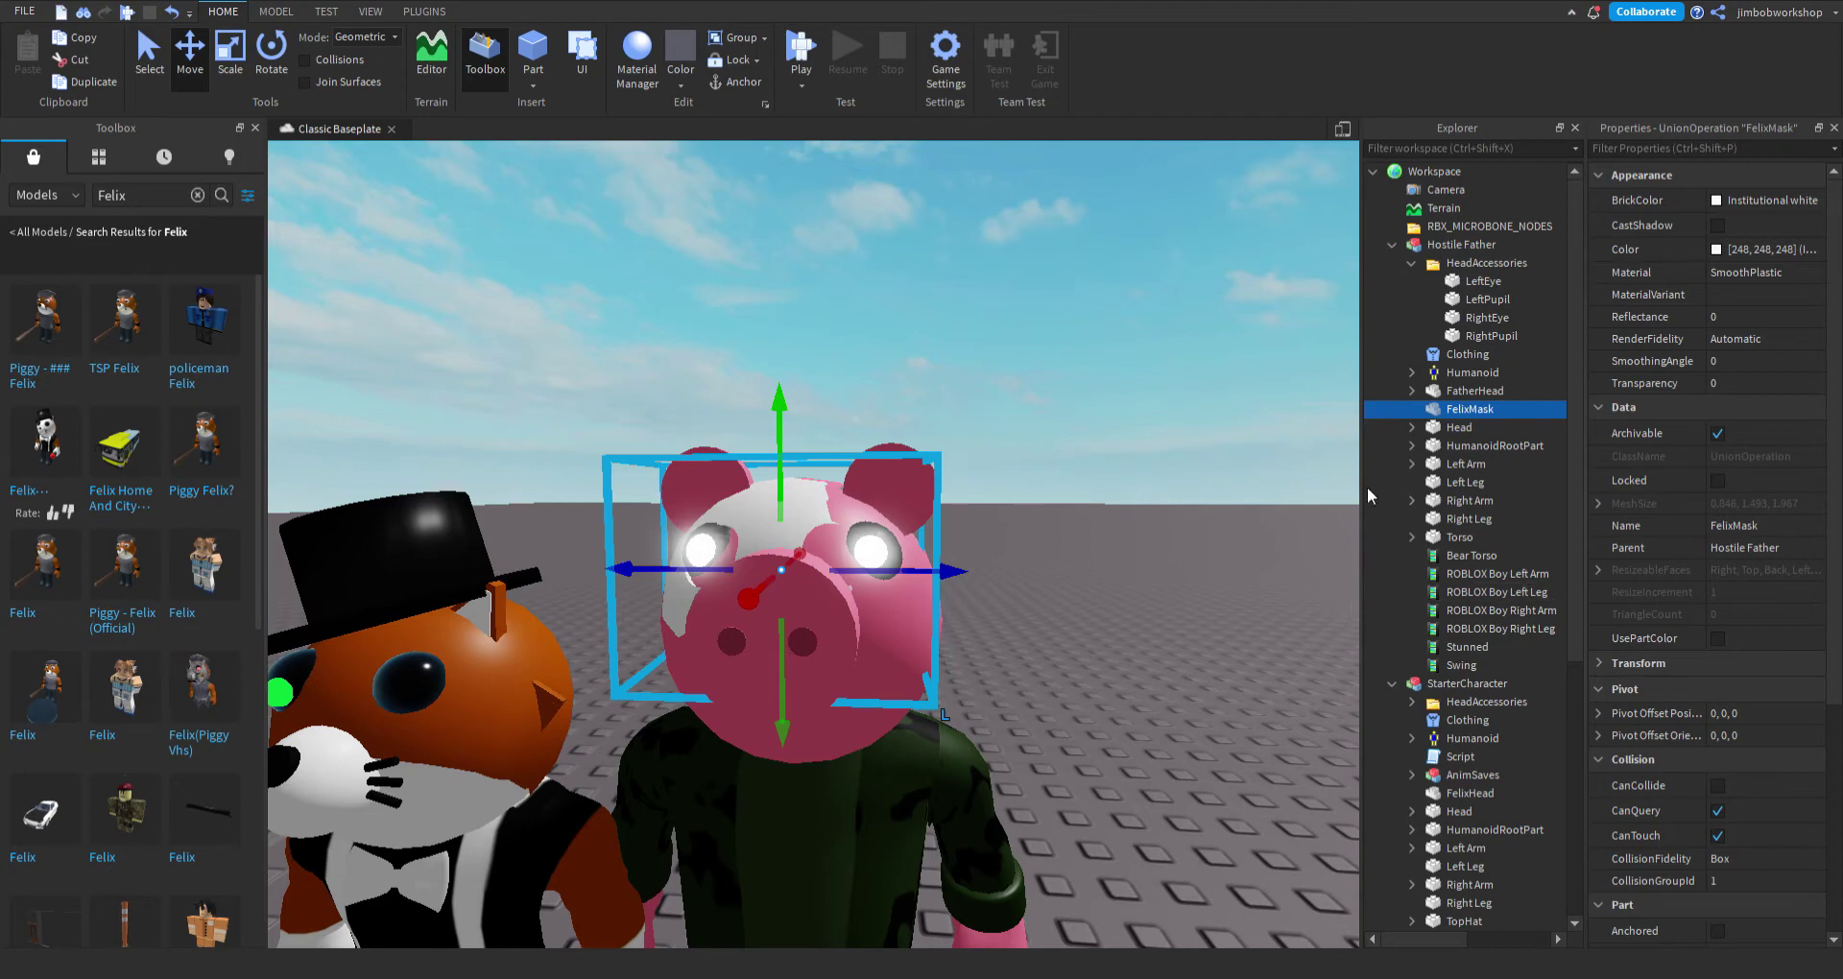
# Delete the RightPupil from the Hostile Father's HeadAccessories folder.
pyautogui.moveTo(1043, 473); pyautogui.dragTo(1027, 476, button='right')
pyautogui.scroll(-3, 1027, 476)
pyautogui.scroll(2, 1028, 476)
pyautogui.click(1487, 299)
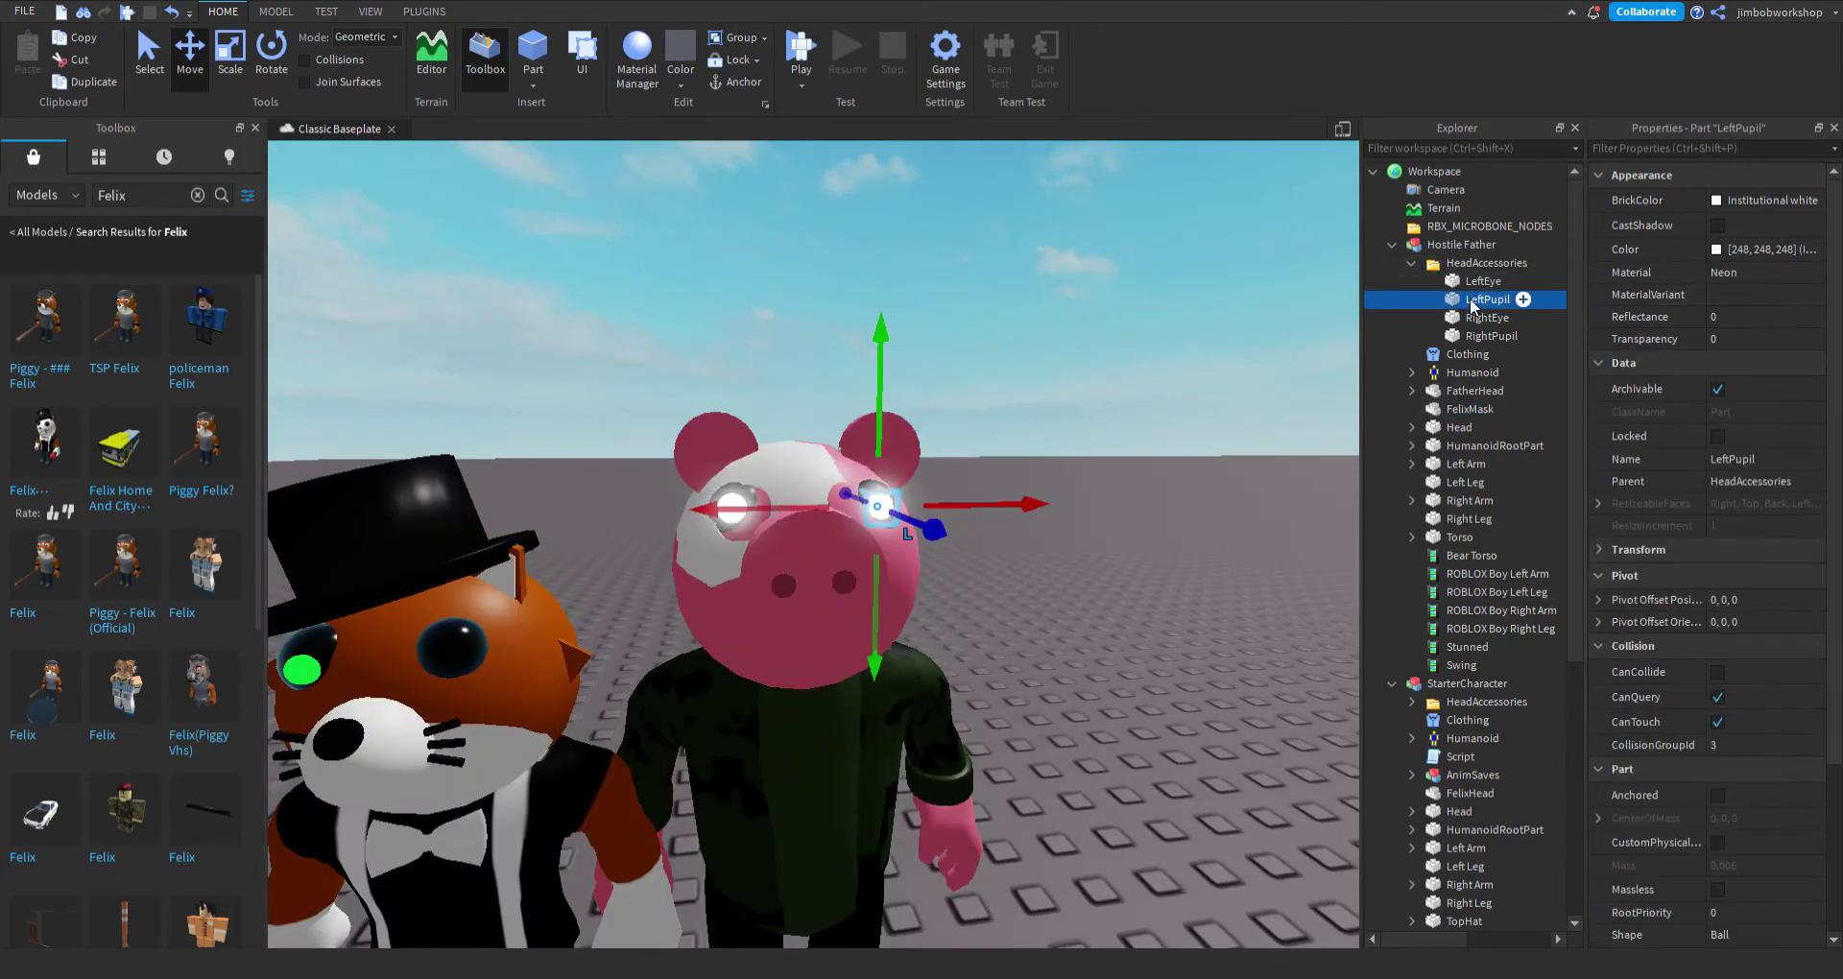
pyautogui.click(1493, 336)
pyautogui.press('Delete')
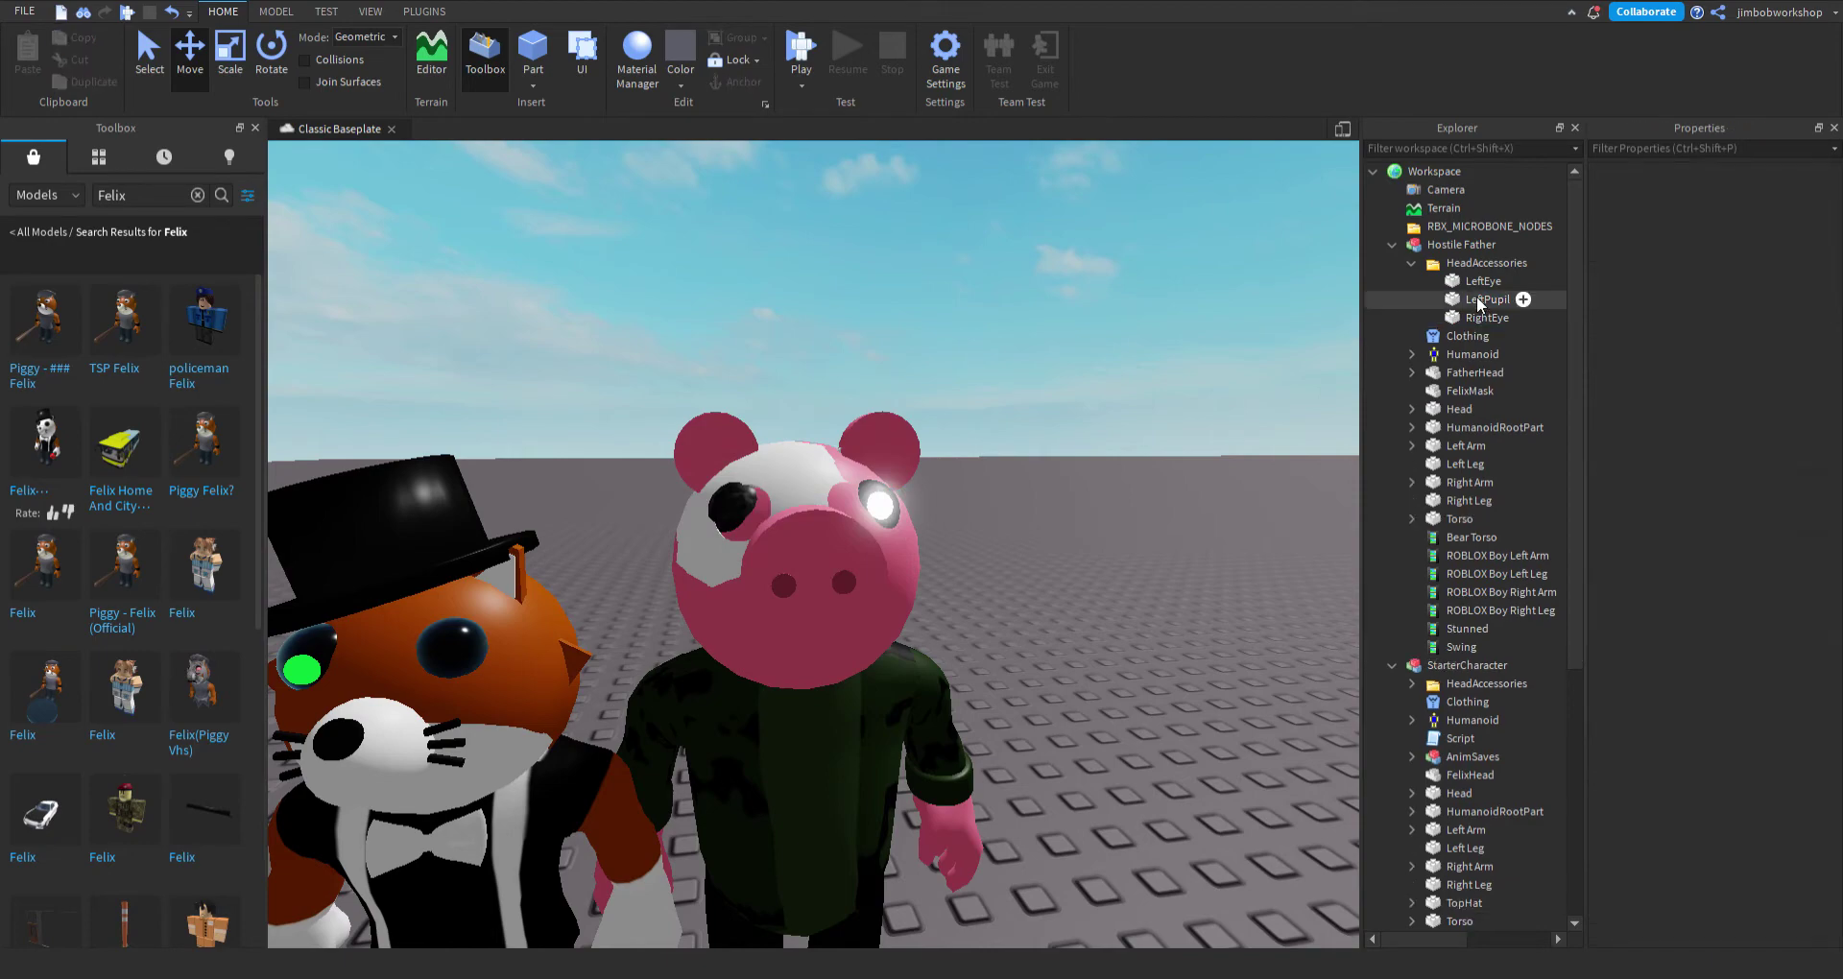
# Colour the Hostile Father's LeftPupil Lime green and adjust its size with the Scale tool.
pyautogui.click(1478, 300)
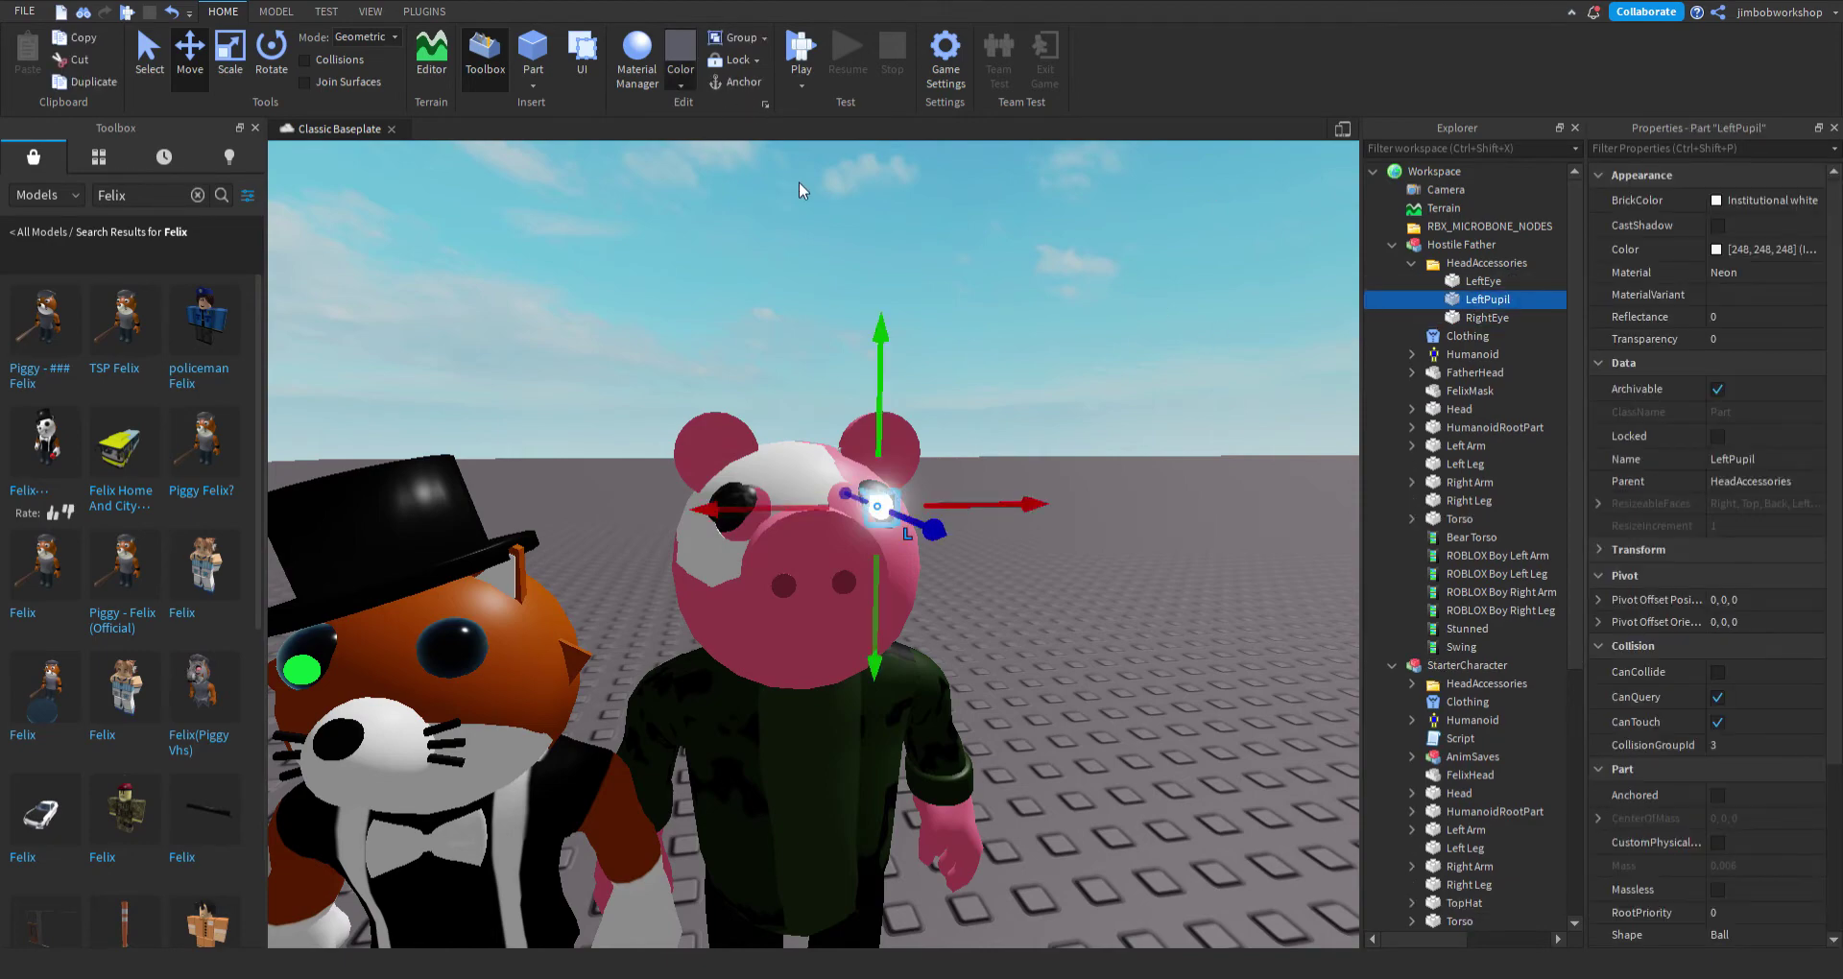
pyautogui.moveTo(1004, 341); pyautogui.dragTo(1246, 504, button='right')
pyautogui.scroll(4, 1228, 489)
pyautogui.click(231, 57)
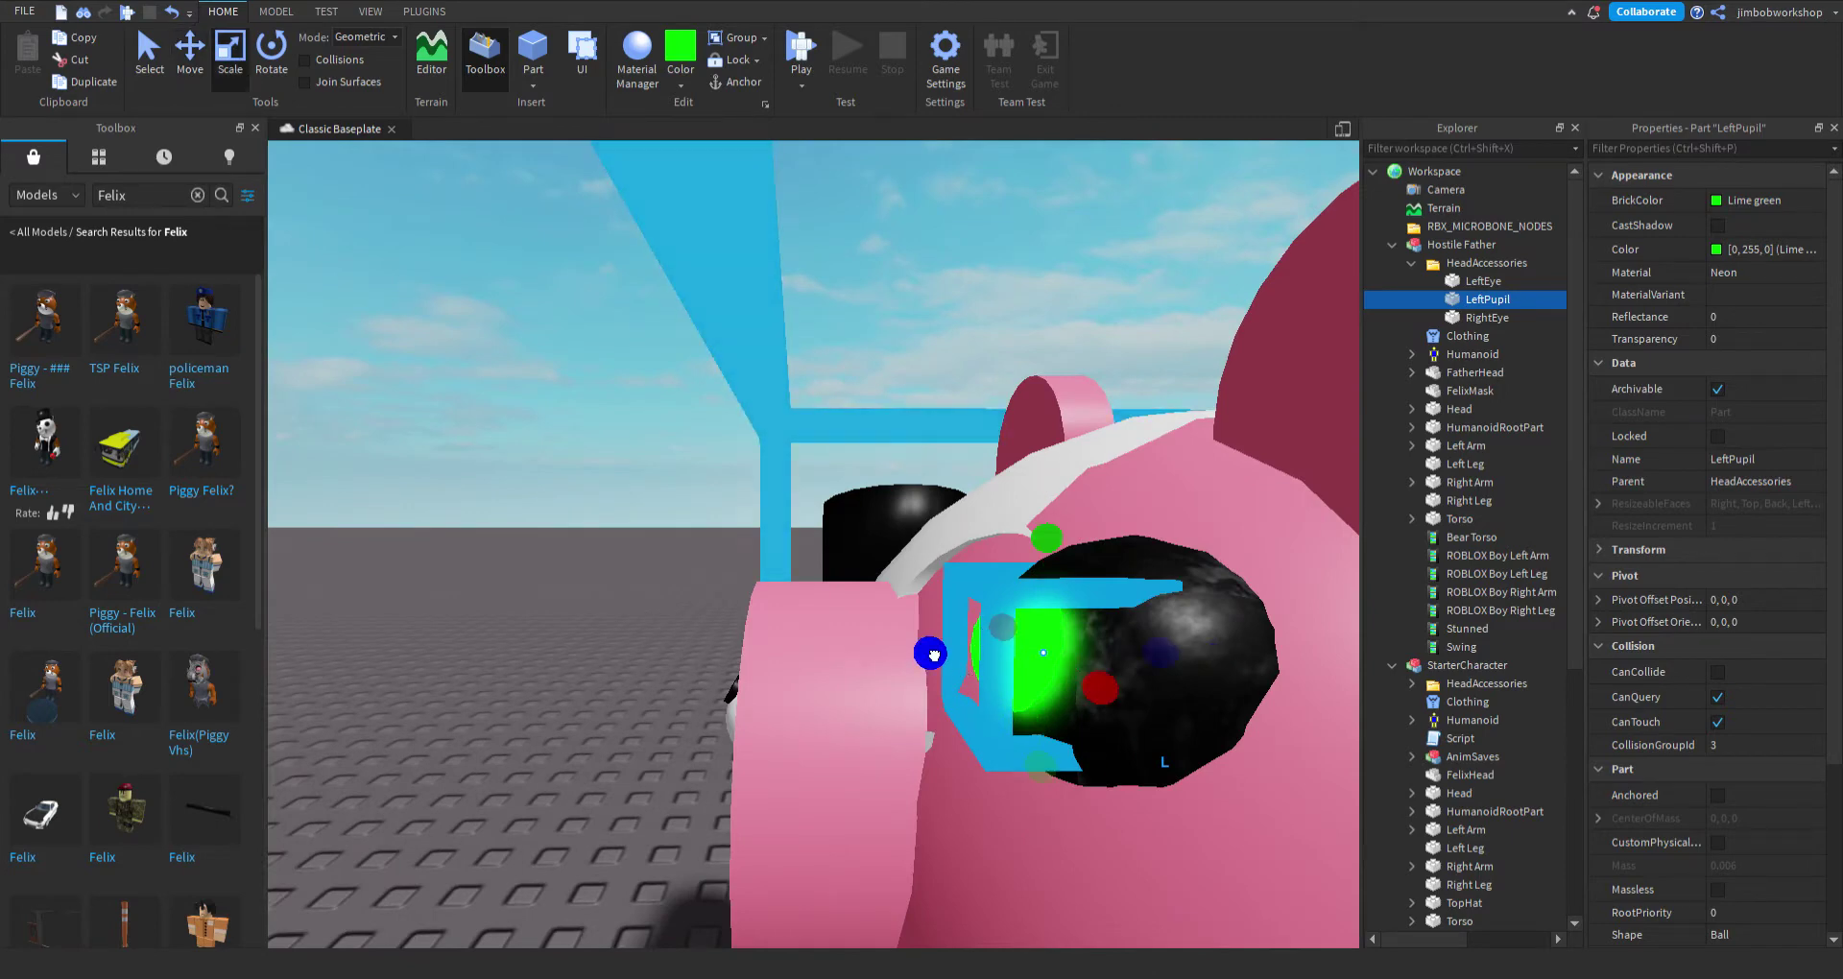
pyautogui.scroll(-10, 950, 671)
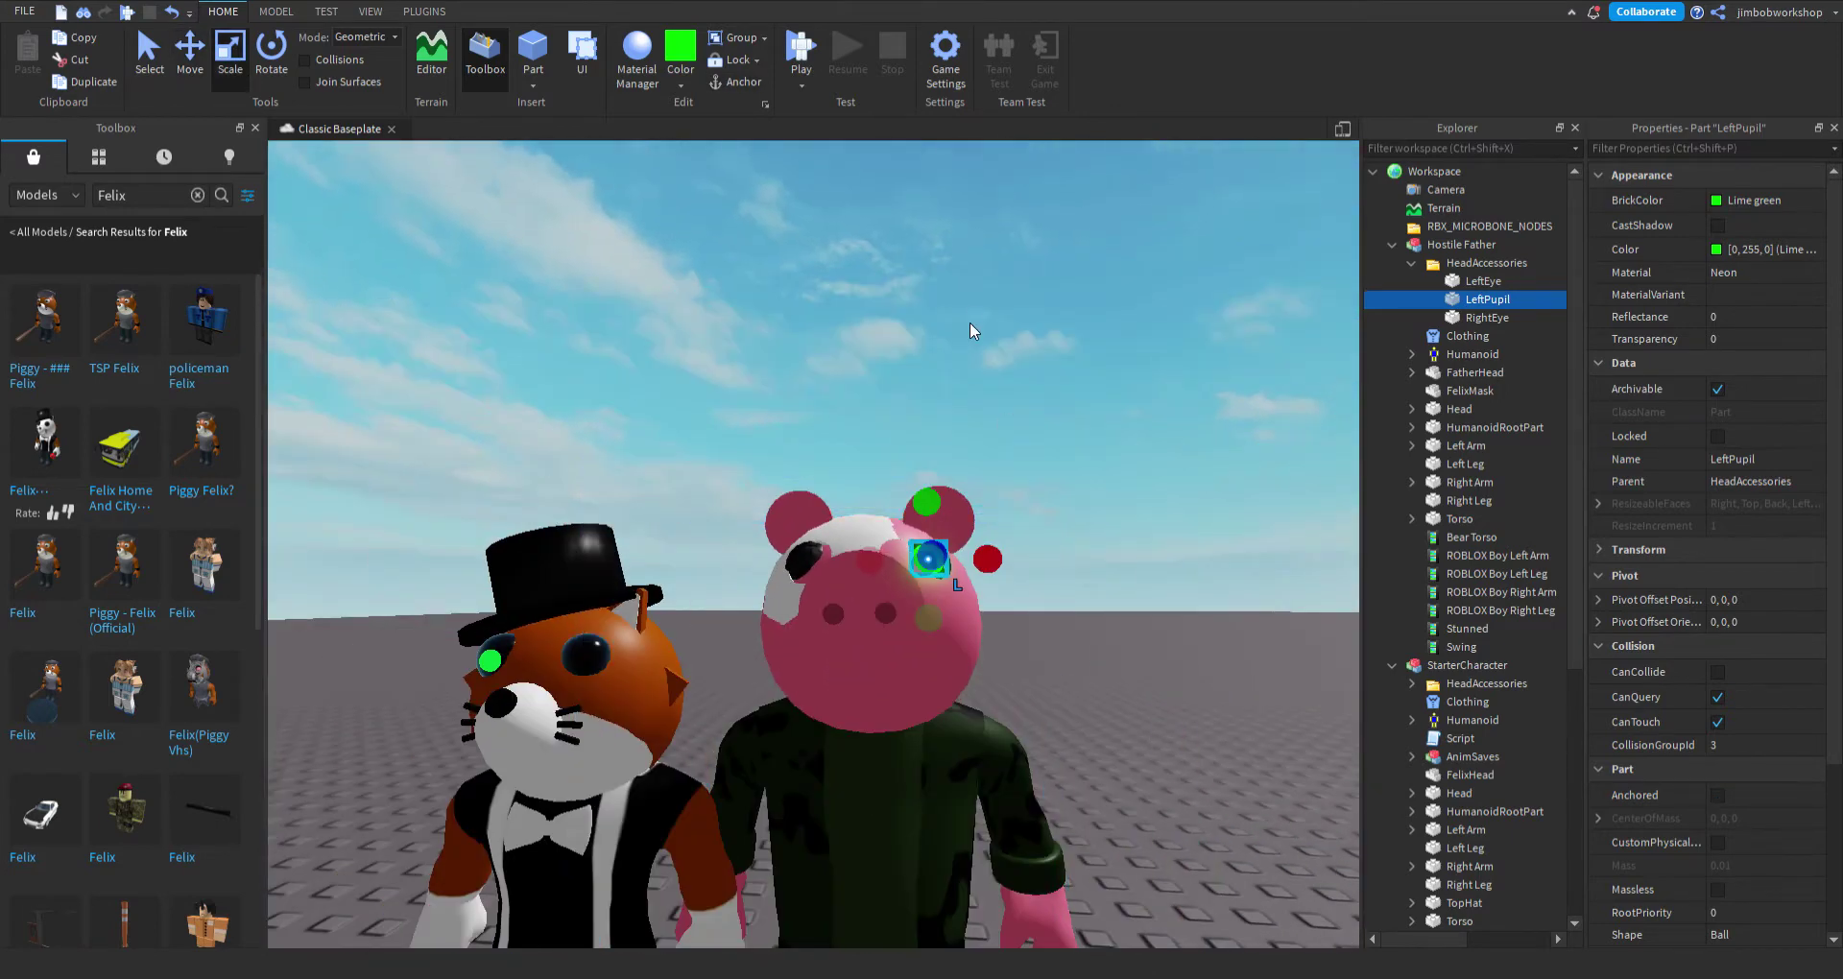
pyautogui.click(978, 326)
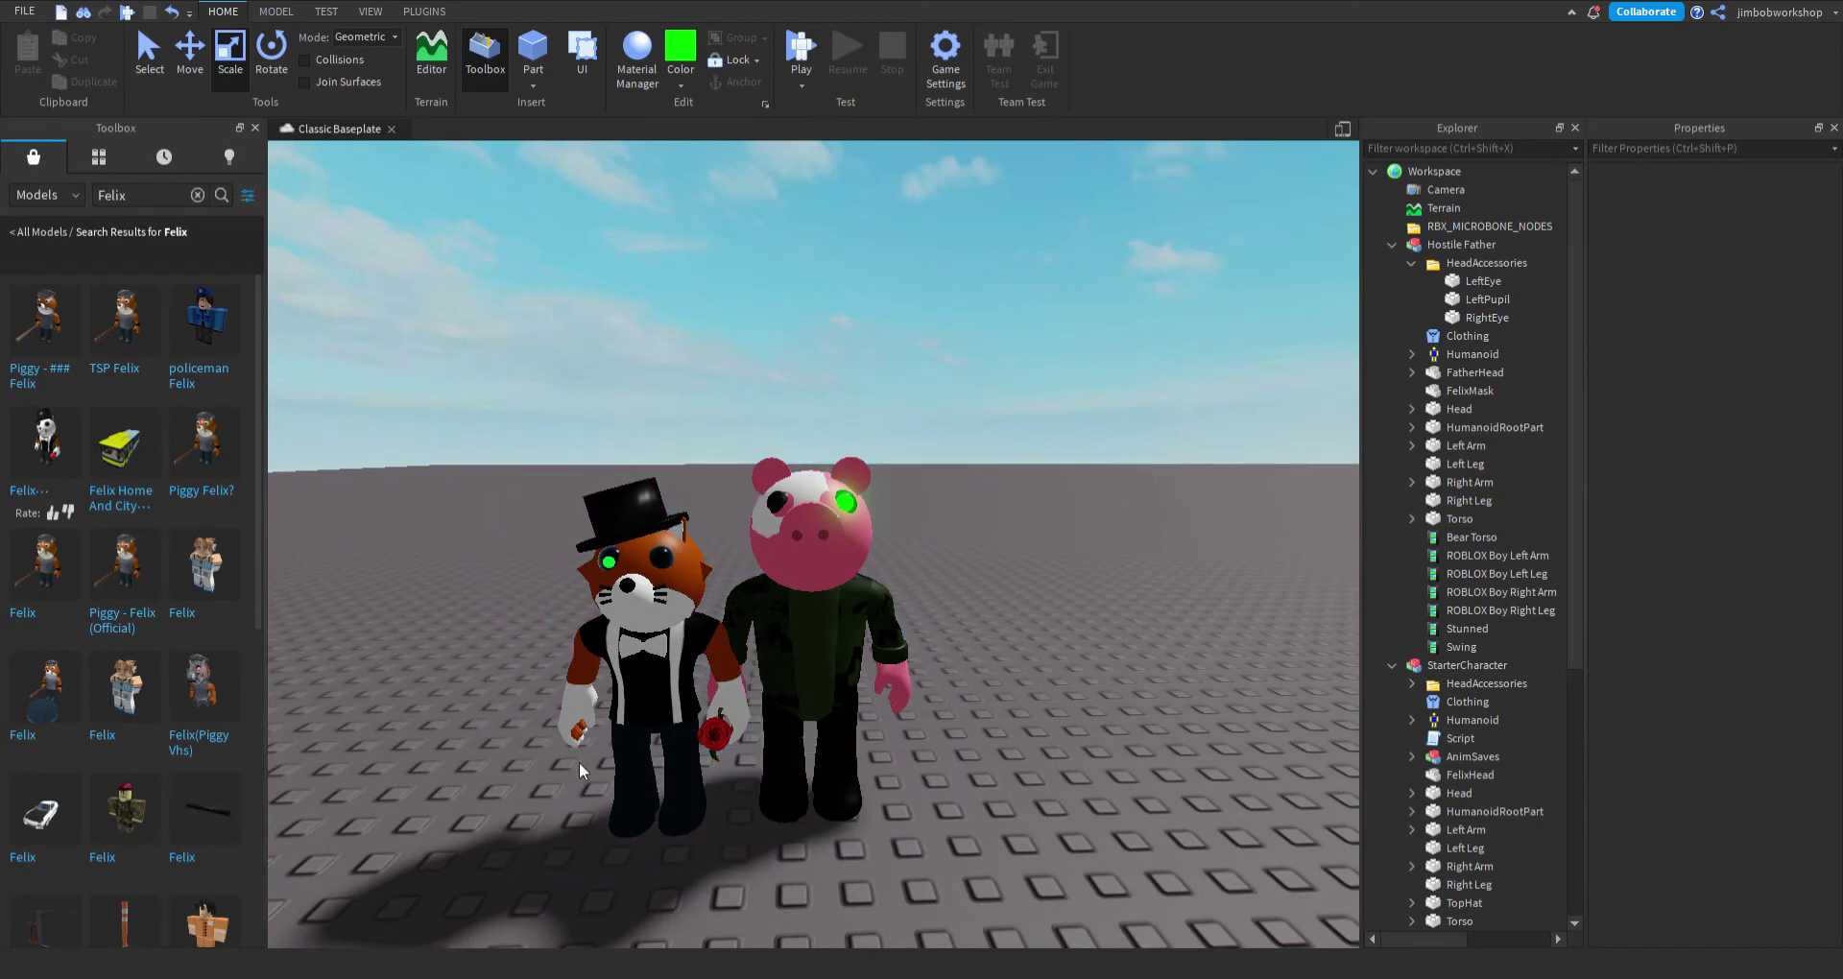
# Move the StarterCharacter's Clothing shirt into the Hostile Father model and delete the Hostile Father's original Clothing.
pyautogui.click(662, 734)
pyautogui.scroll(-2, 1498, 643)
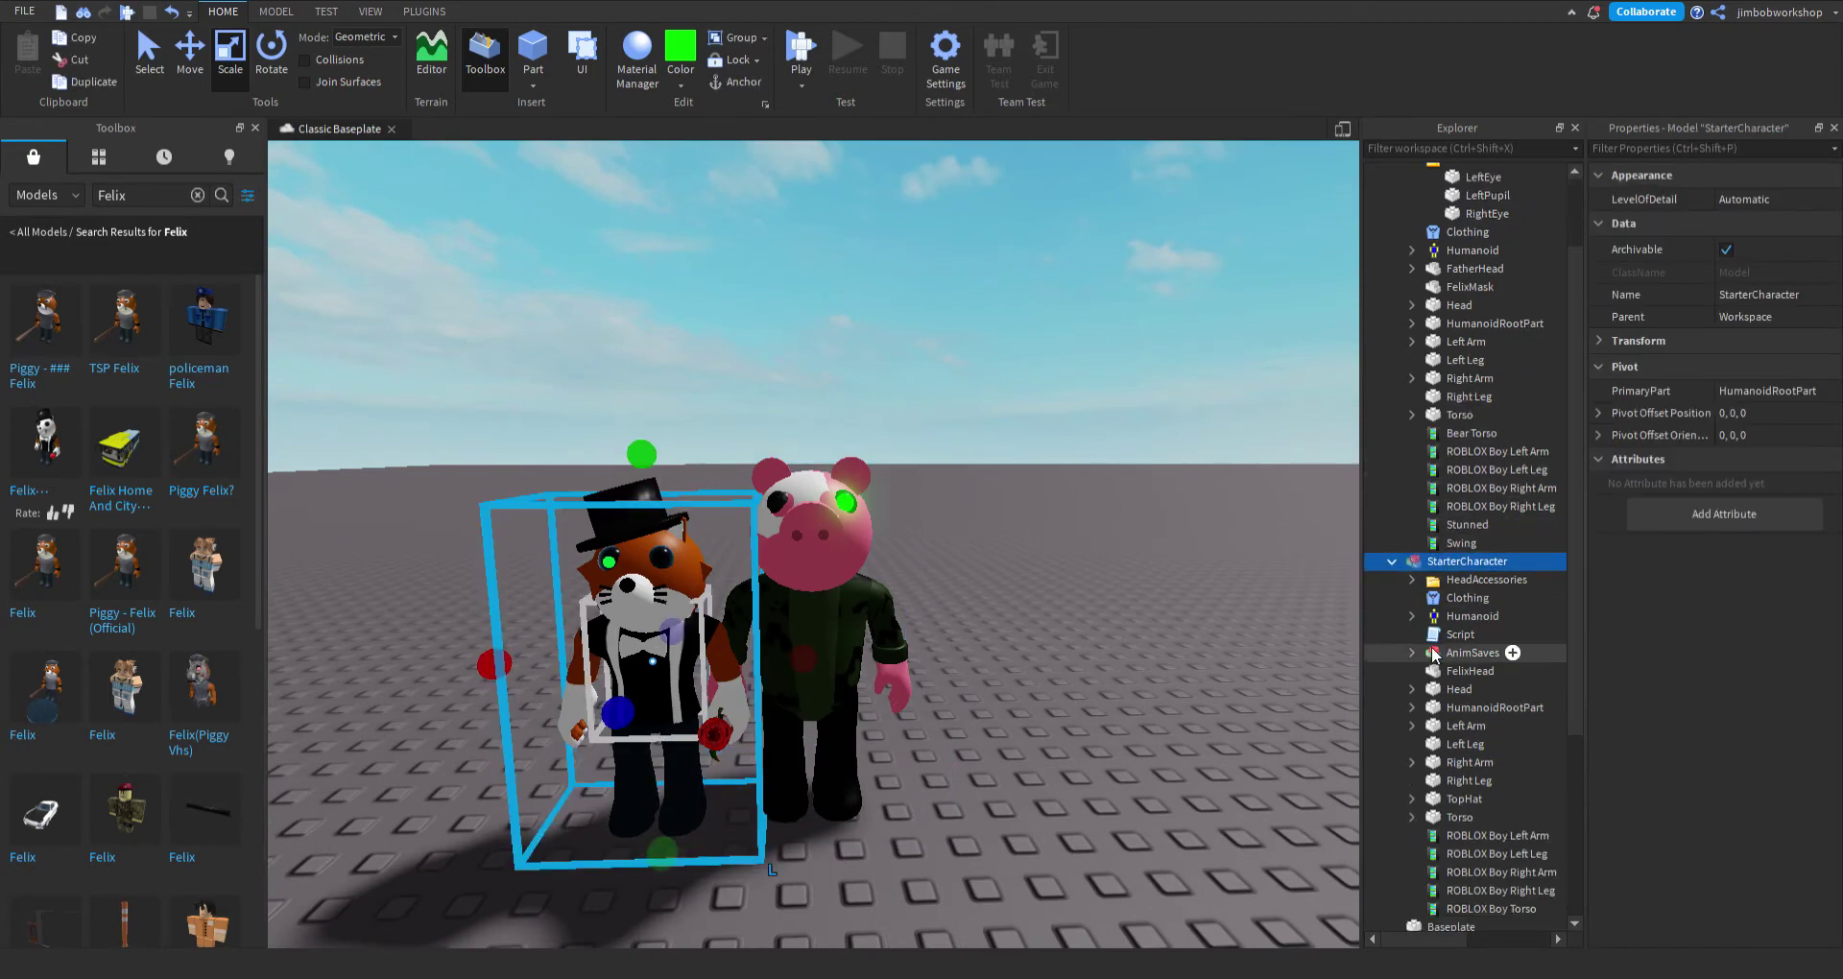
pyautogui.moveTo(1452, 596); pyautogui.dragTo(1483, 405)
pyautogui.moveTo(1514, 334); pyautogui.dragTo(1502, 242)
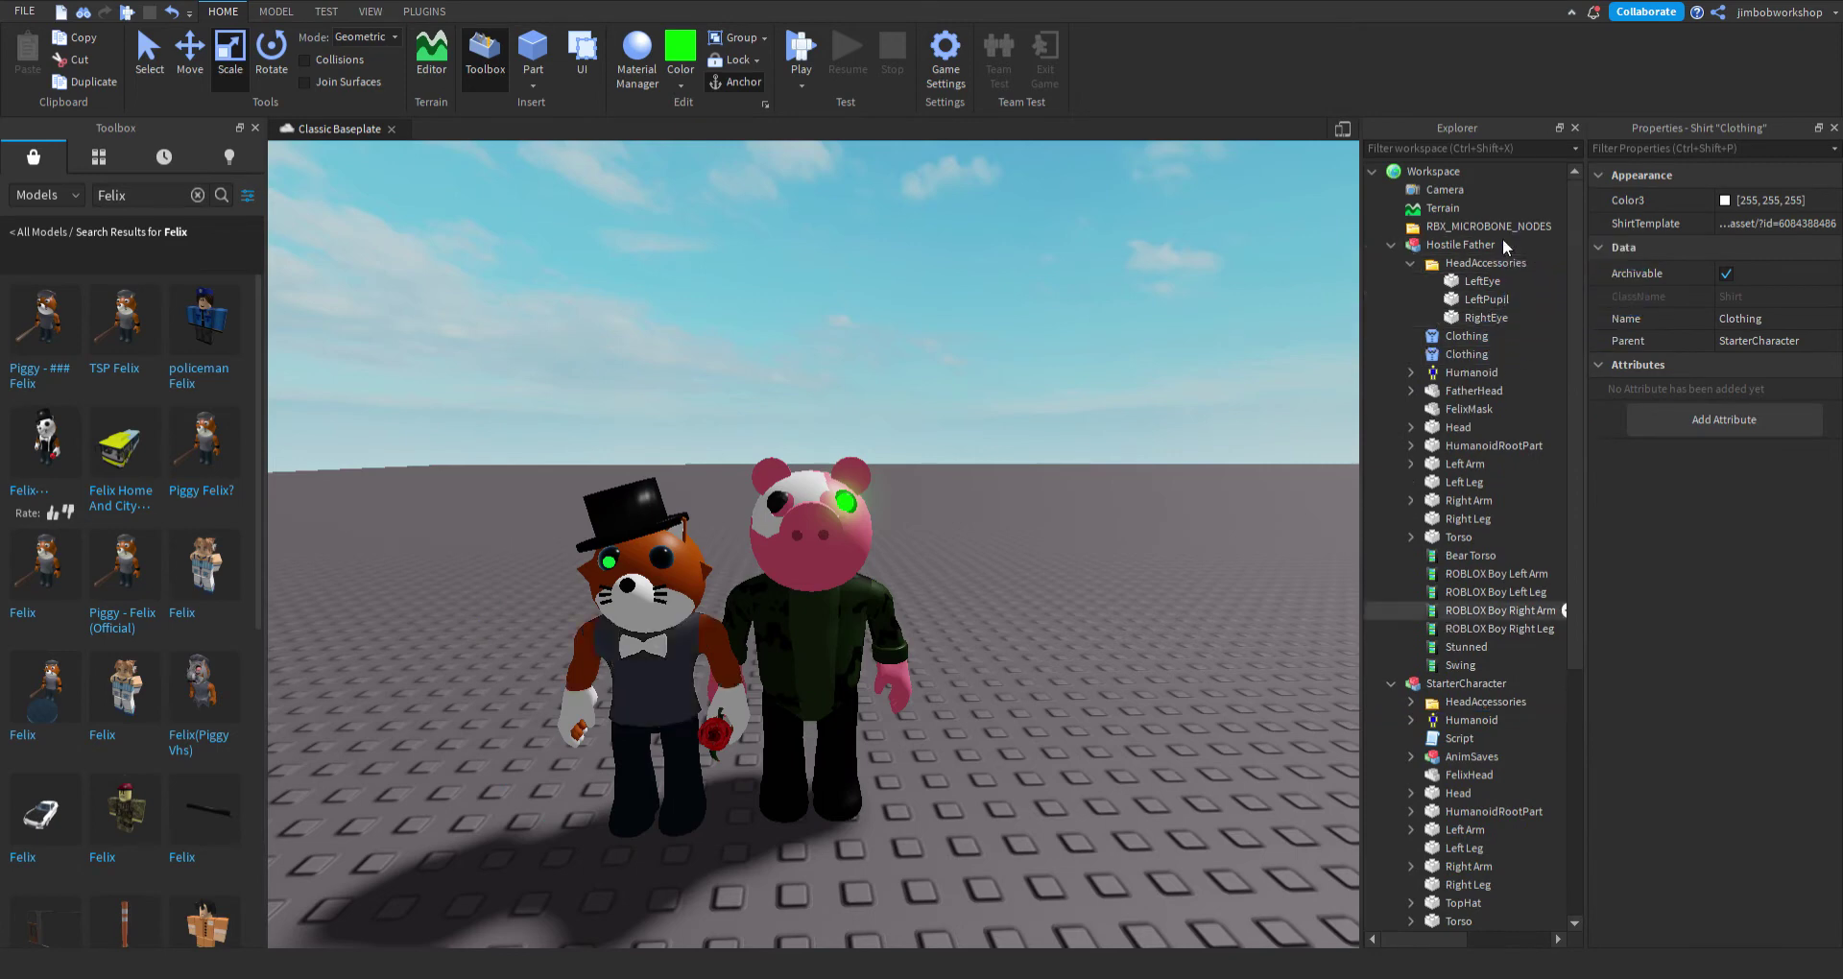
pyautogui.click(1457, 342)
pyautogui.press('Delete')
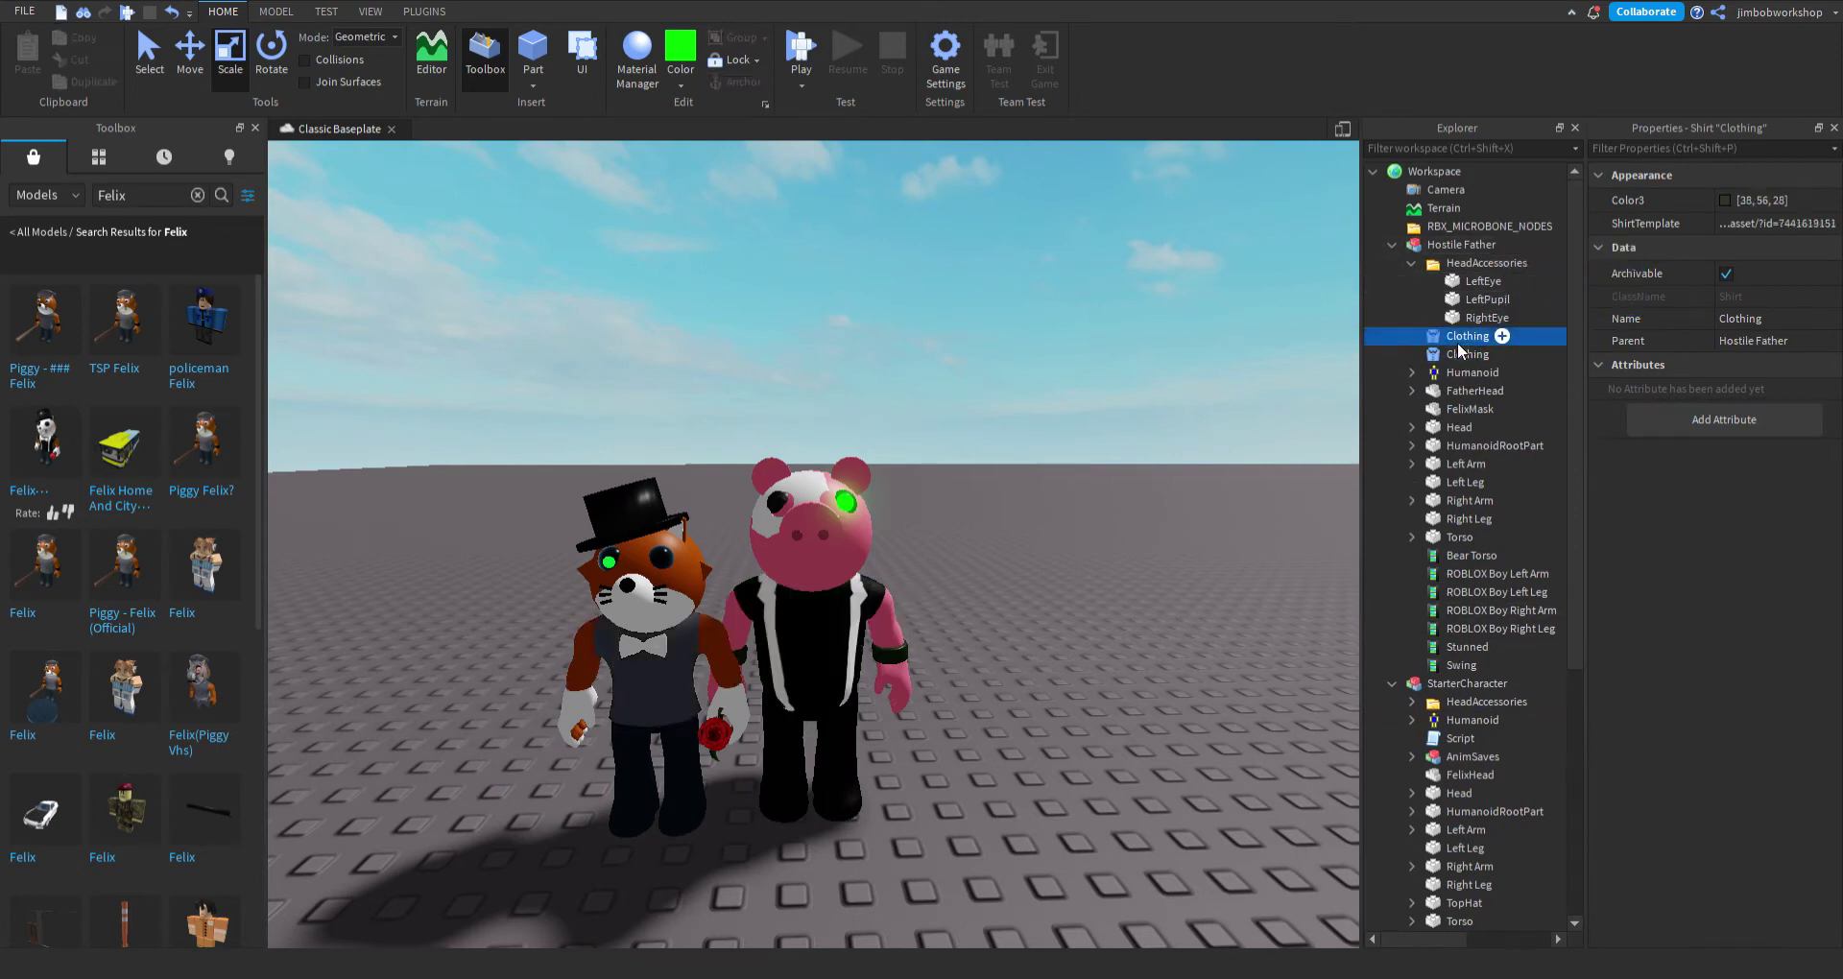
# Reposition the StarterCharacter model on the baseplate so the Hostile Father's outfit is unobstructed.
pyautogui.moveTo(721, 675); pyautogui.dragTo(630, 810)
pyautogui.moveTo(629, 811); pyautogui.dragTo(615, 835, button='right')
pyautogui.moveTo(614, 835); pyautogui.dragTo(737, 670)
pyautogui.moveTo(1037, 754); pyautogui.dragTo(1089, 756, button='right')
pyautogui.scroll(4, 1074, 759)
pyautogui.scroll(-4, 1052, 779)
pyautogui.scroll(4, 1088, 757)
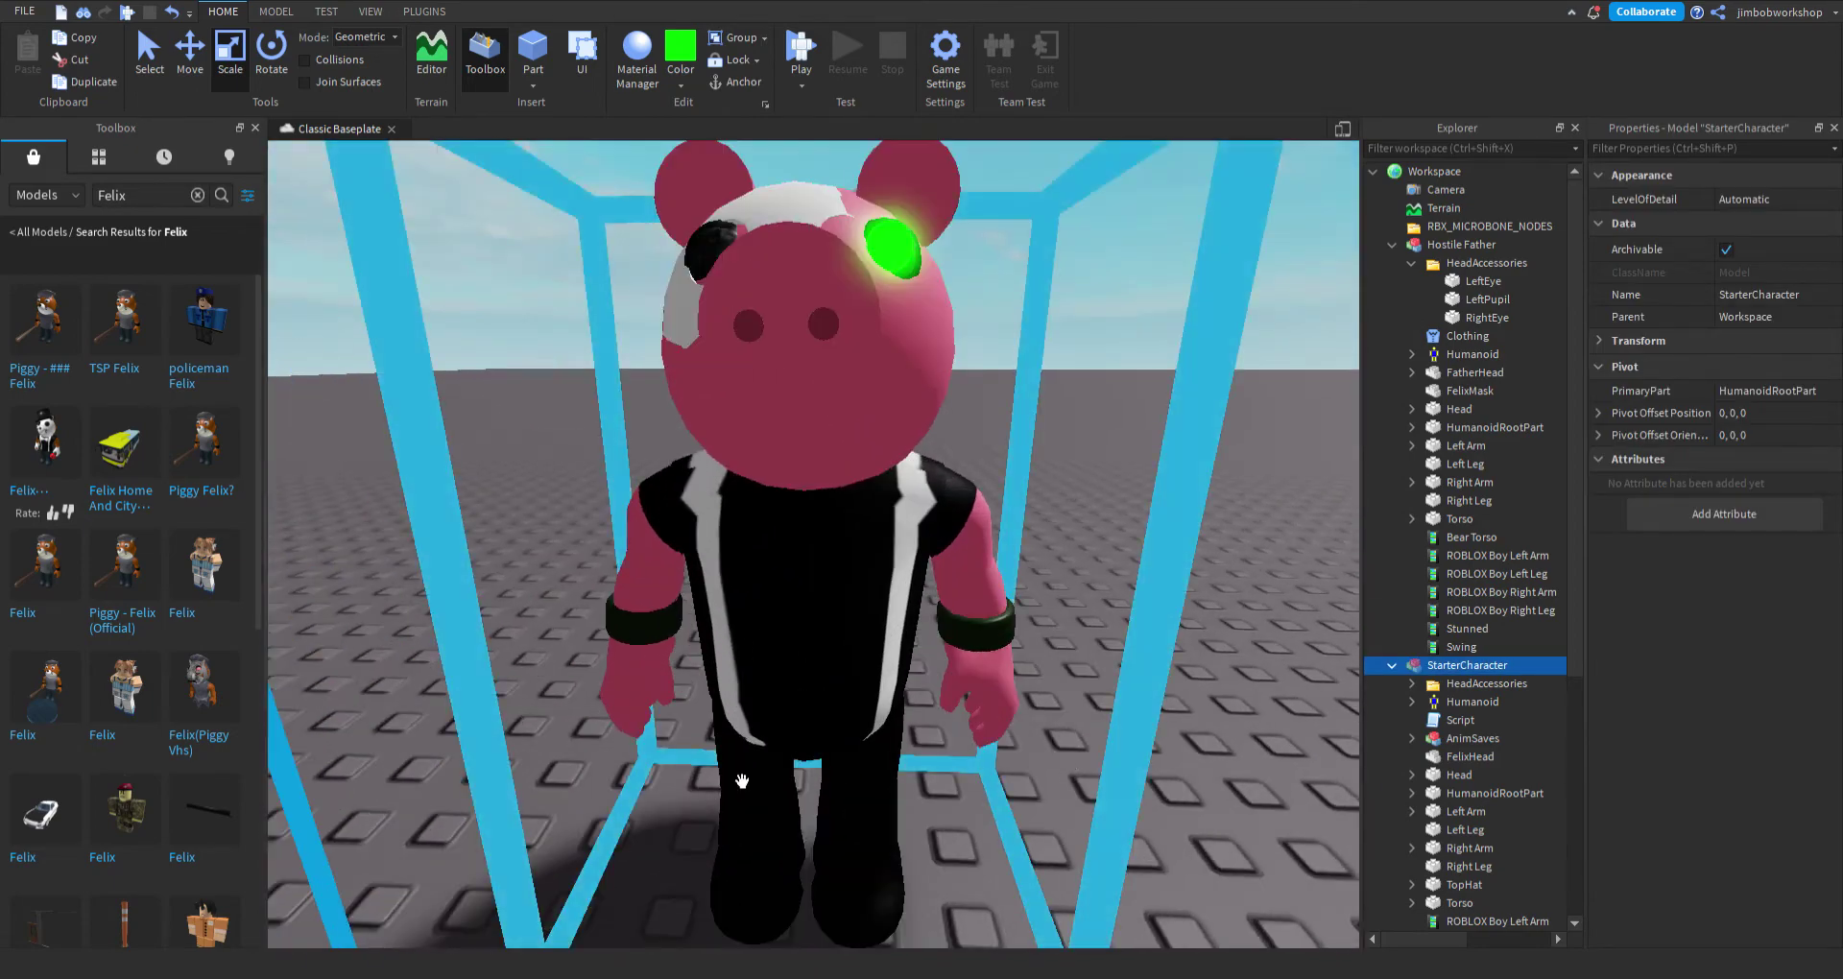
# Recolour the LeftSleeve mesh on the Hostile Father's Left Arm to Salmon.
pyautogui.click(960, 730)
pyautogui.scroll(-5, 1455, 557)
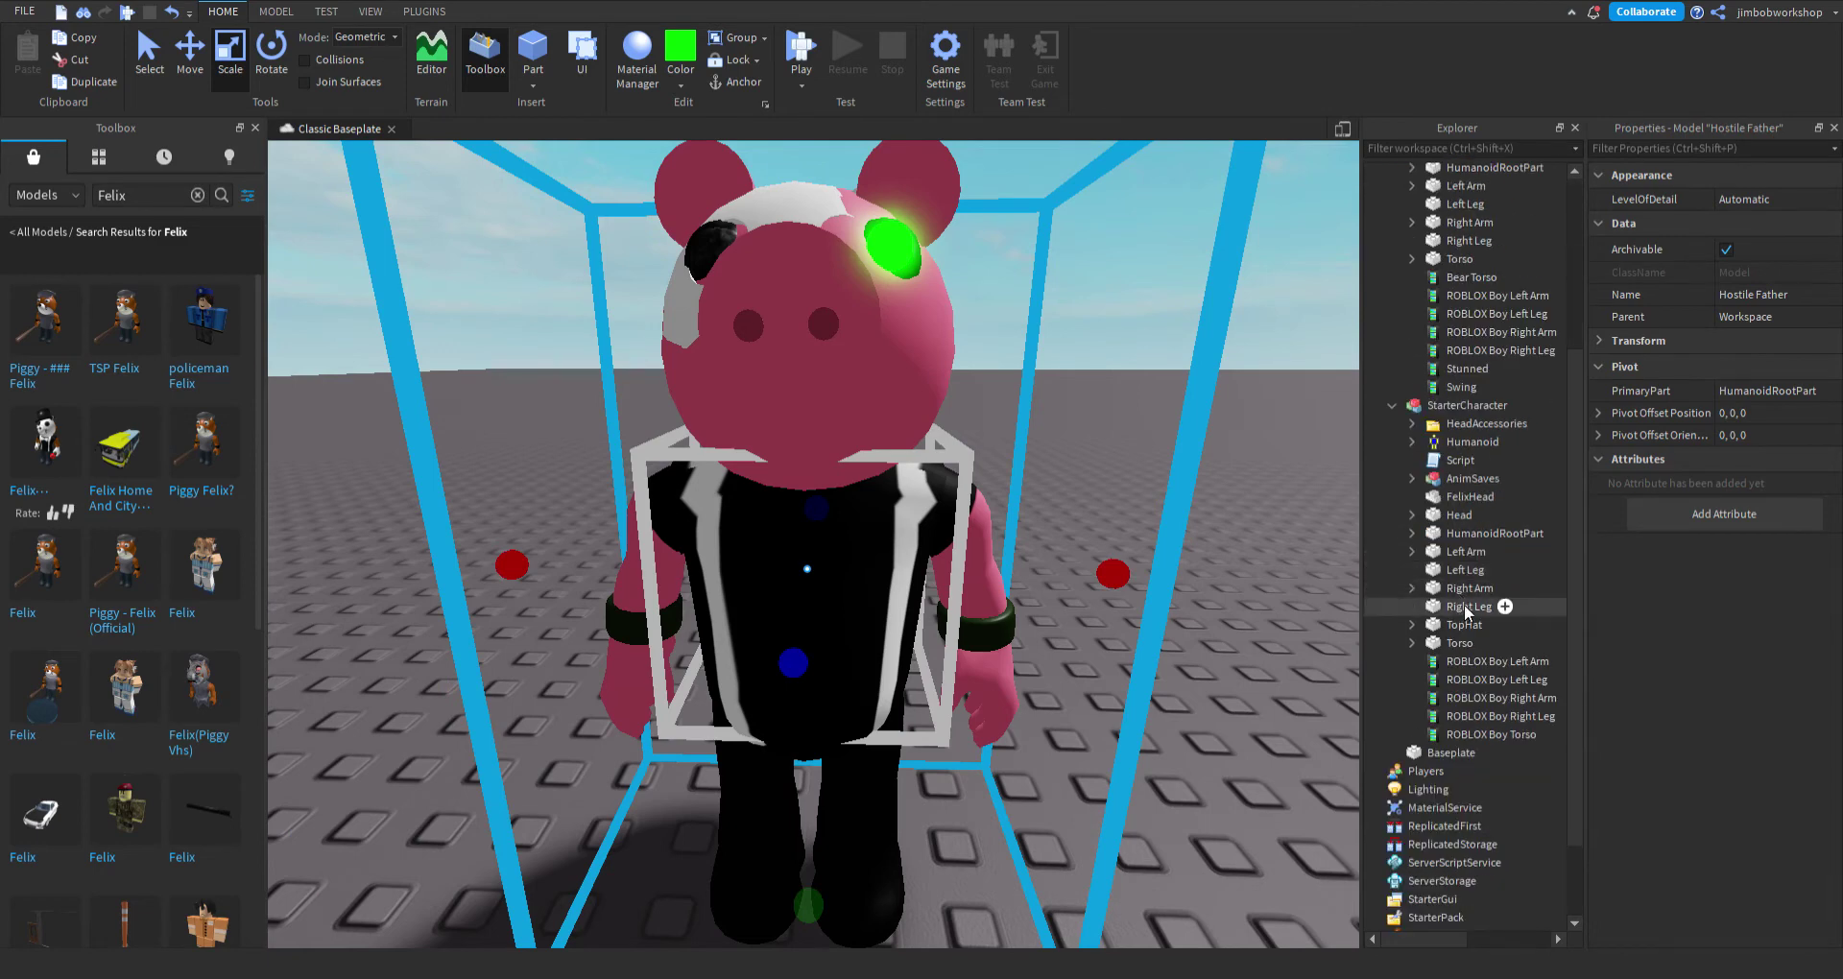
pyautogui.scroll(1, 1450, 336)
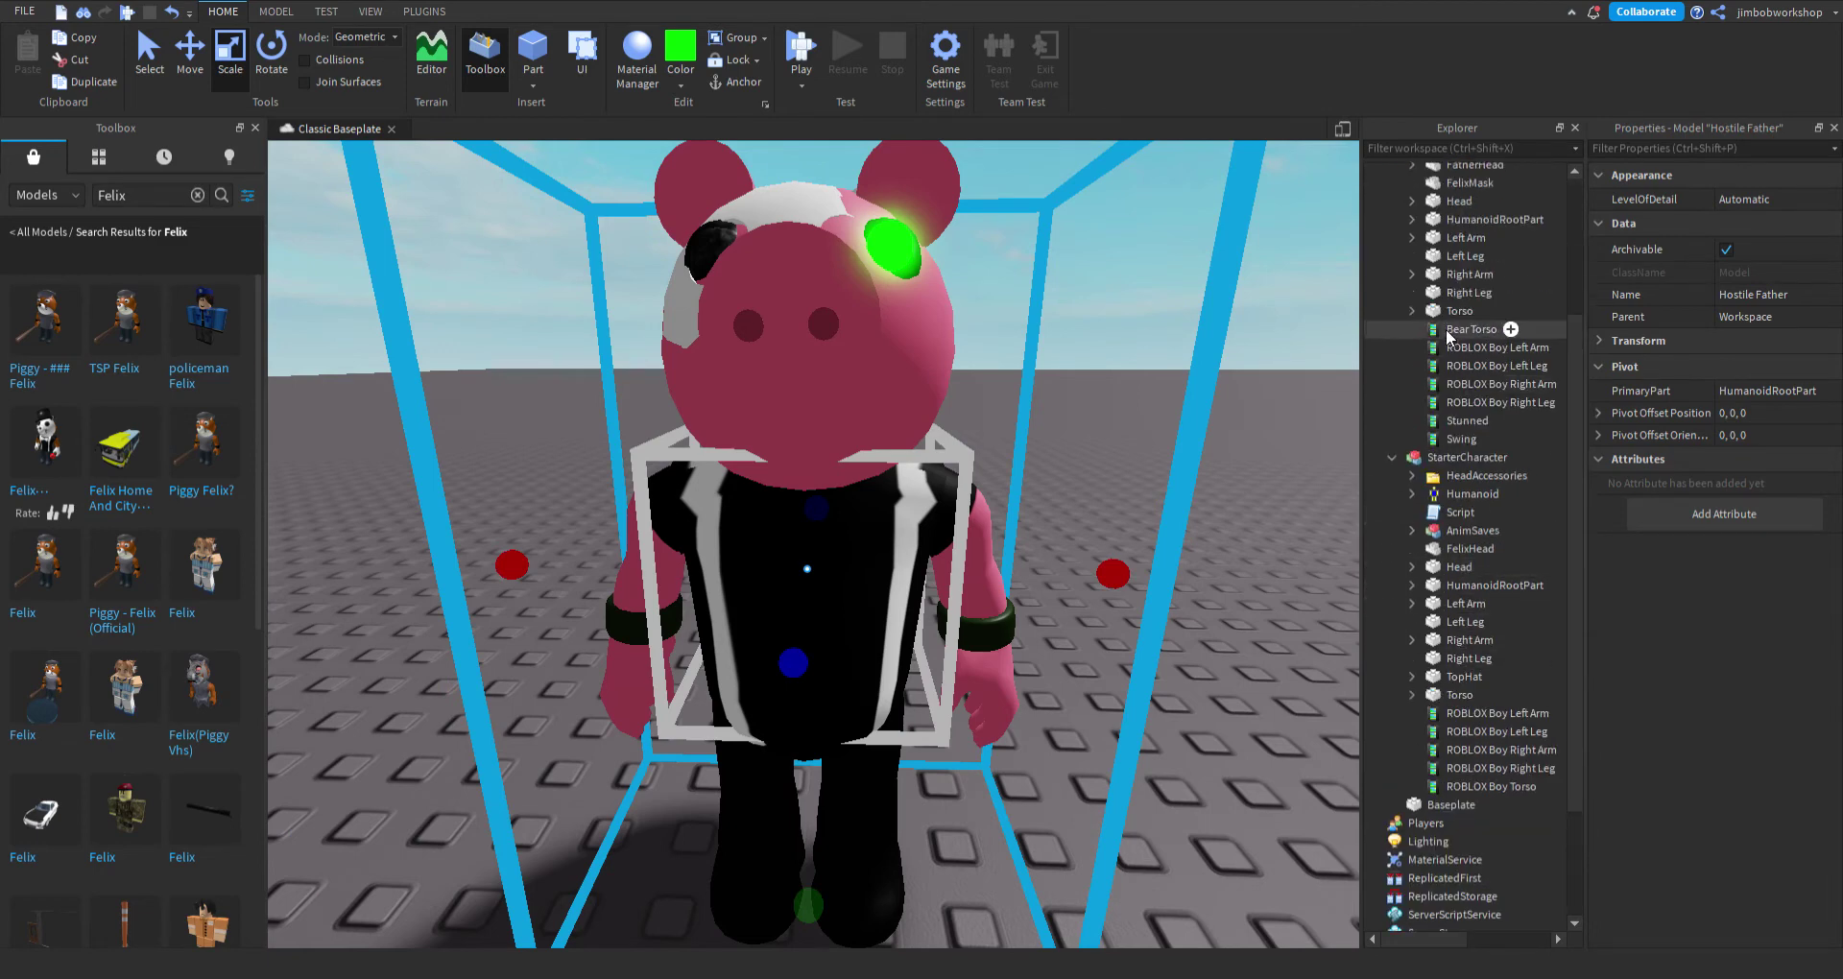
pyautogui.click(1412, 238)
pyautogui.click(1490, 256)
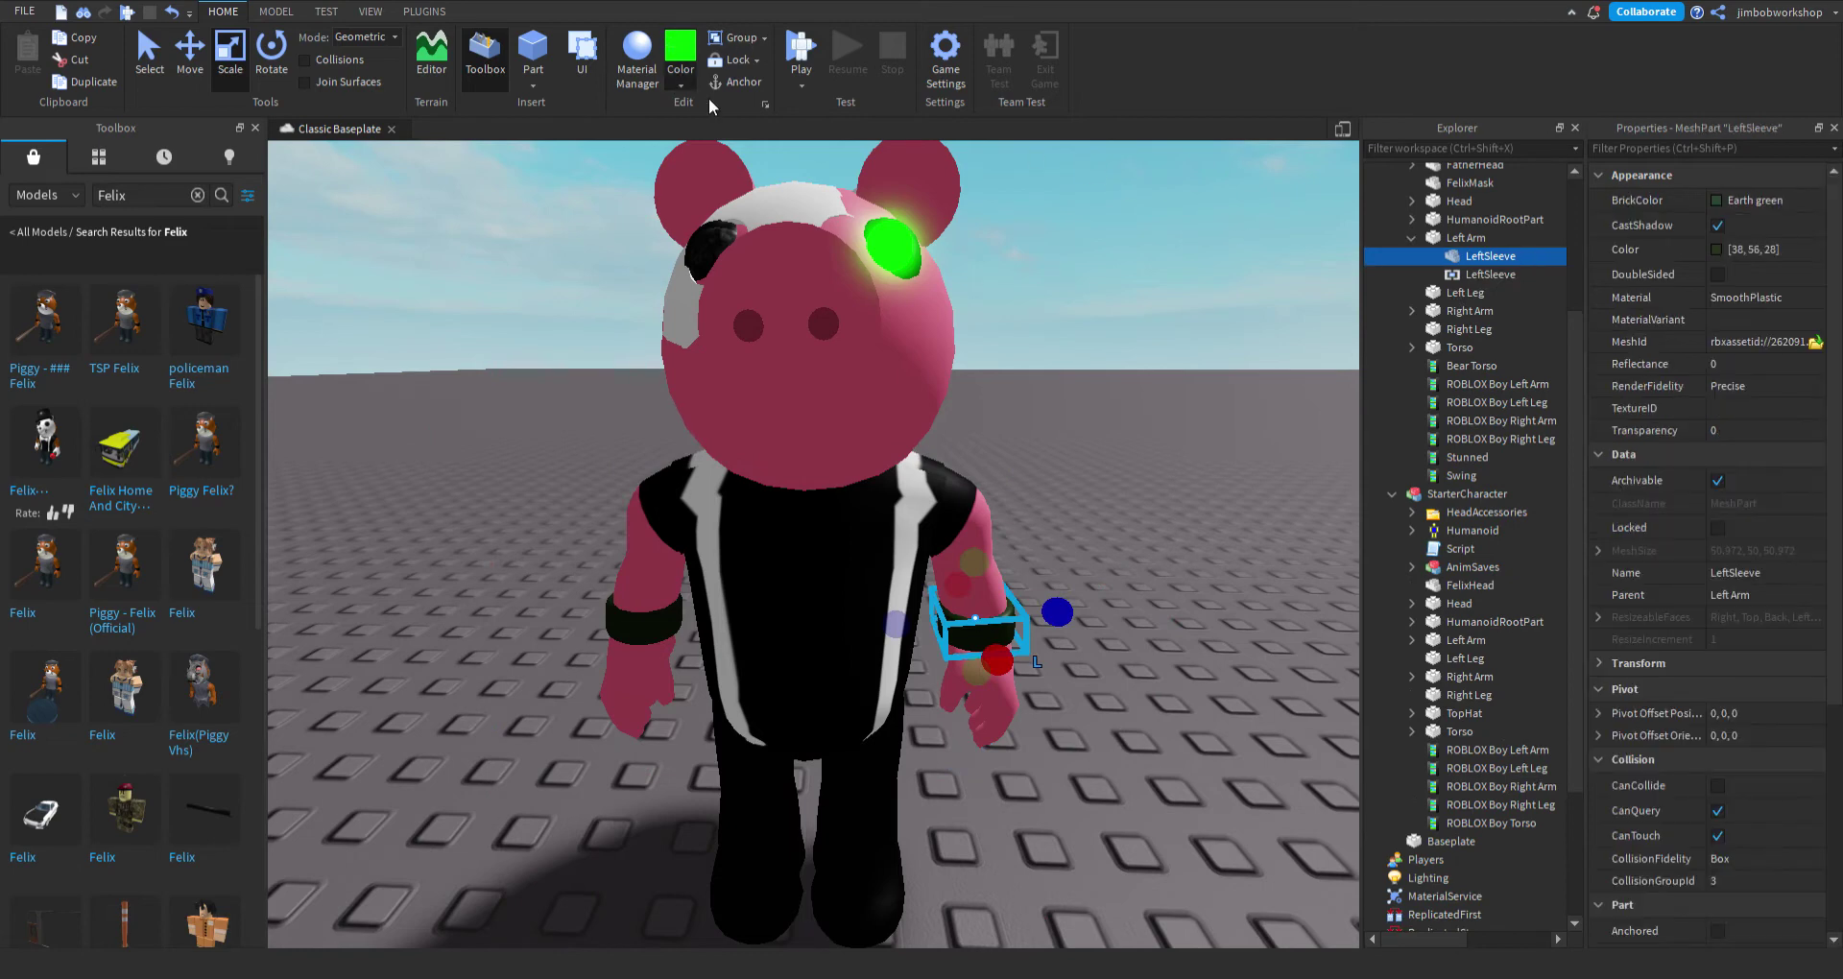
pyautogui.click(930, 317)
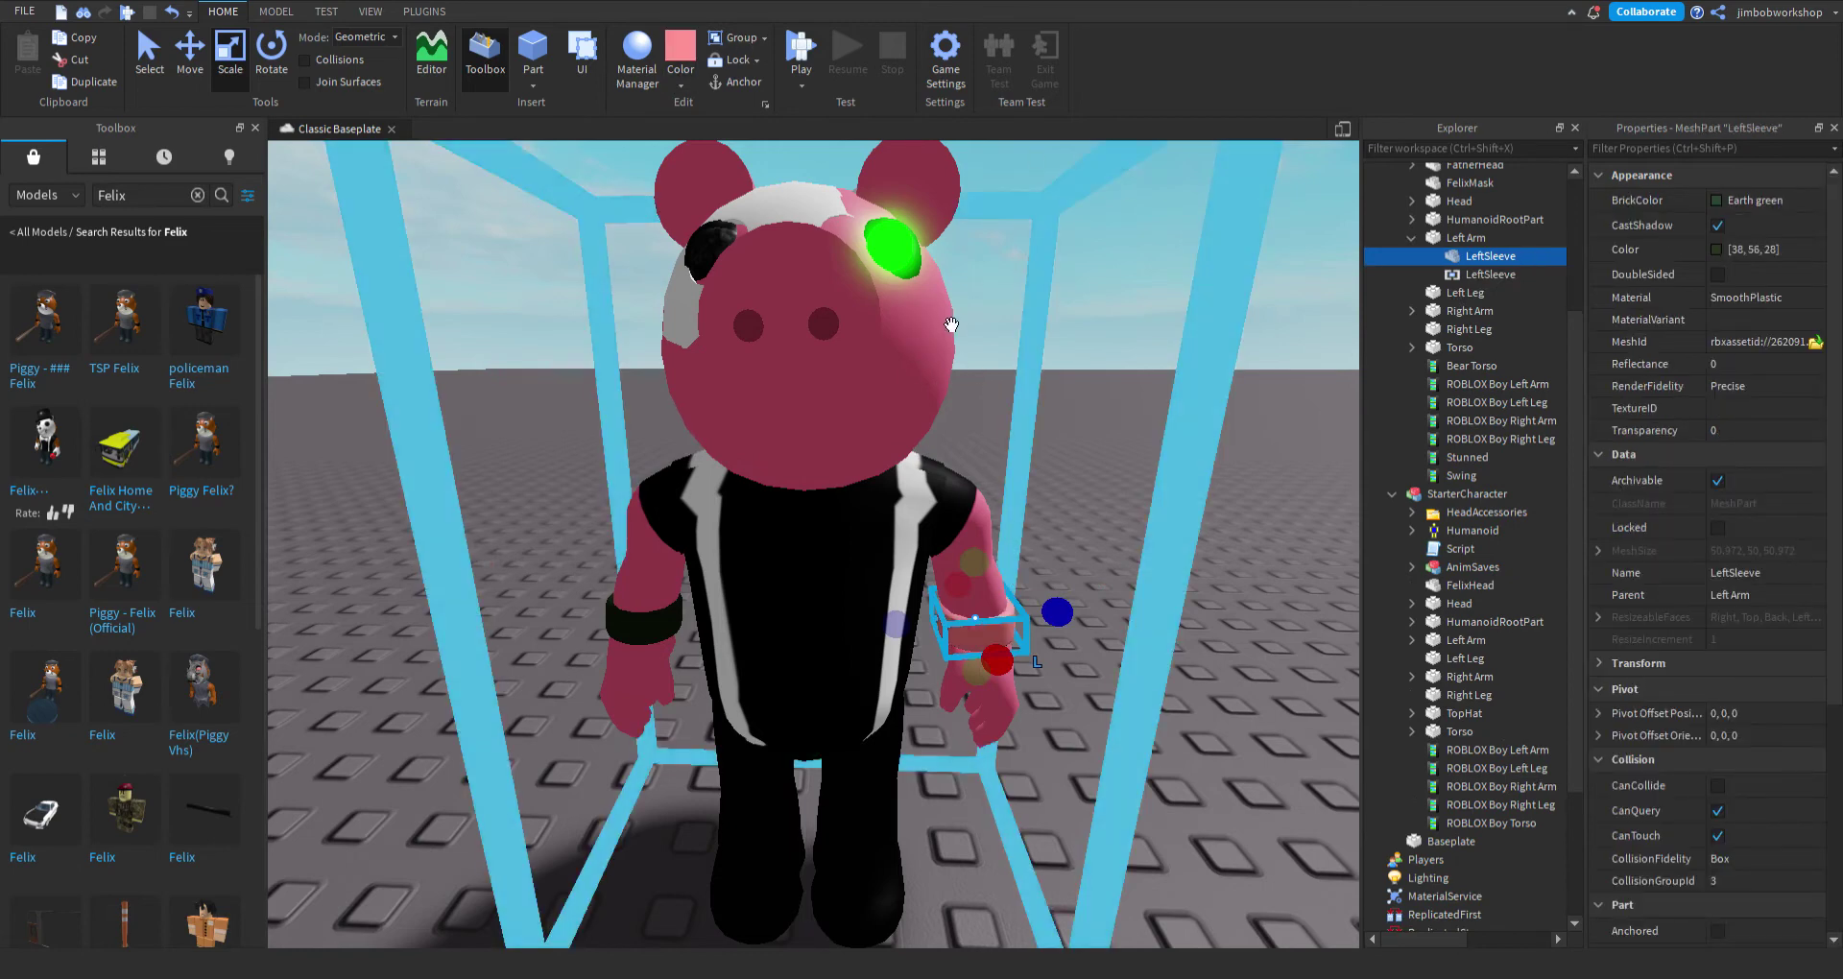
pyautogui.scroll(4, 1093, 453)
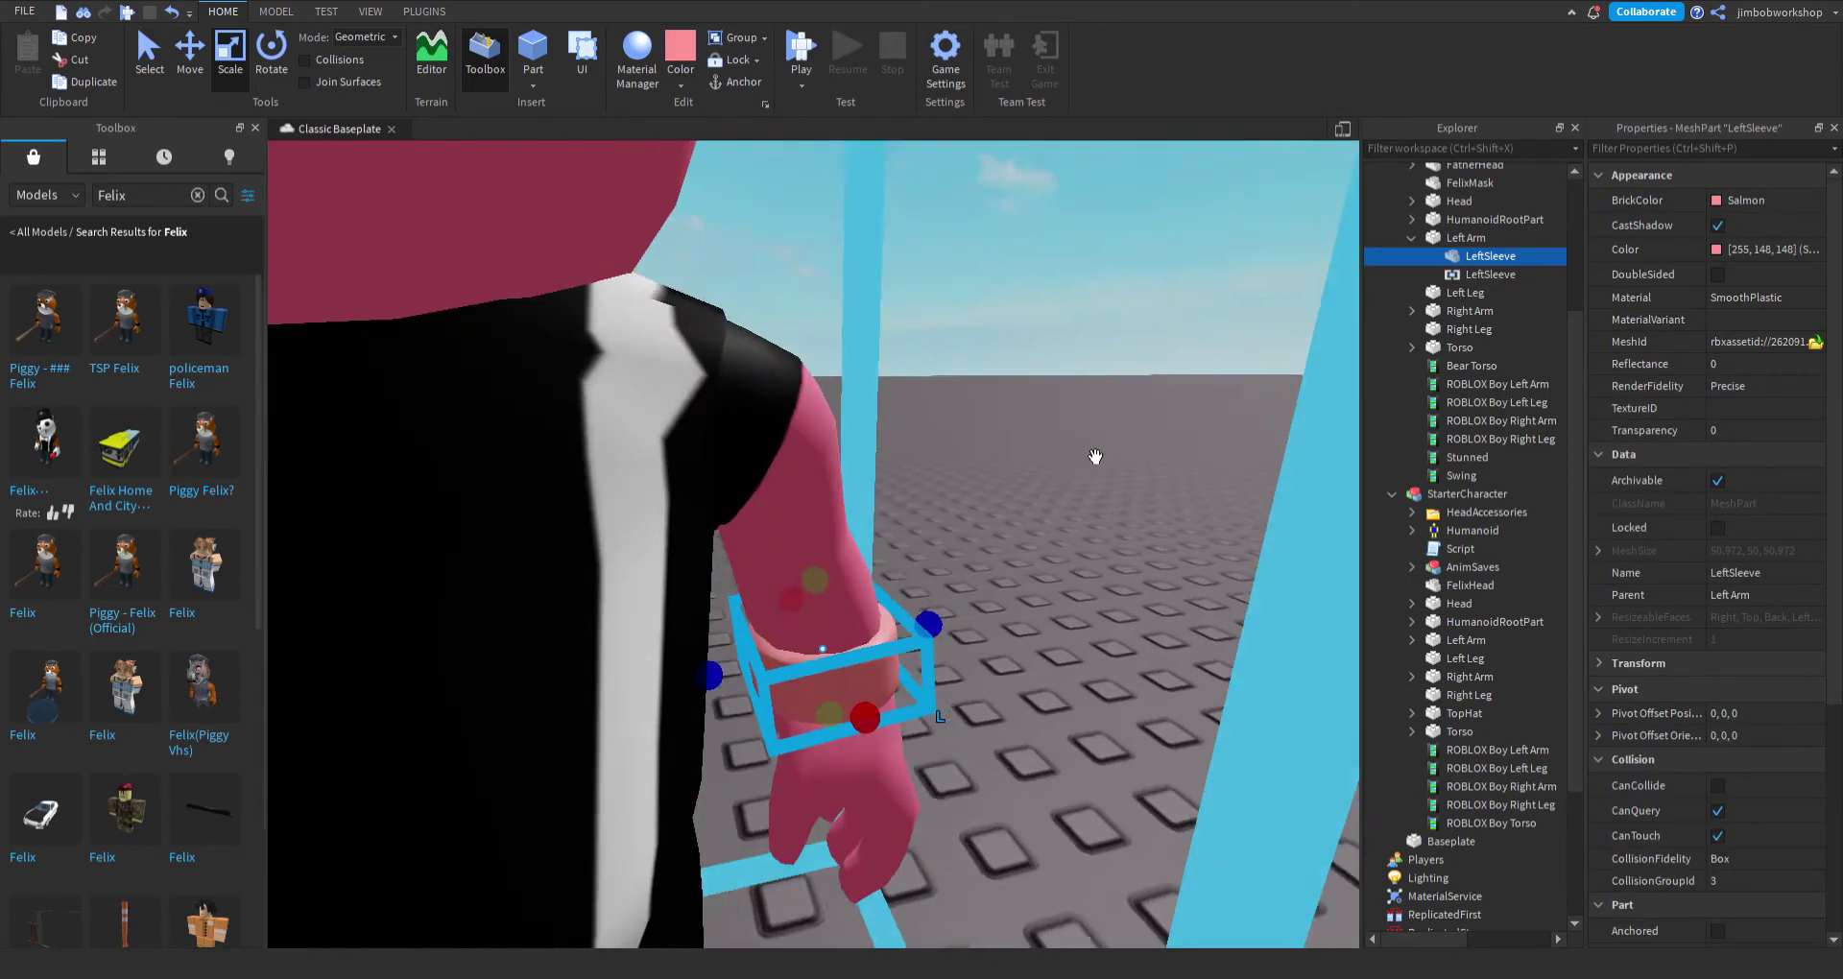
pyautogui.moveTo(1096, 456); pyautogui.dragTo(1099, 464, button='right')
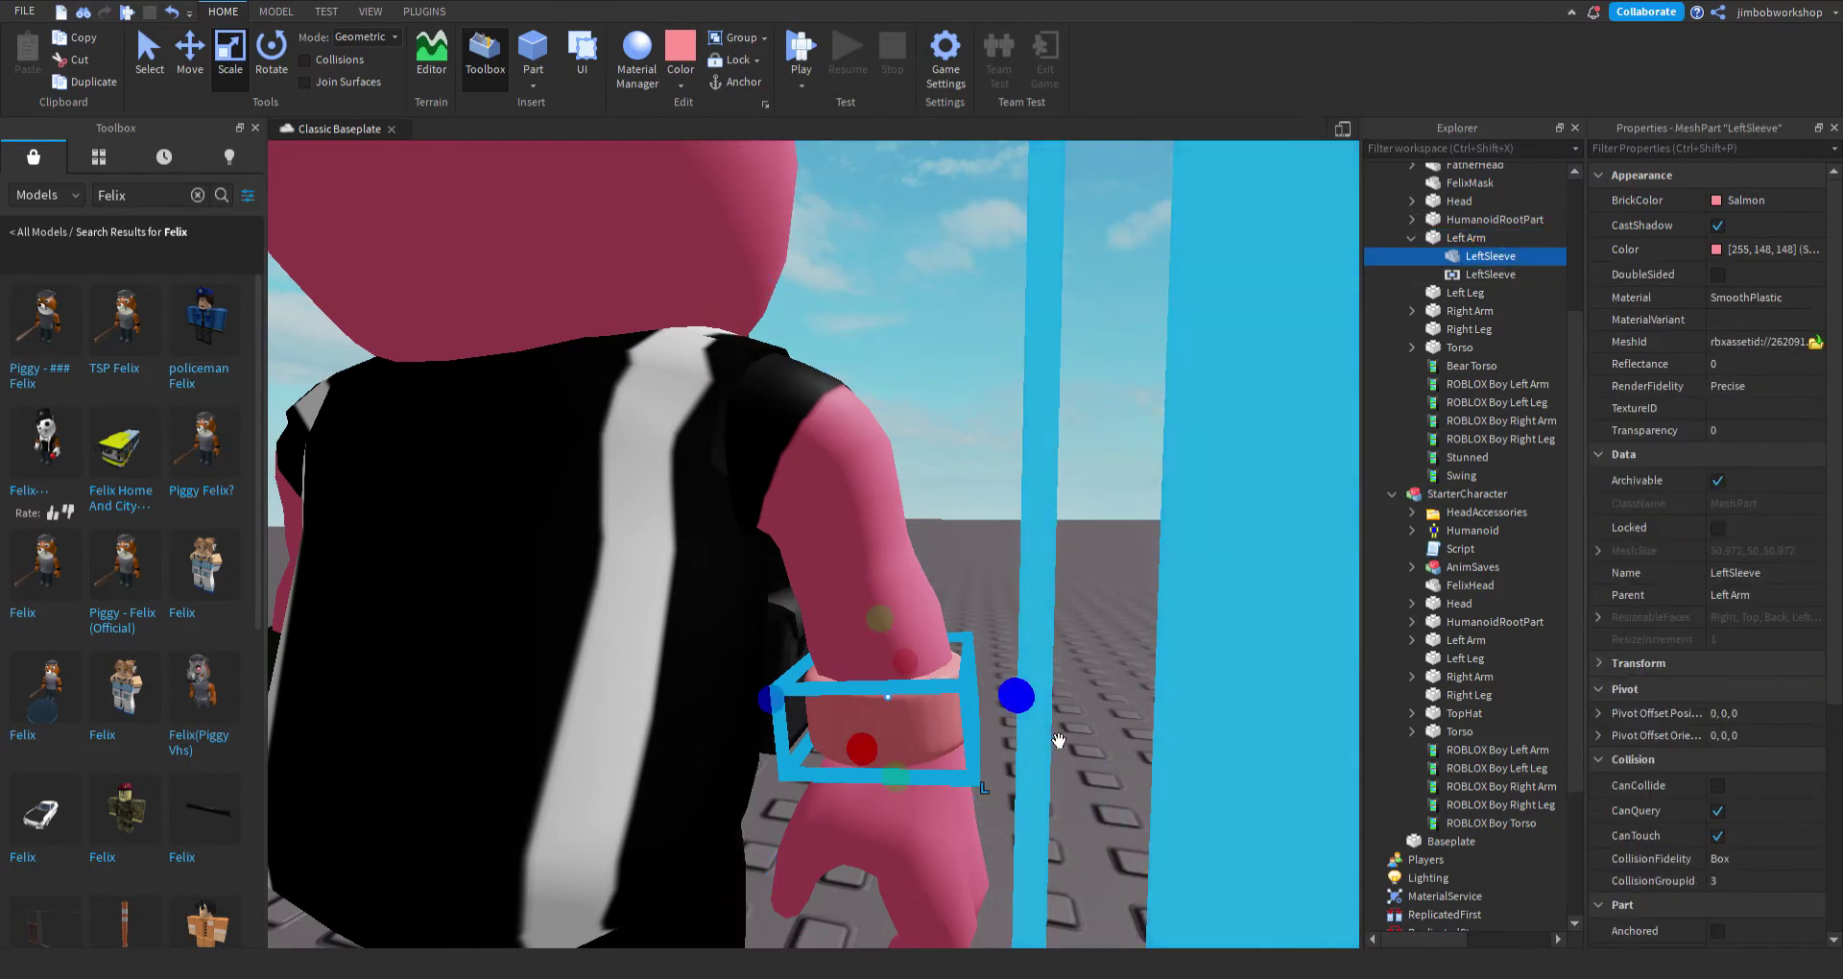
pyautogui.moveTo(1029, 714); pyautogui.dragTo(1028, 713)
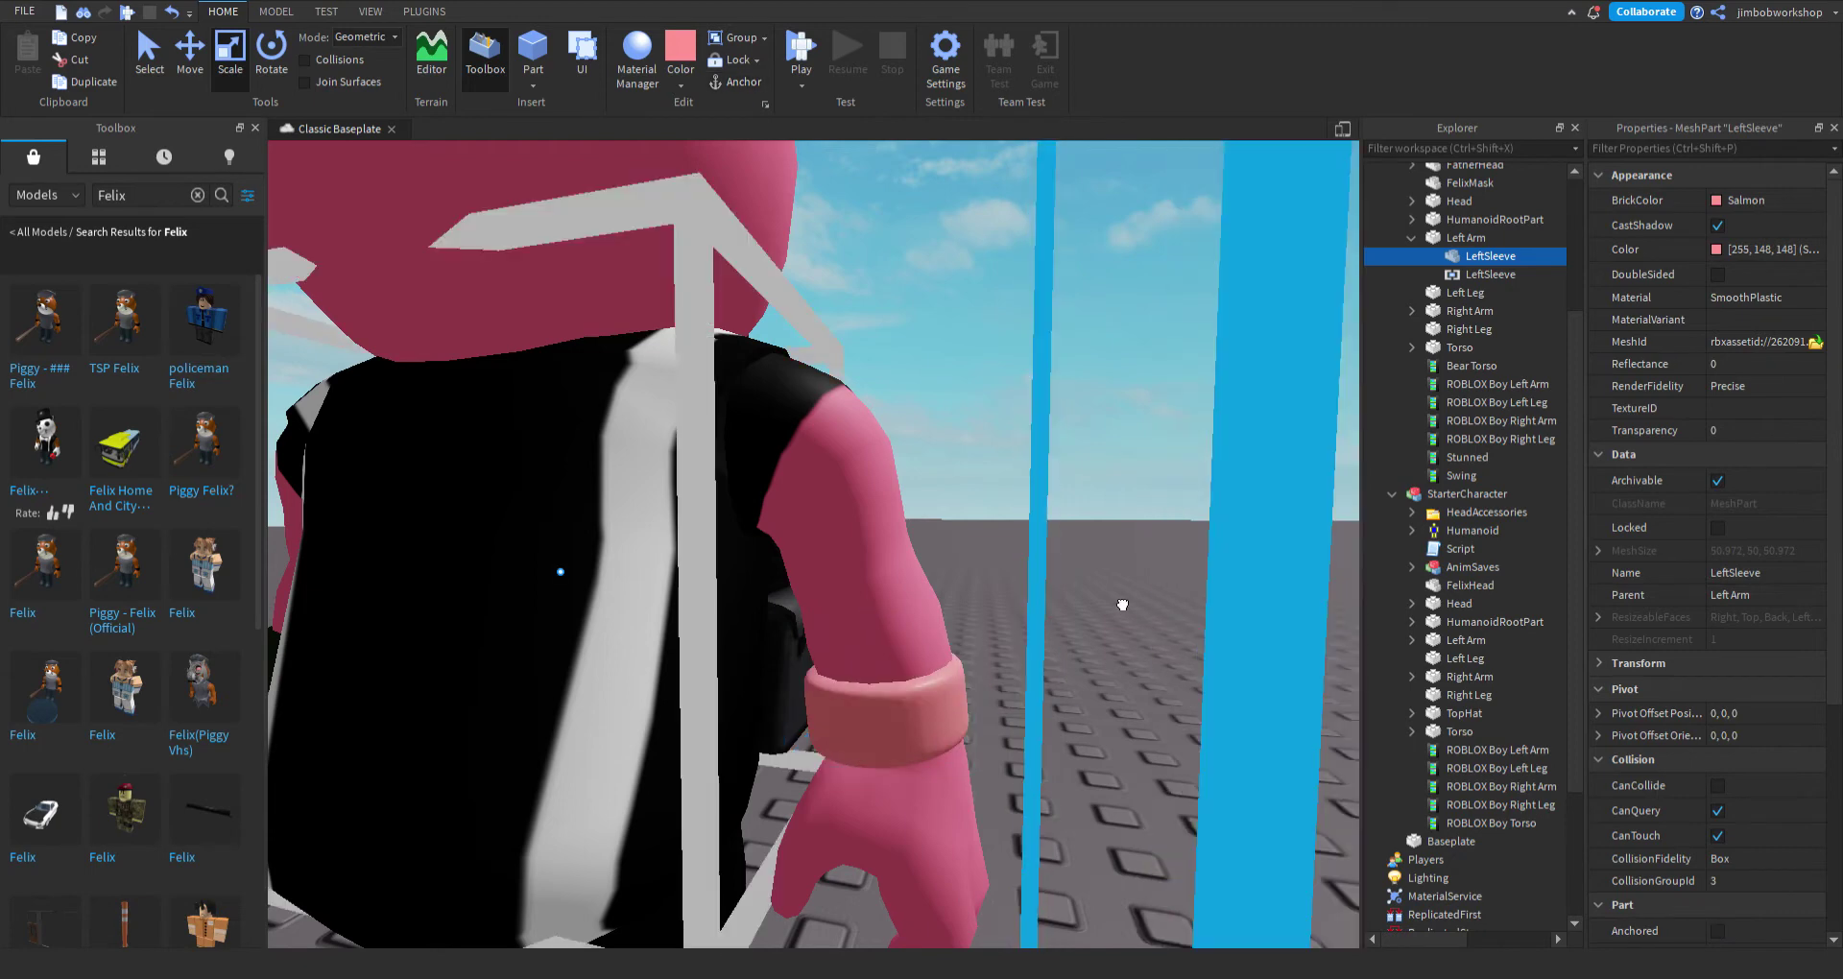
pyautogui.click(1145, 613)
pyautogui.press('f')
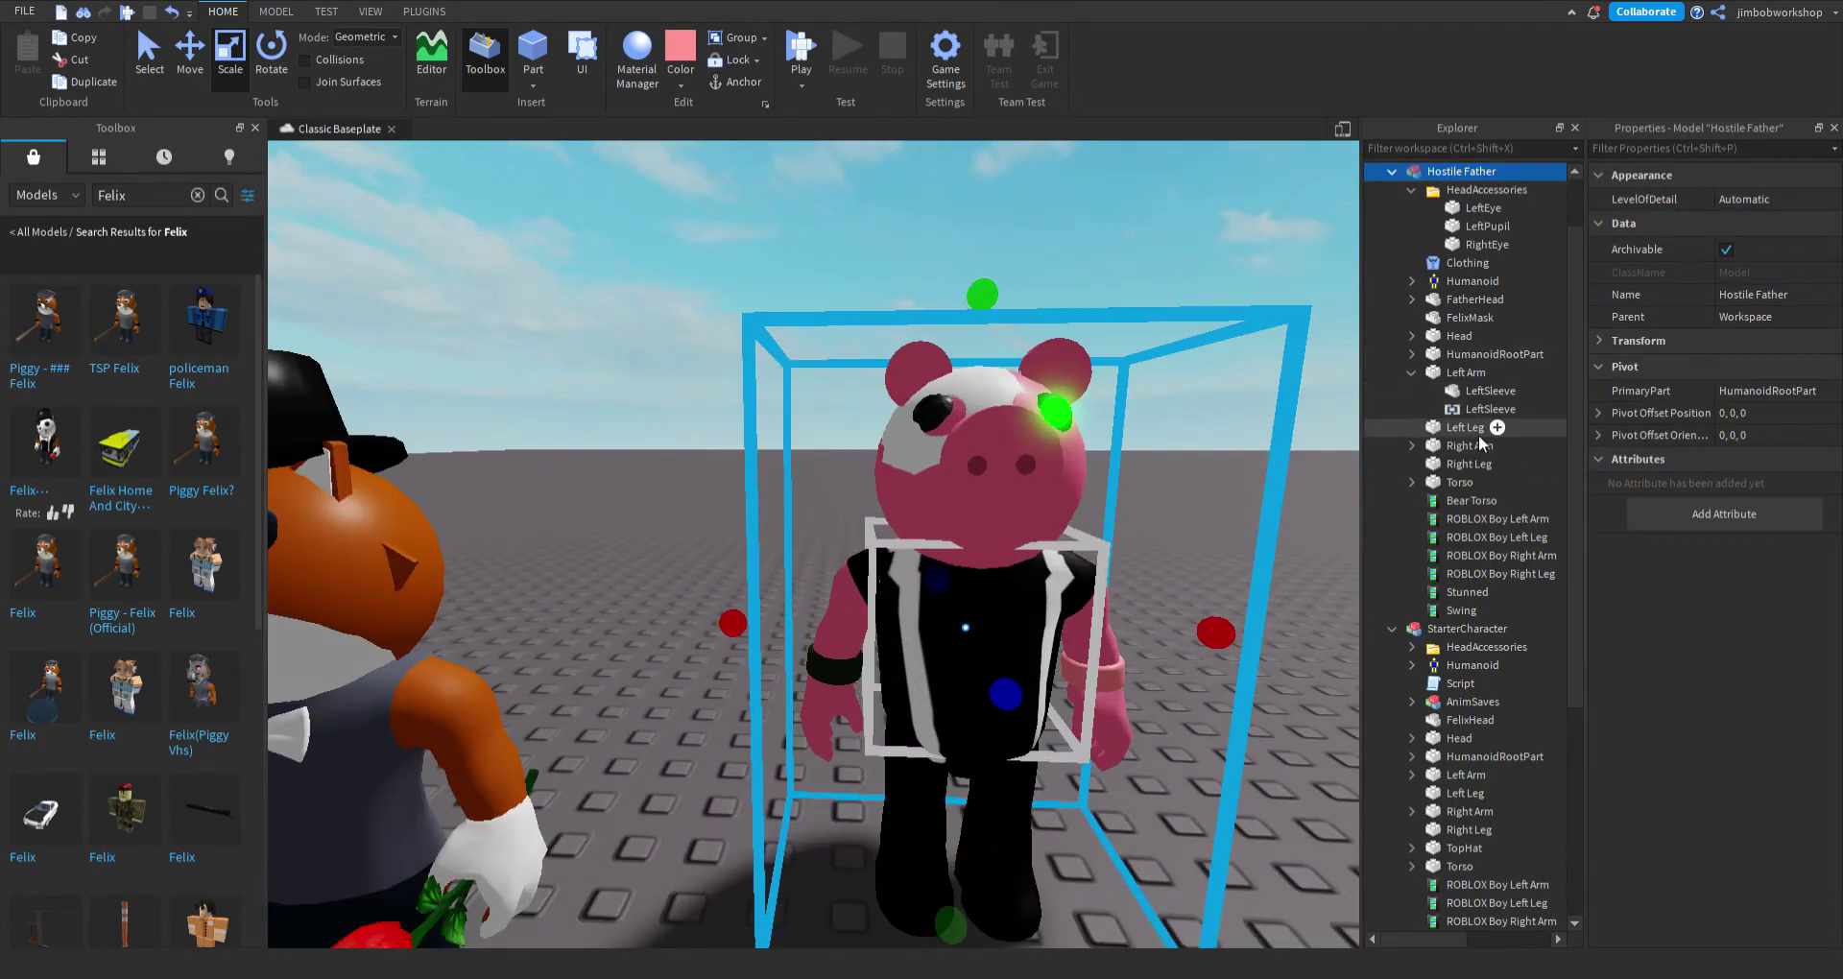
# Recolour the RightSleeve mesh on the Hostile Father's Right Arm to Salmon.
pyautogui.click(1476, 429)
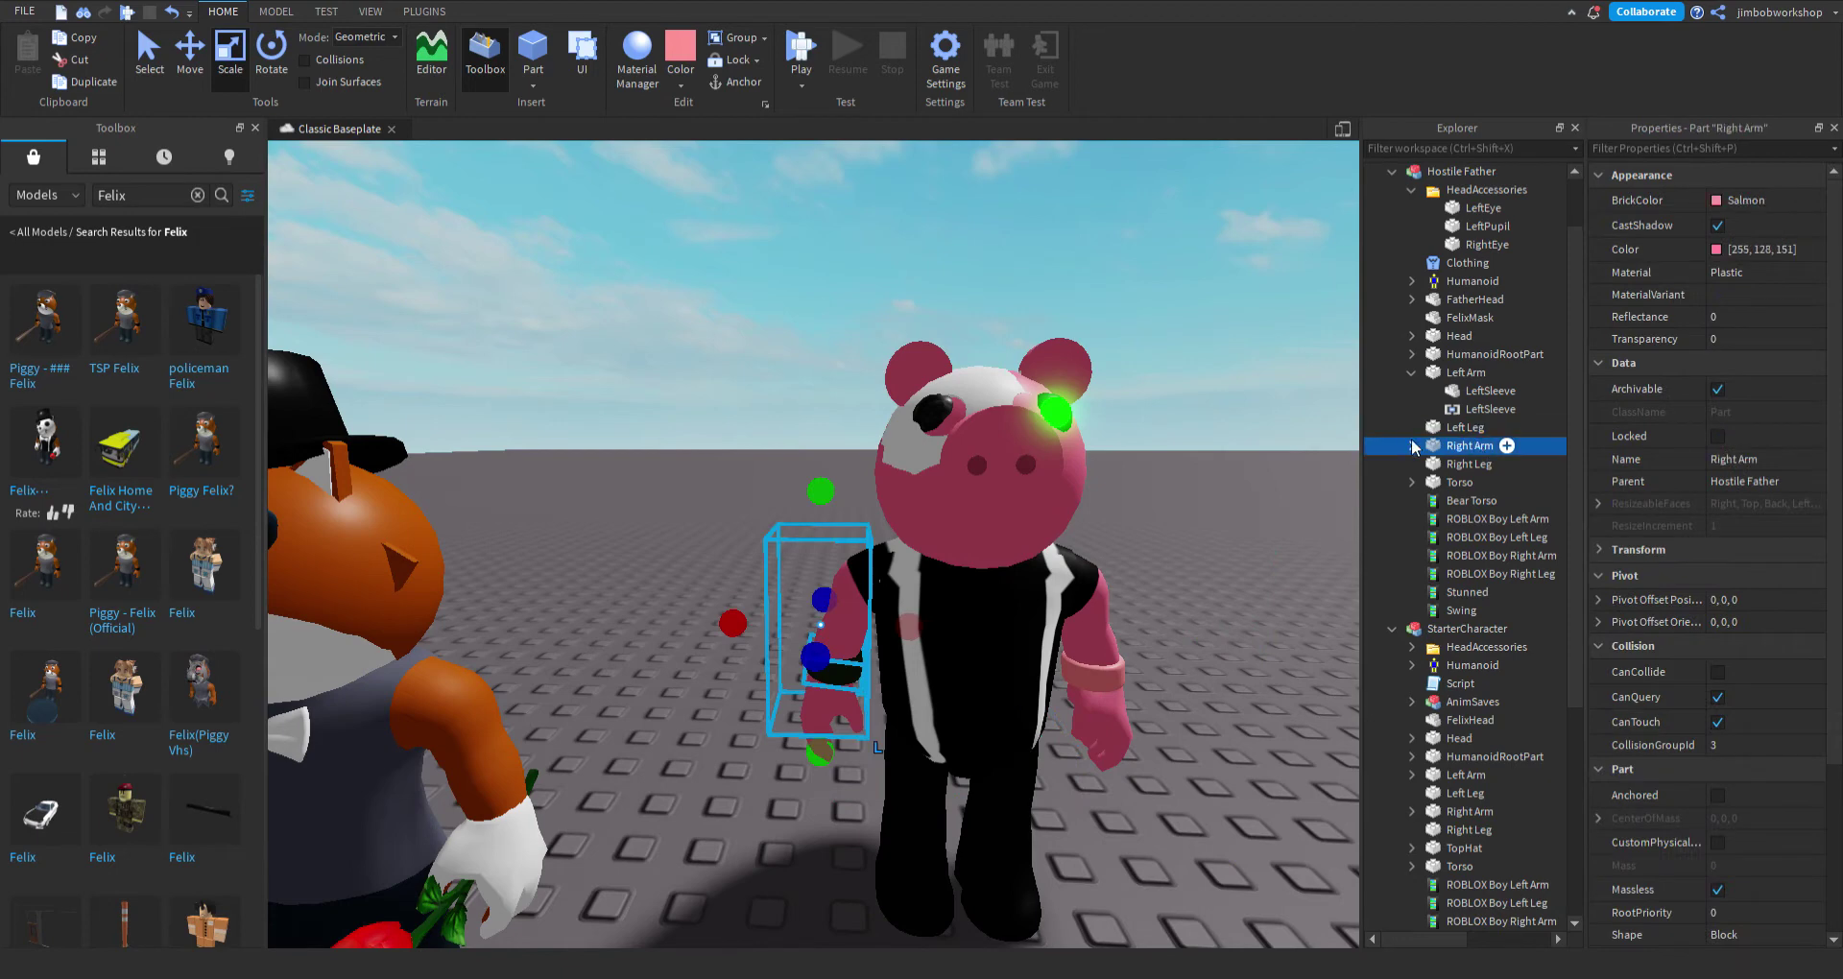
pyautogui.click(1412, 445)
pyautogui.click(1474, 465)
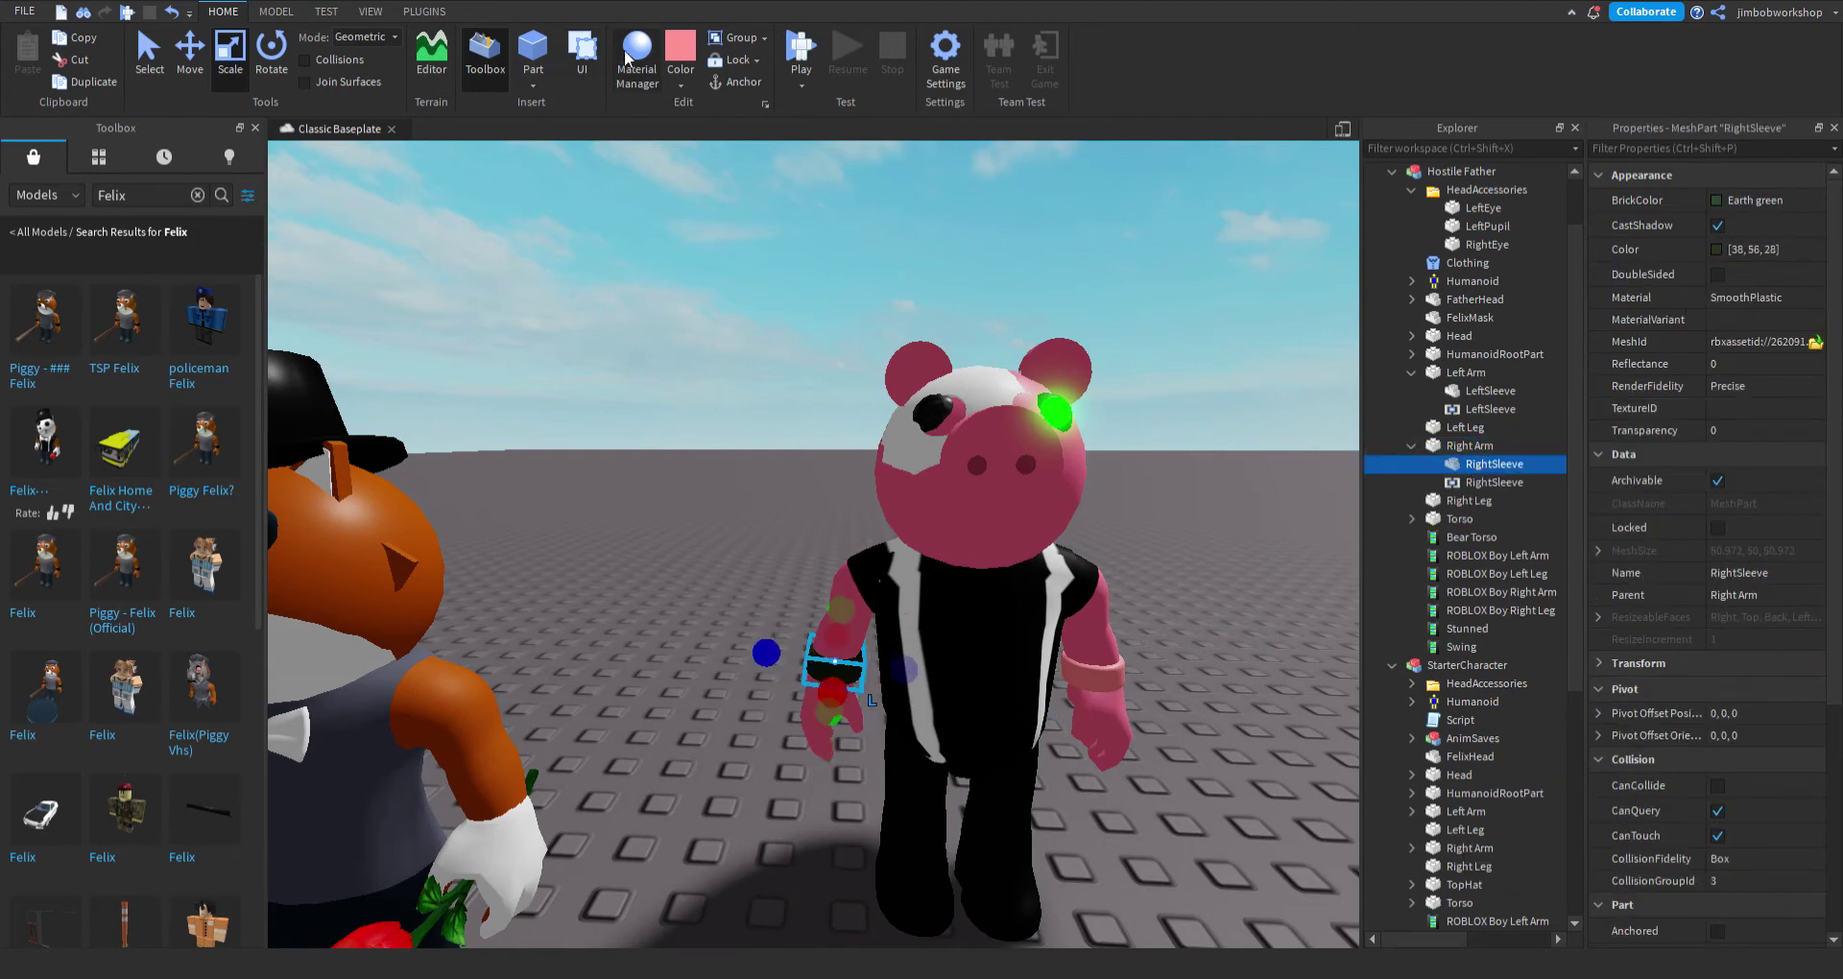
pyautogui.click(692, 54)
pyautogui.scroll(-5, 843, 402)
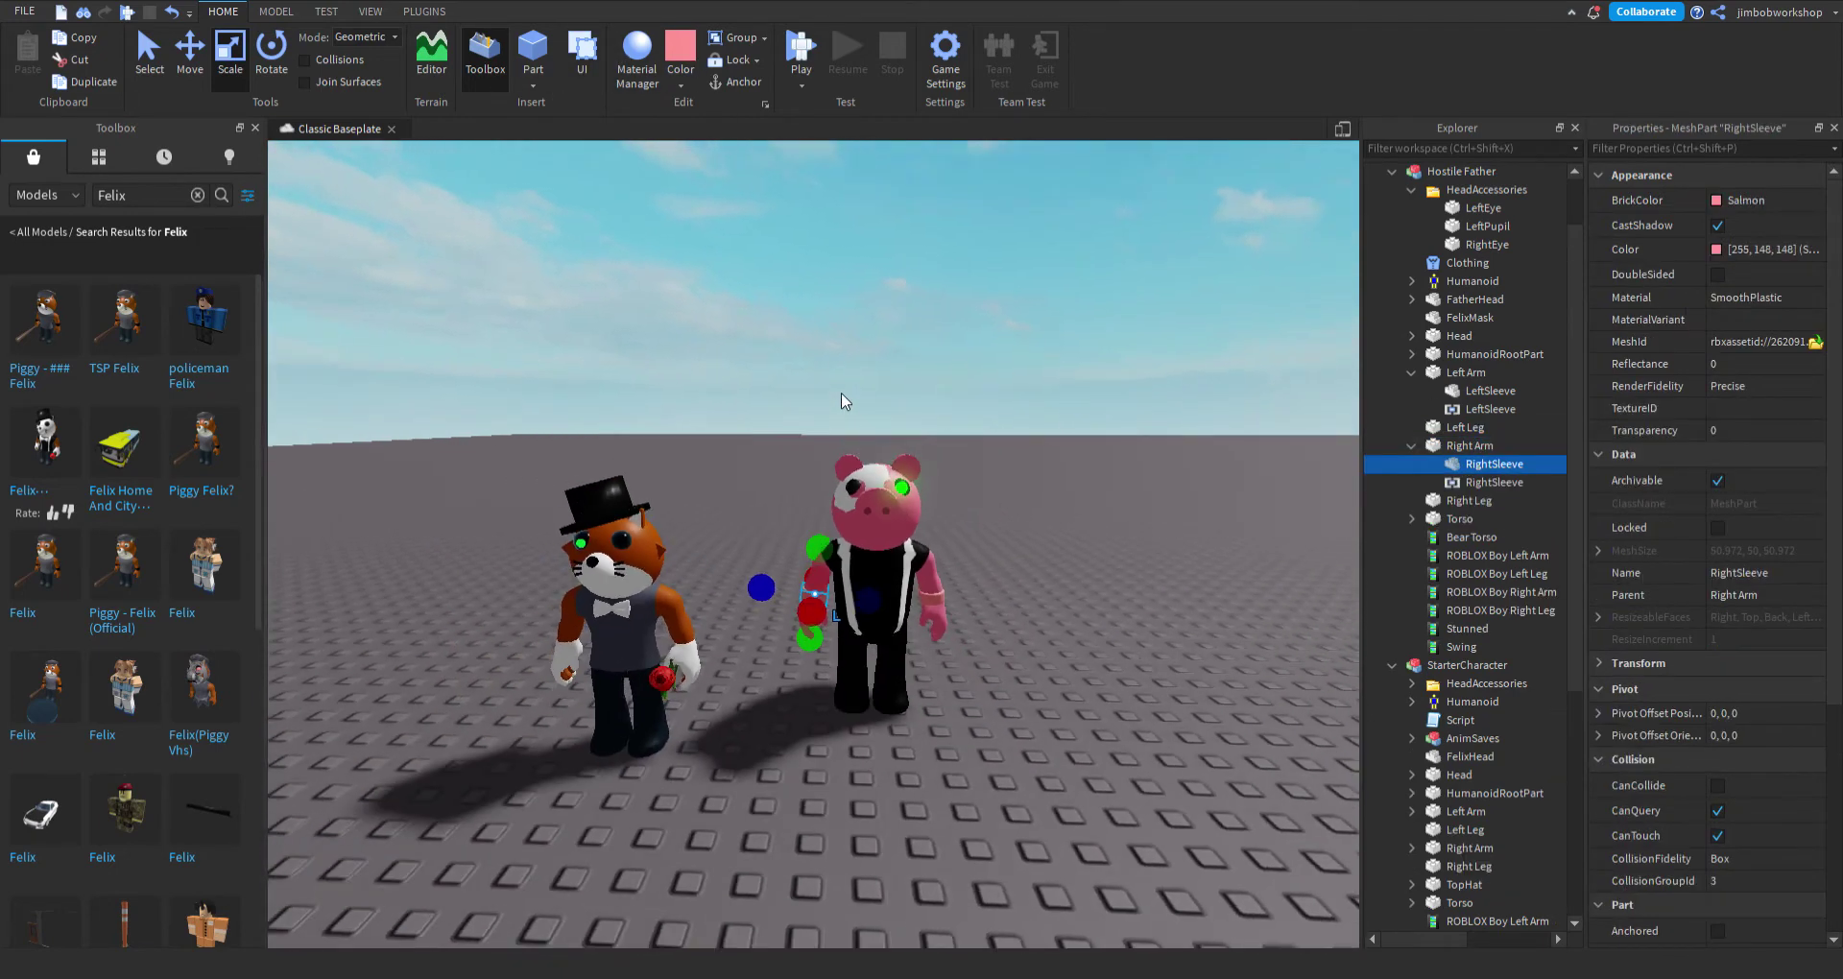
# Shift StarterCharacter closer to the Hostile Father and reparent its TopHat to Workspace.
pyautogui.moveTo(842, 395); pyautogui.dragTo(842, 452, button='right')
pyautogui.moveTo(664, 720); pyautogui.dragTo(802, 730)
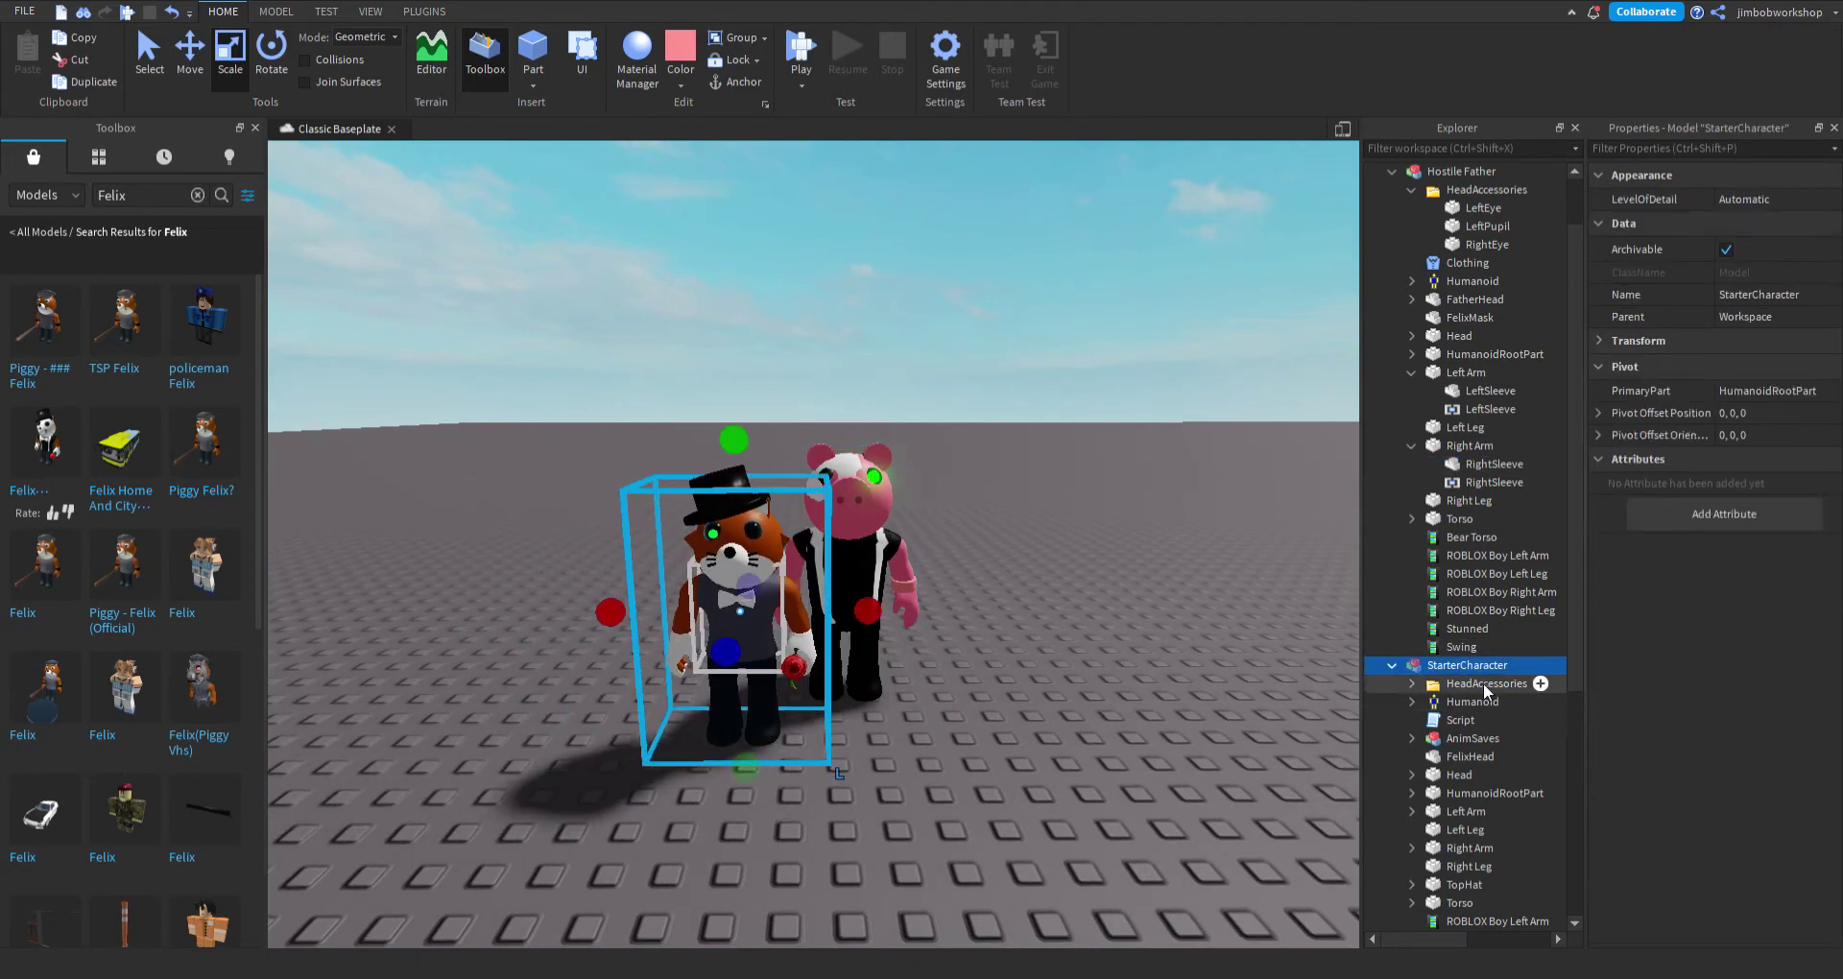
pyautogui.click(1411, 683)
pyautogui.scroll(-1, 1468, 789)
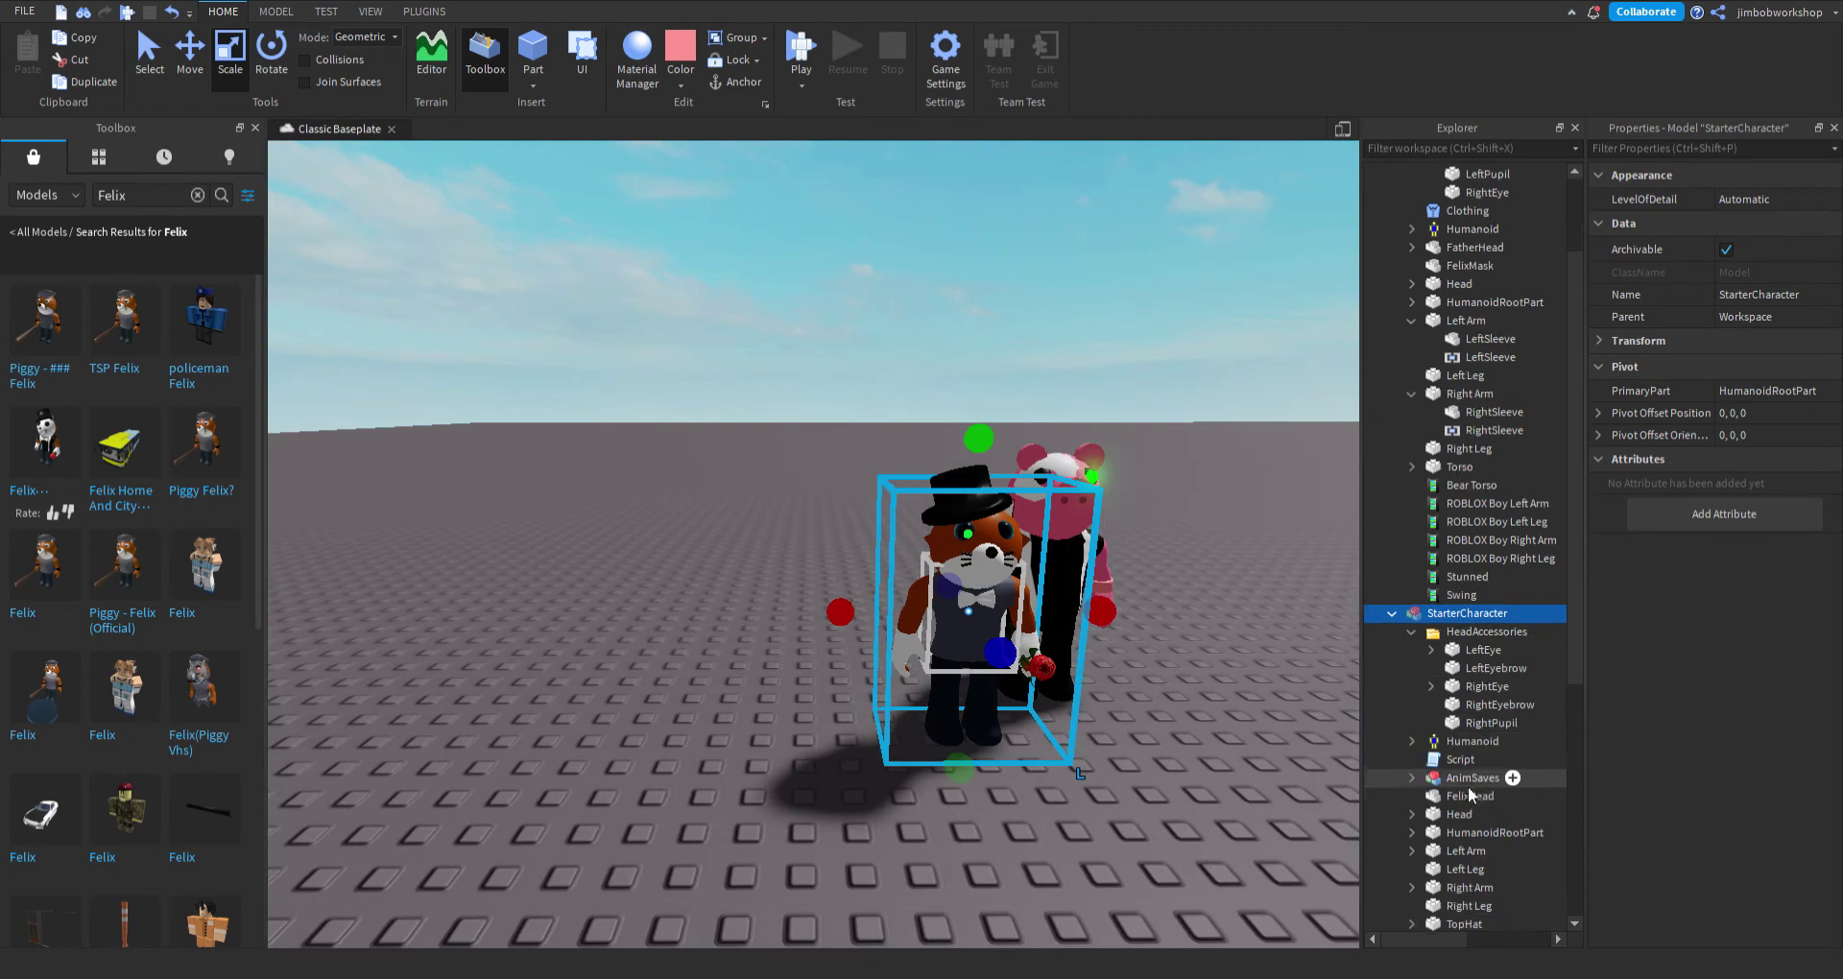
pyautogui.scroll(-3, 1466, 787)
pyautogui.moveTo(1467, 770); pyautogui.dragTo(1567, 176)
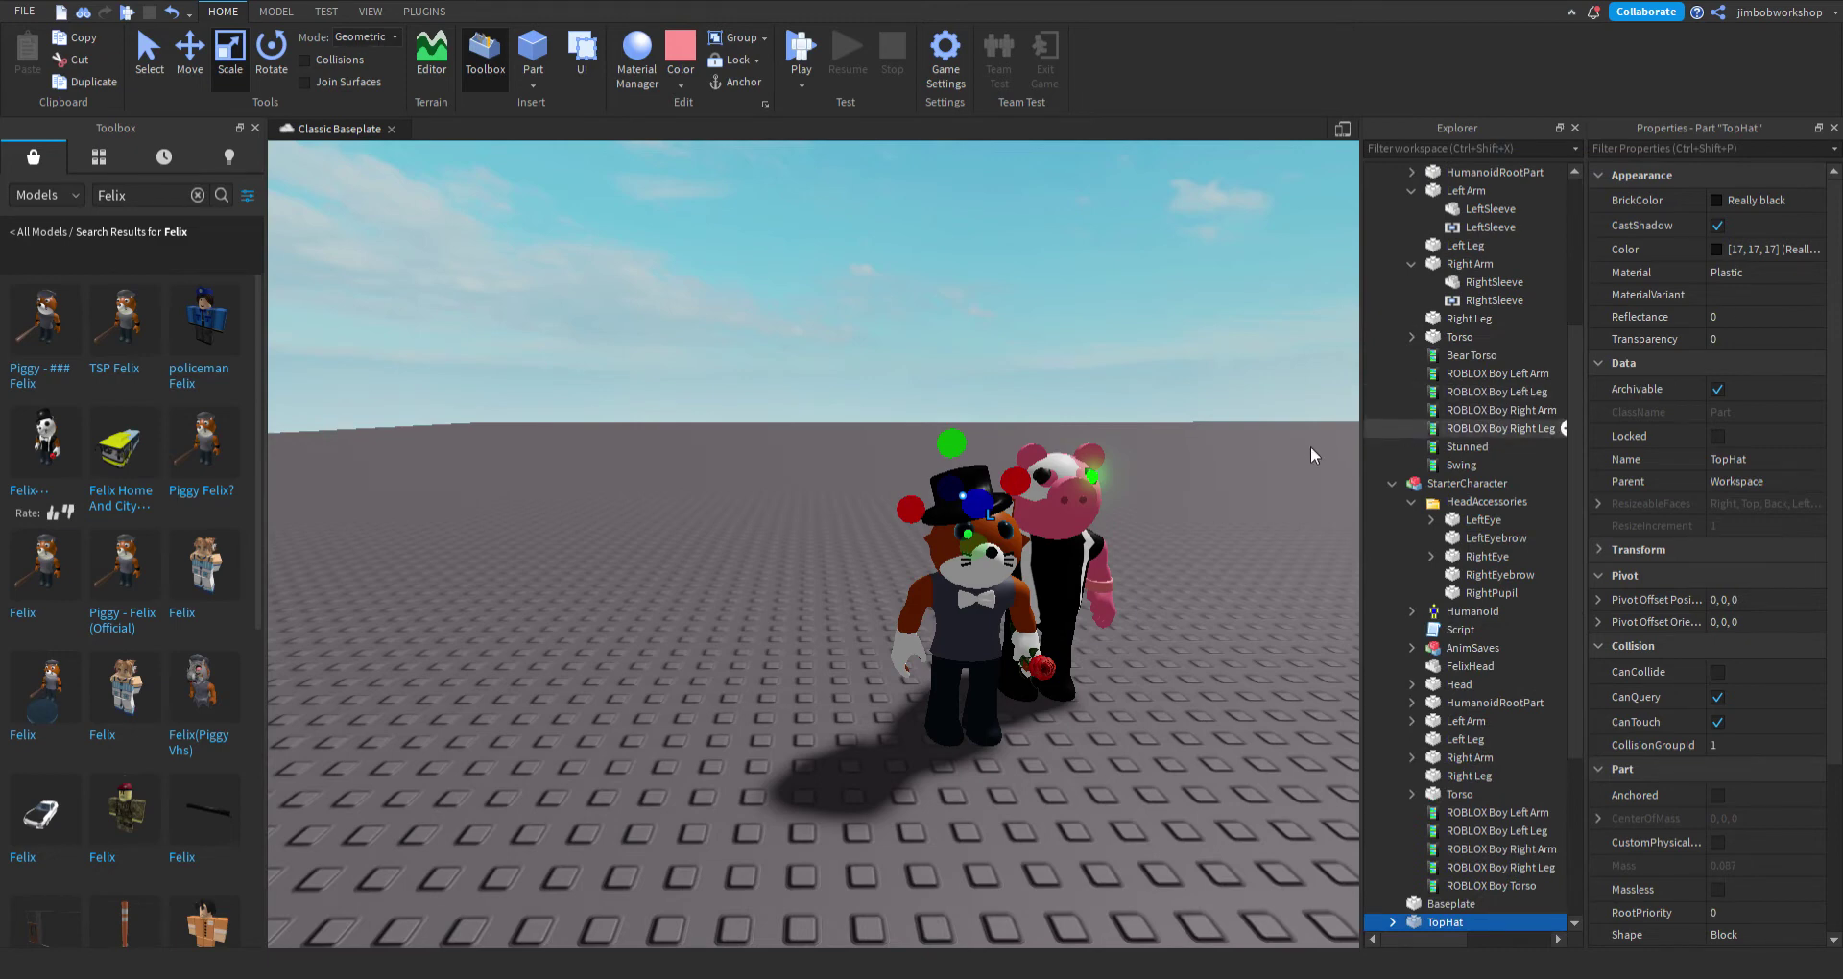
# Rotate the TopHat upright so its tilt is removed.
pyautogui.press('w')
pyautogui.moveTo(1259, 463); pyautogui.dragTo(1200, 451, button='right')
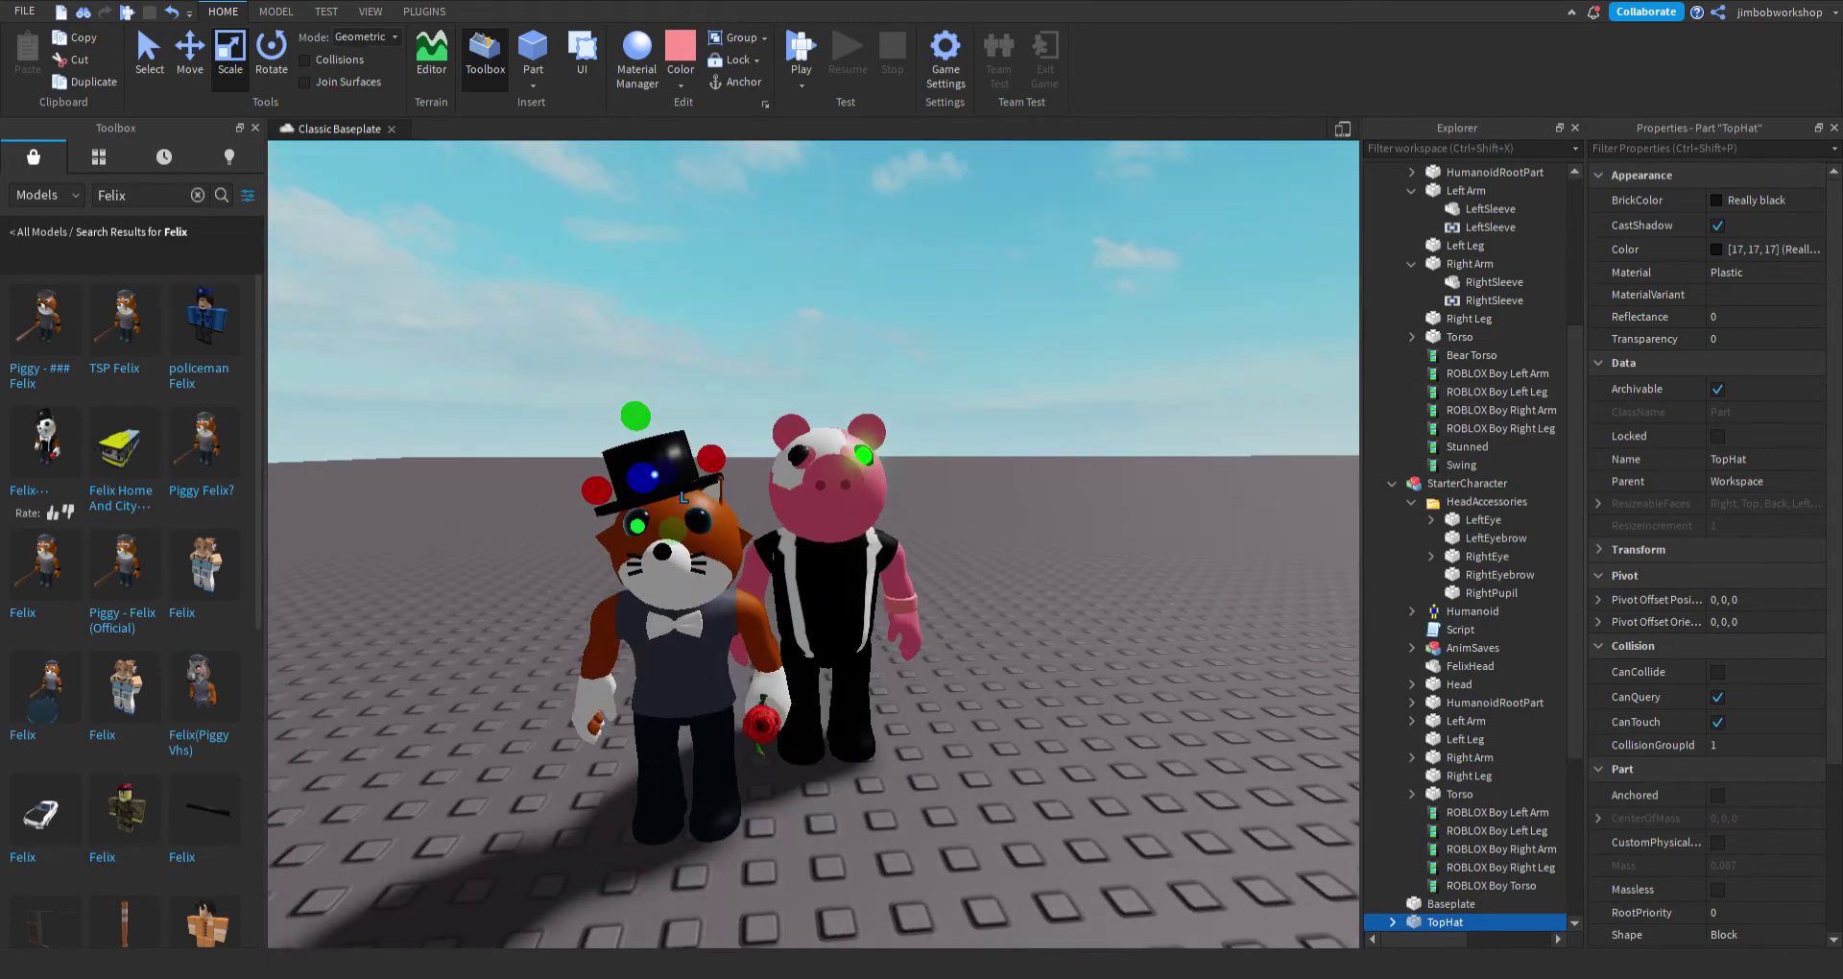
pyautogui.press('a')
pyautogui.click(272, 52)
pyautogui.moveTo(885, 385); pyautogui.dragTo(904, 376)
# Move the TopHat along its axes until it sits centred on top of the Hostile Father's head.
pyautogui.click(190, 52)
pyautogui.moveTo(805, 471); pyautogui.dragTo(1135, 516)
pyautogui.moveTo(1201, 522)
pyautogui.mouseDown(button='right')
pyautogui.moveTo(1162, 517)
pyautogui.moveTo(1187, 533)
pyautogui.mouseUp(button='right')
pyautogui.moveTo(992, 386); pyautogui.dragTo(784, 390)
pyautogui.moveTo(884, 256); pyautogui.dragTo(893, 170)
pyautogui.moveTo(914, 317); pyautogui.dragTo(946, 413, button='right')
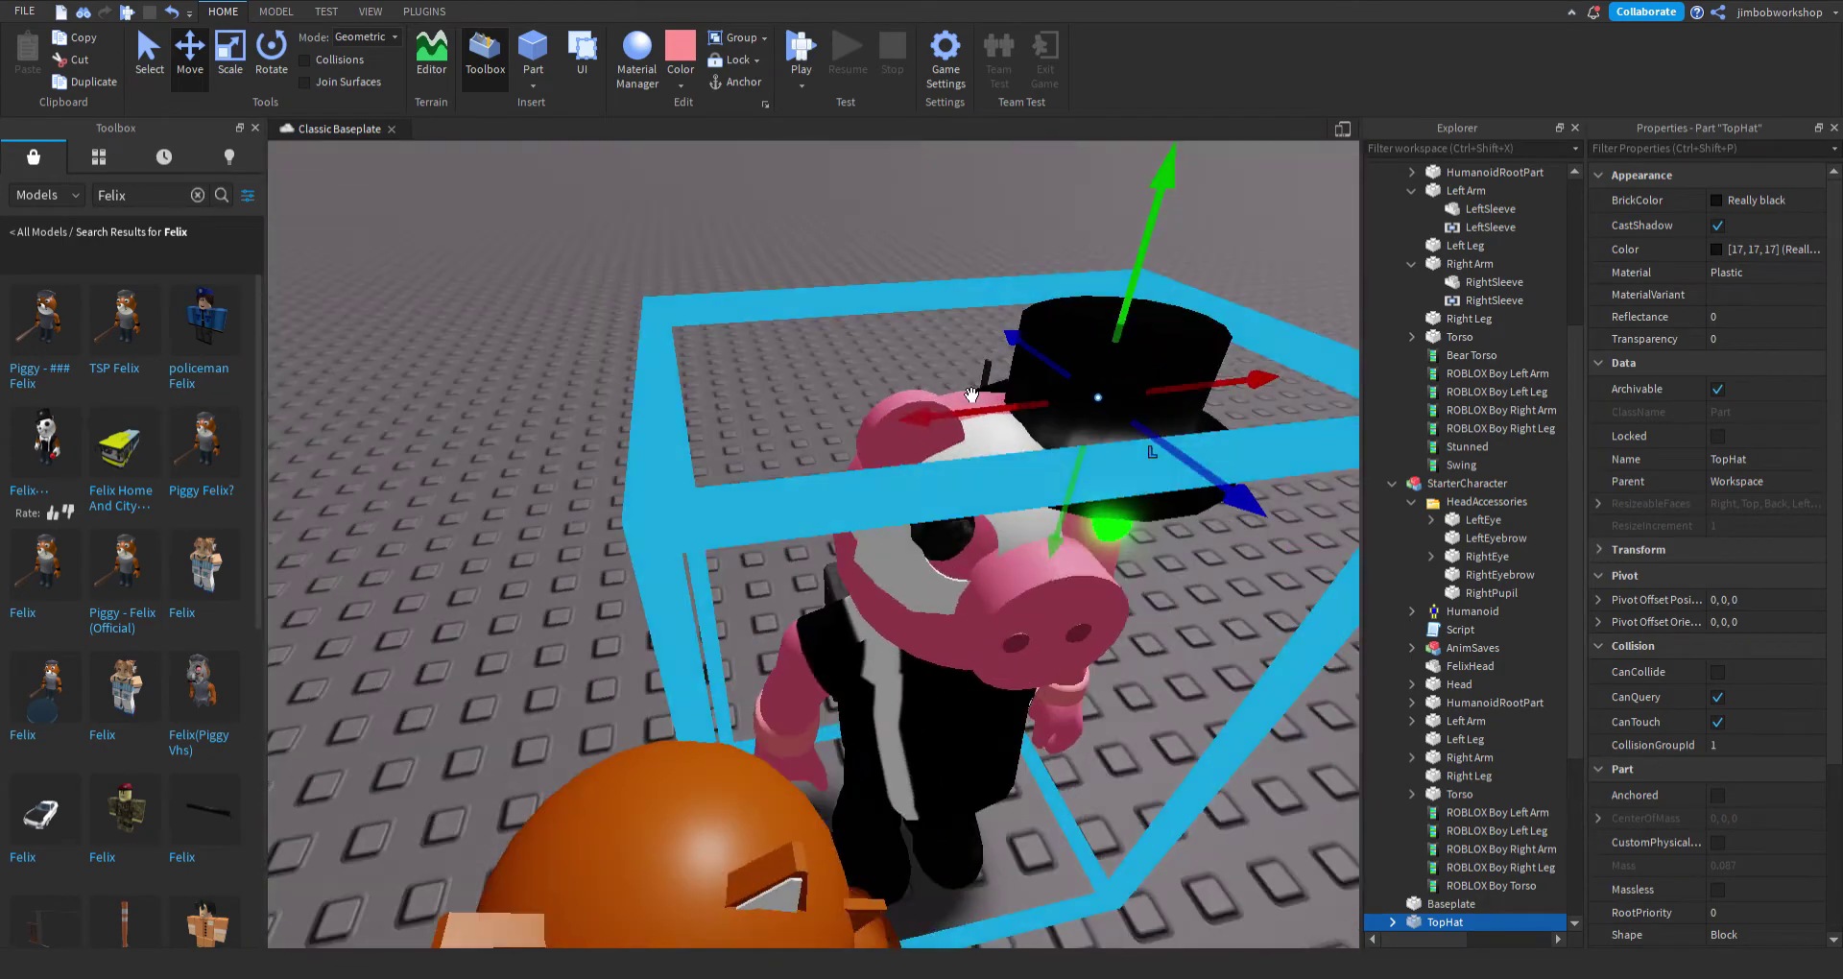
pyautogui.moveTo(956, 432); pyautogui.dragTo(884, 438)
pyautogui.moveTo(884, 437); pyautogui.dragTo(885, 436, button='right')
pyautogui.press('s')
pyautogui.scroll(2, 885, 434)
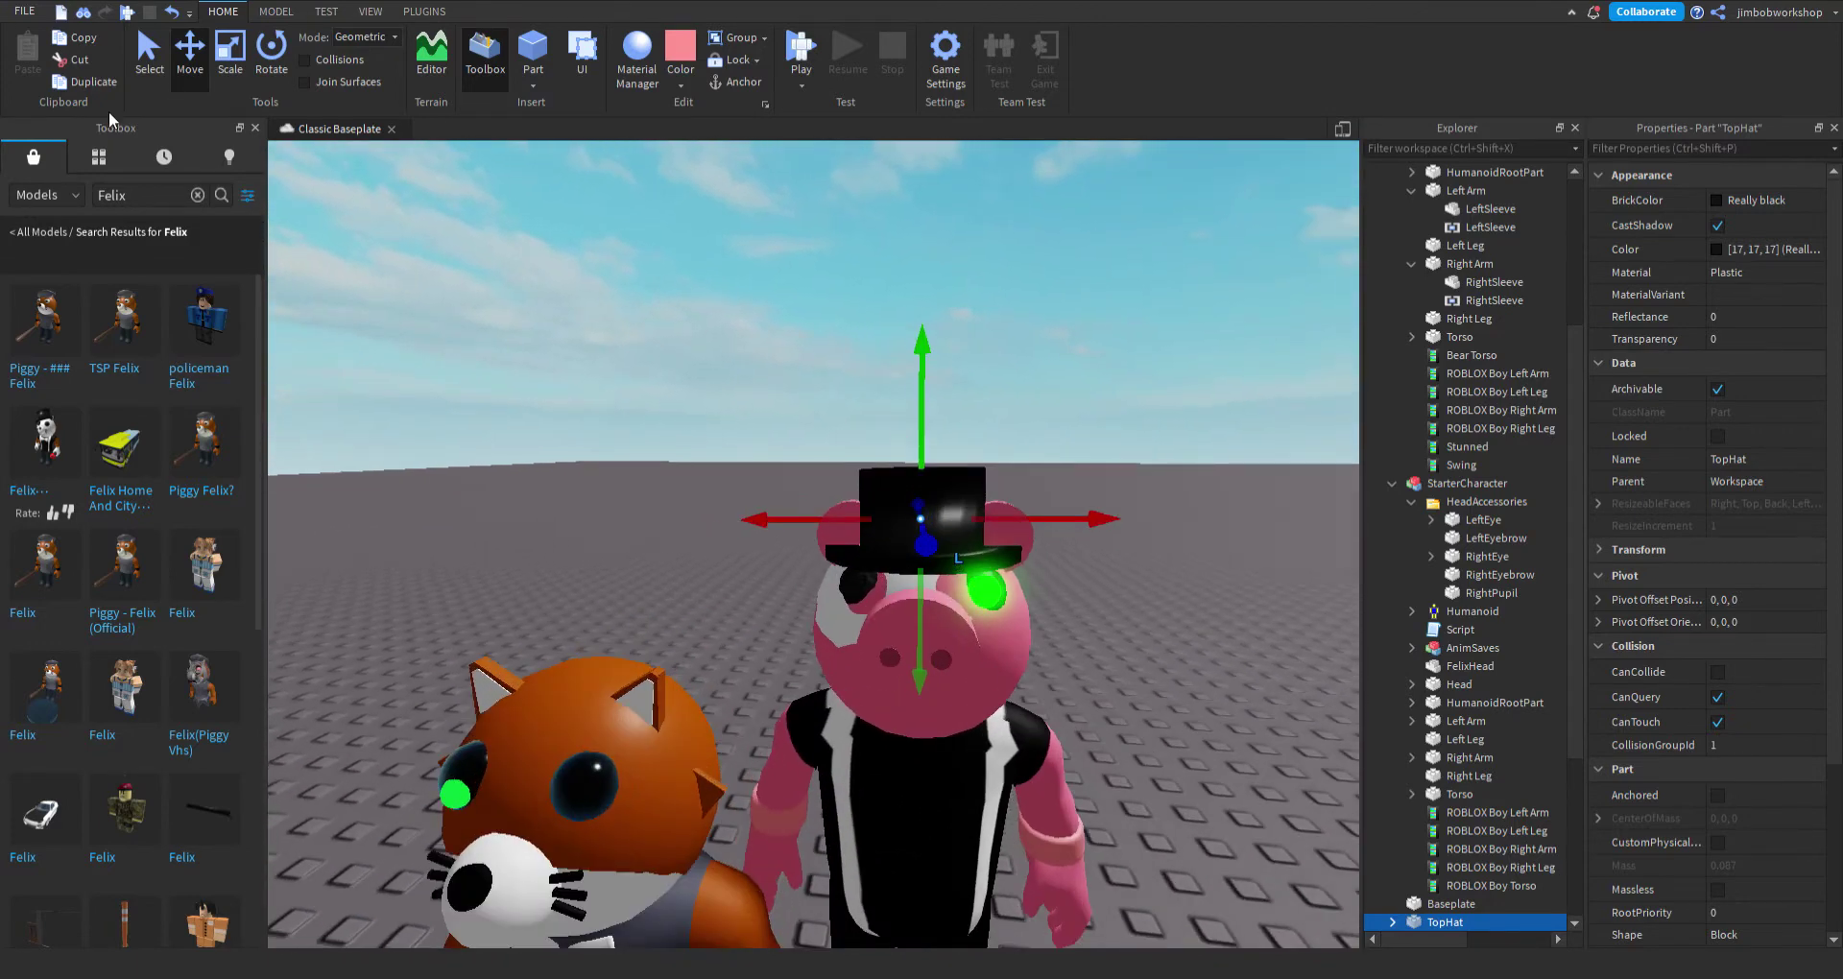
# Scale the TopHat down slightly to fit between the Hostile Father's ears.
pyautogui.moveTo(860, 521); pyautogui.dragTo(869, 519)
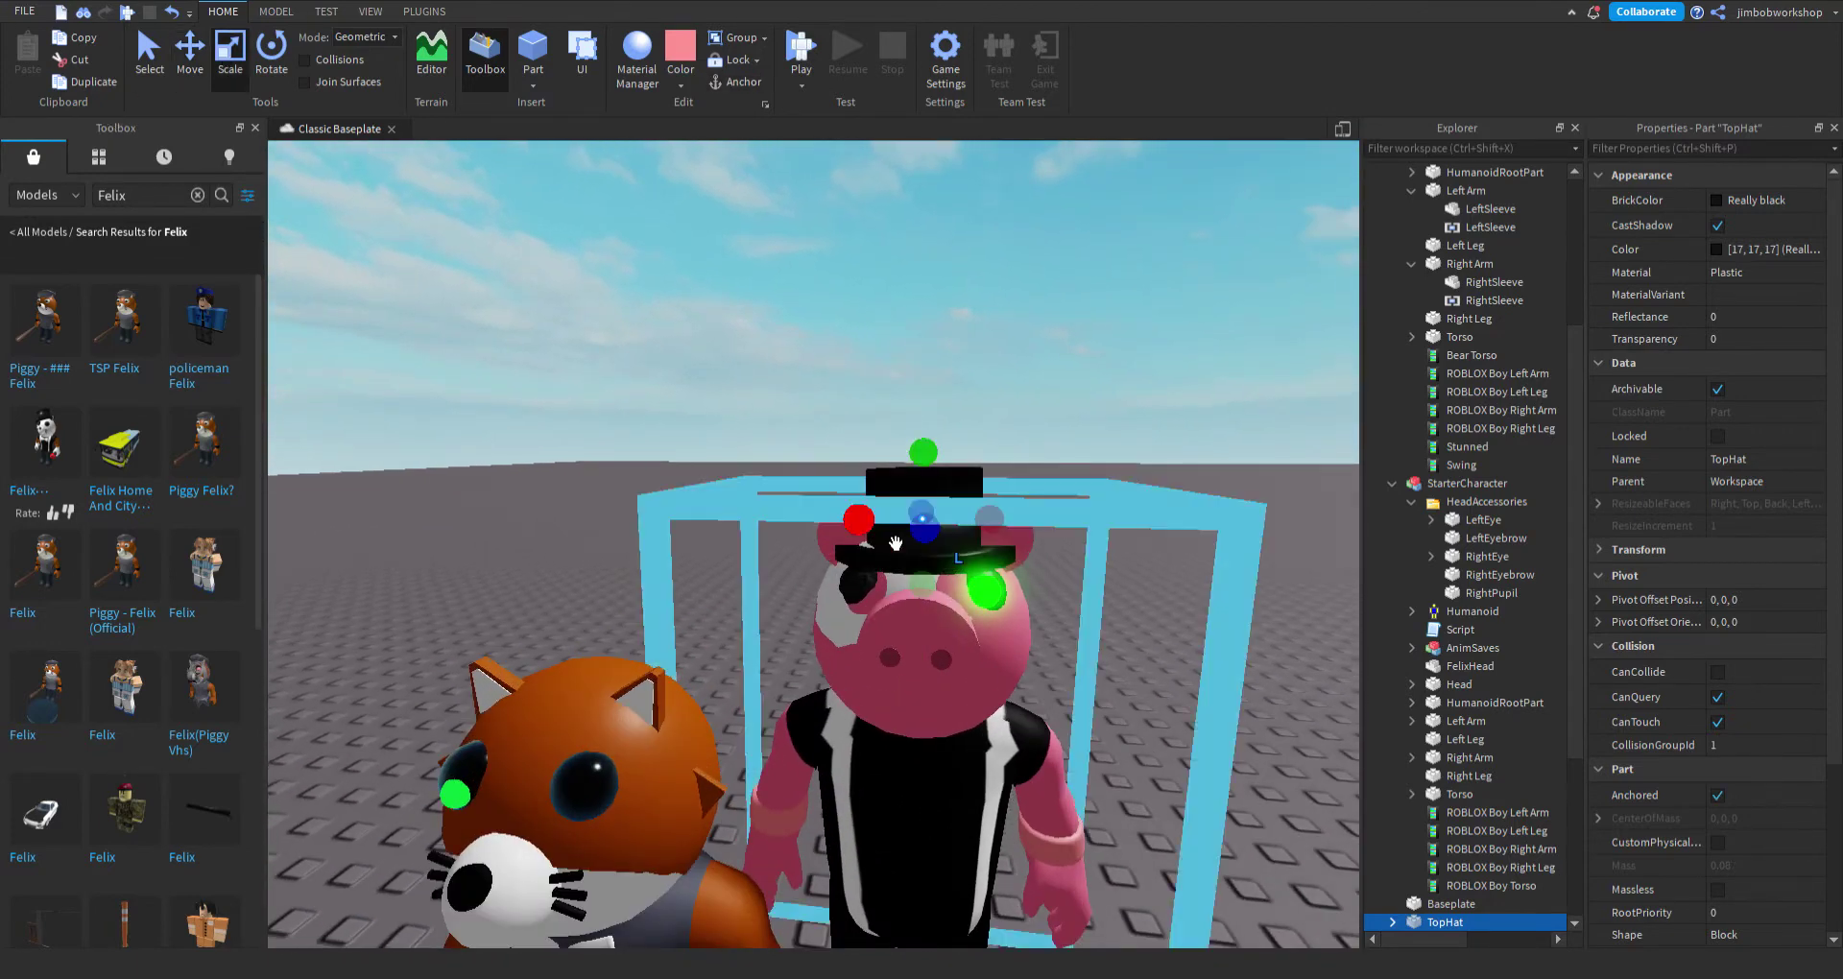
pyautogui.moveTo(936, 450); pyautogui.dragTo(946, 451)
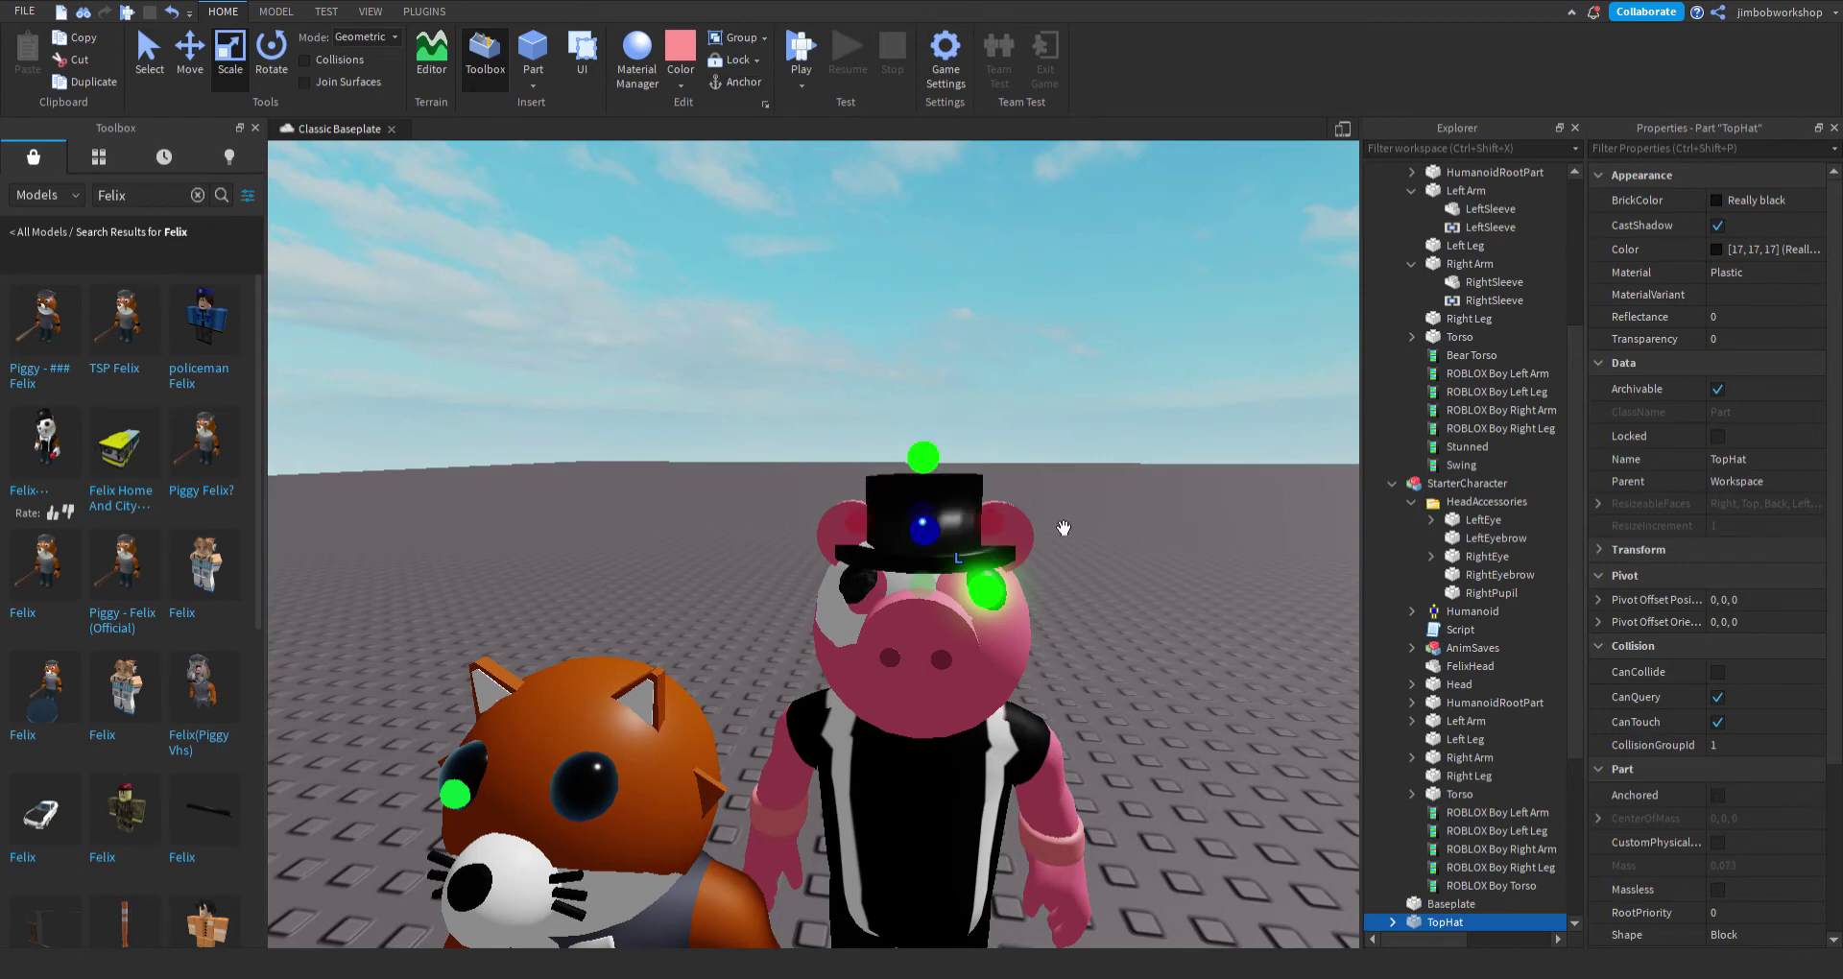
pyautogui.moveTo(1012, 537); pyautogui.dragTo(1006, 536)
pyautogui.moveTo(929, 468); pyautogui.dragTo(859, 519)
pyautogui.scroll(-5, 976, 534)
pyautogui.moveTo(978, 540); pyautogui.dragTo(976, 600, button='right')
pyautogui.click(976, 573)
pyautogui.scroll(-3, 975, 600)
# Reparent the Tie from the StarterCharacter's Torso to Workspace.
pyautogui.click(834, 620)
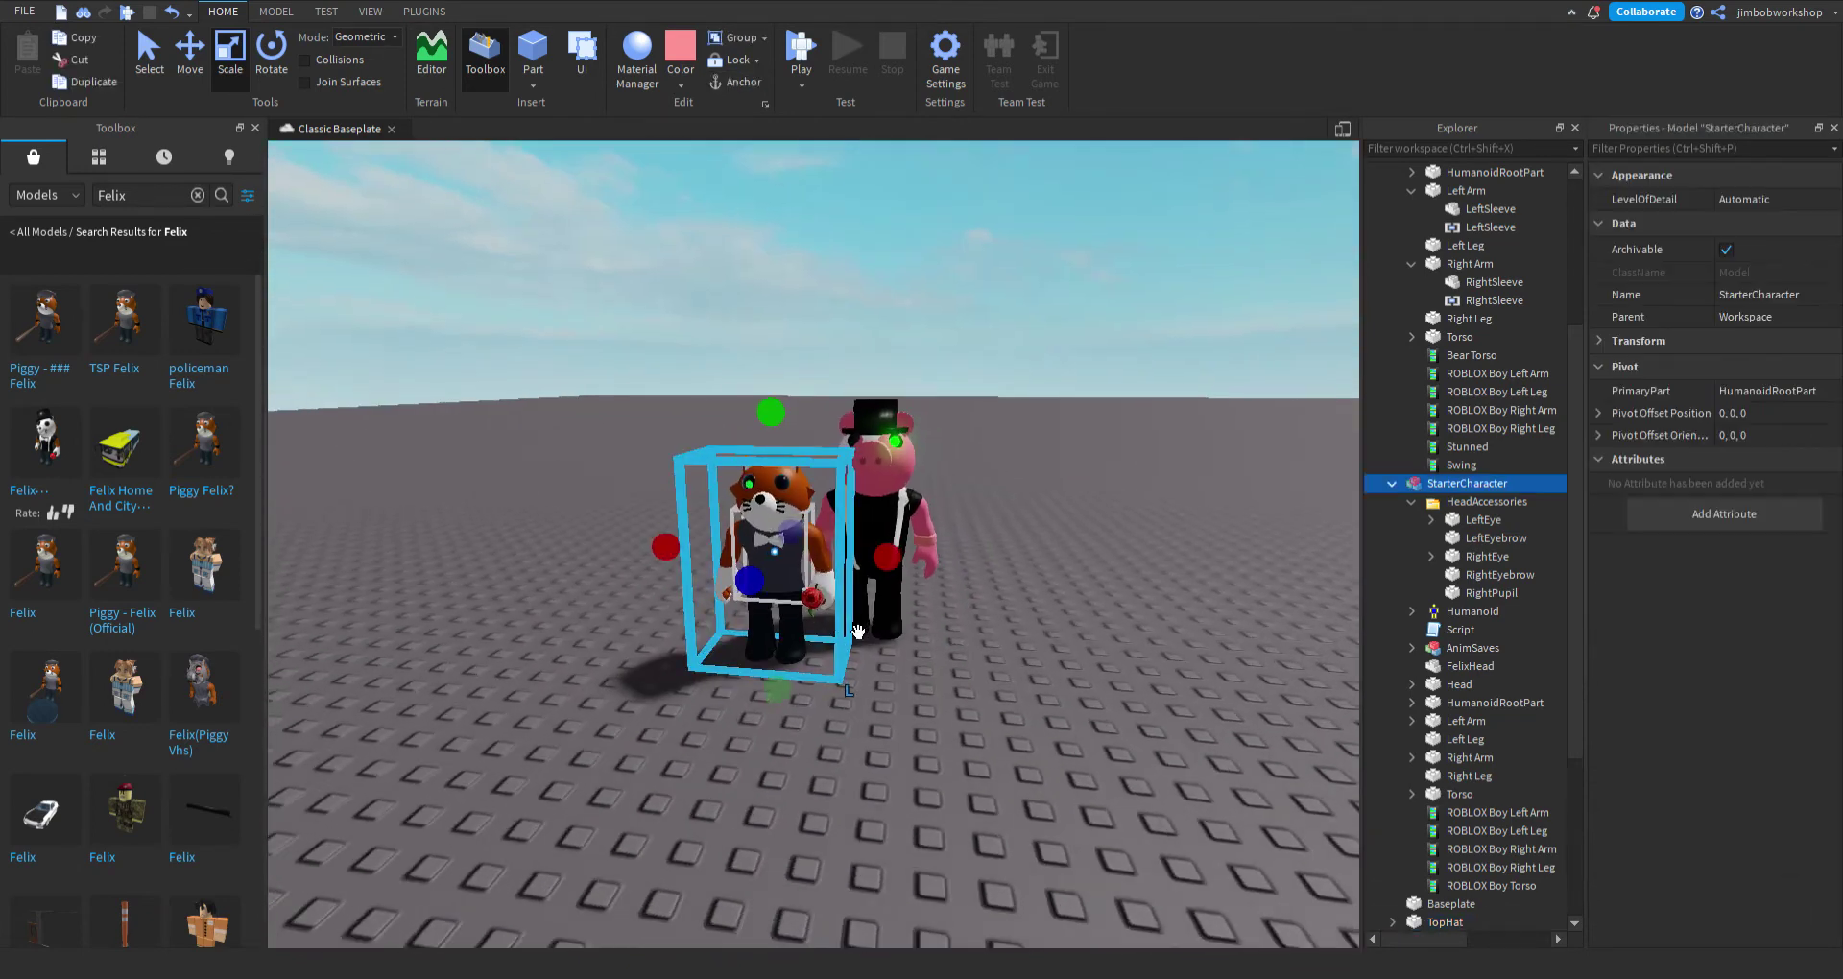
pyautogui.scroll(3, 868, 637)
pyautogui.press('a')
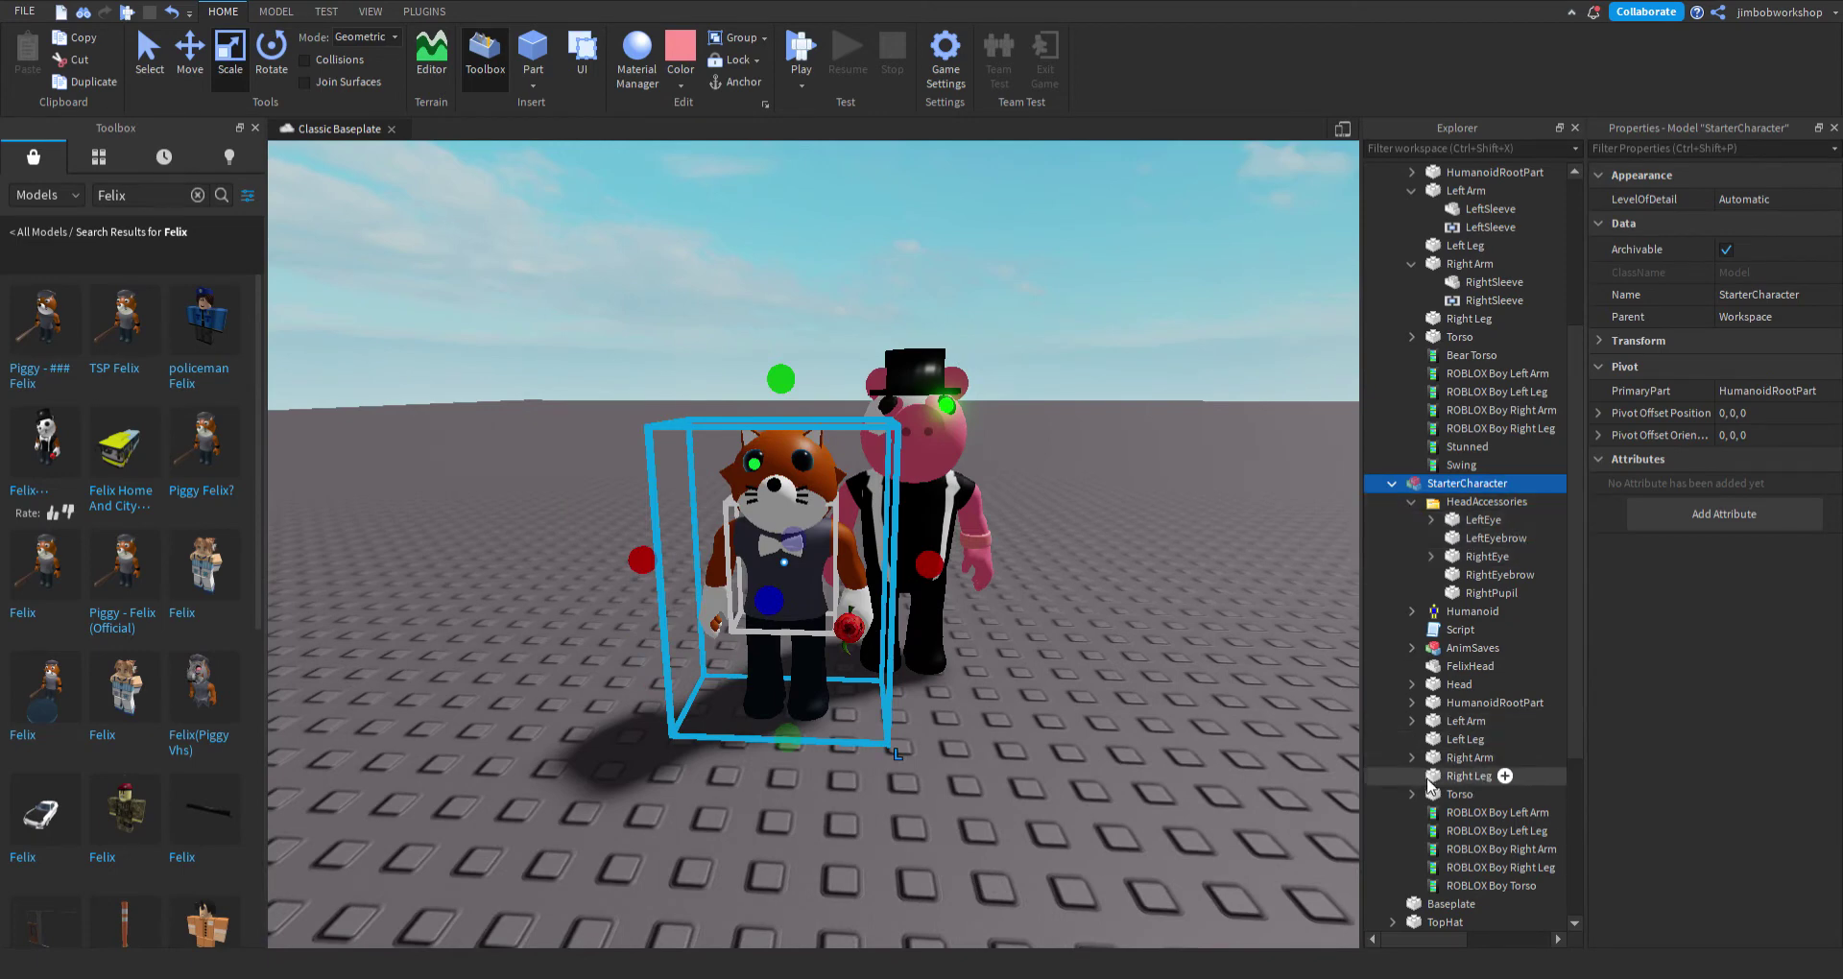
pyautogui.click(1412, 794)
pyautogui.moveTo(1452, 814); pyautogui.dragTo(1500, 173)
# Delete the remaining StarterCharacter model from Workspace.
pyautogui.scroll(4, 1497, 730)
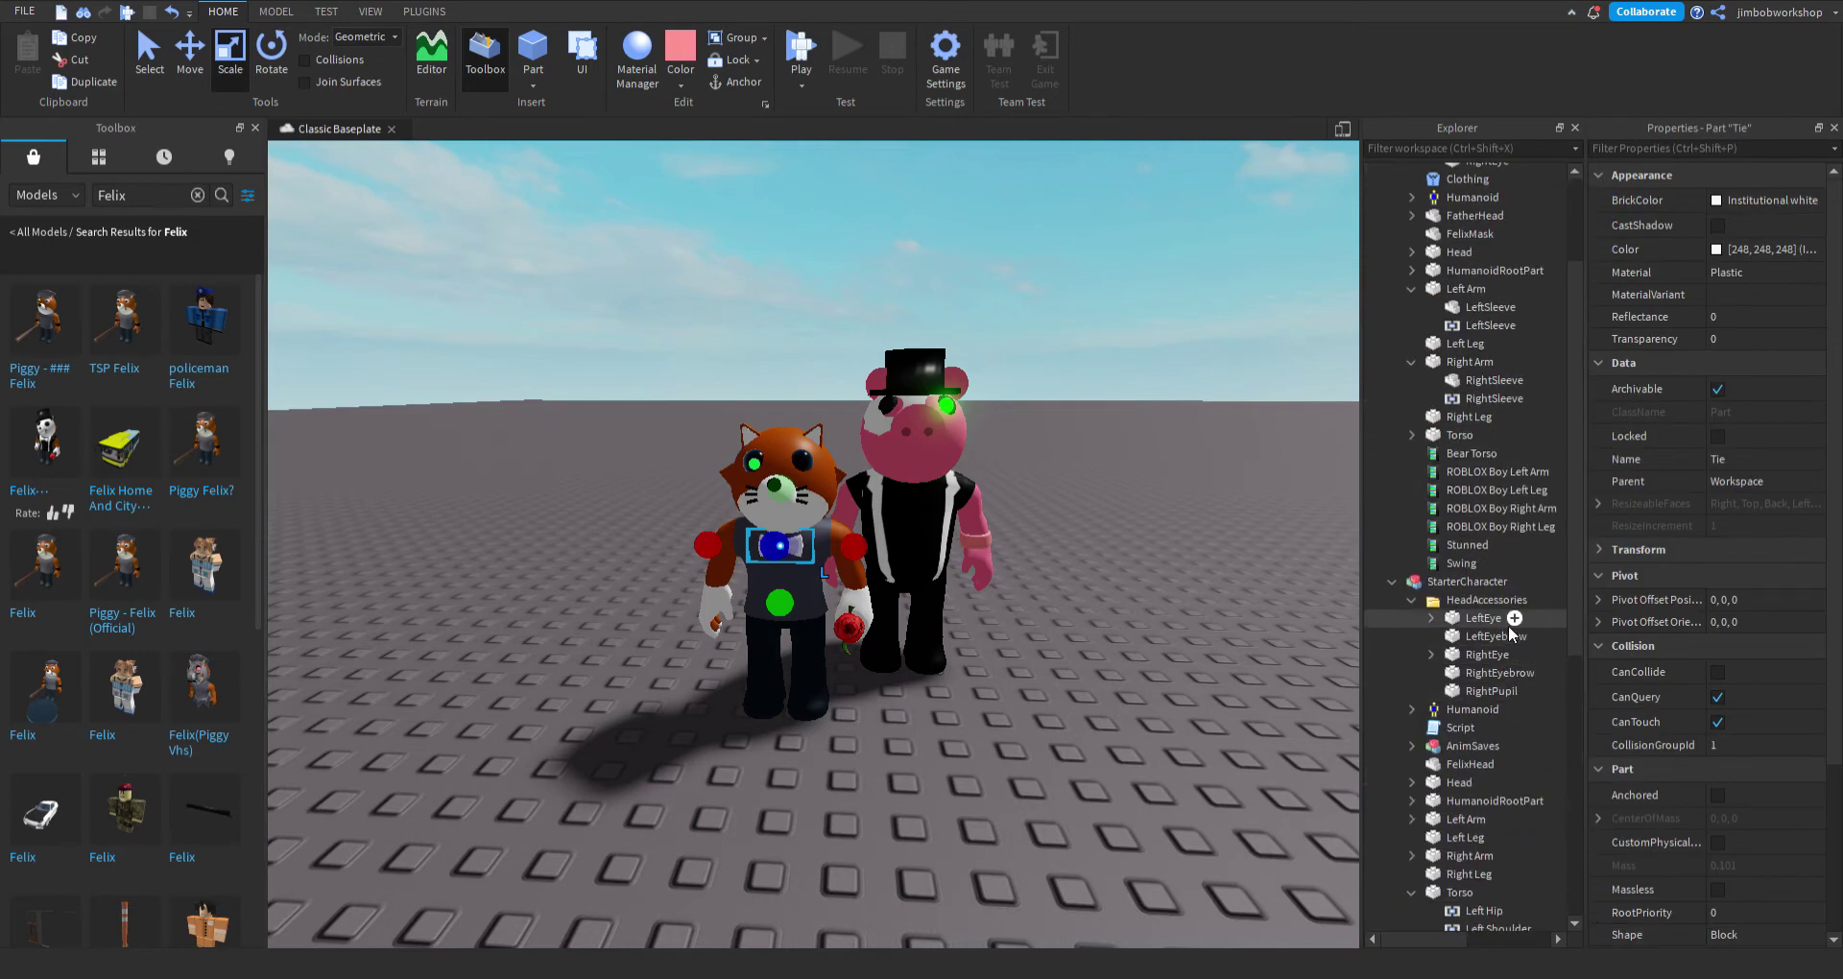
pyautogui.click(1469, 581)
pyautogui.press('Delete')
# Colour the Tie Bright red and place it on the front of the Hostile Father's torso.
pyautogui.click(778, 545)
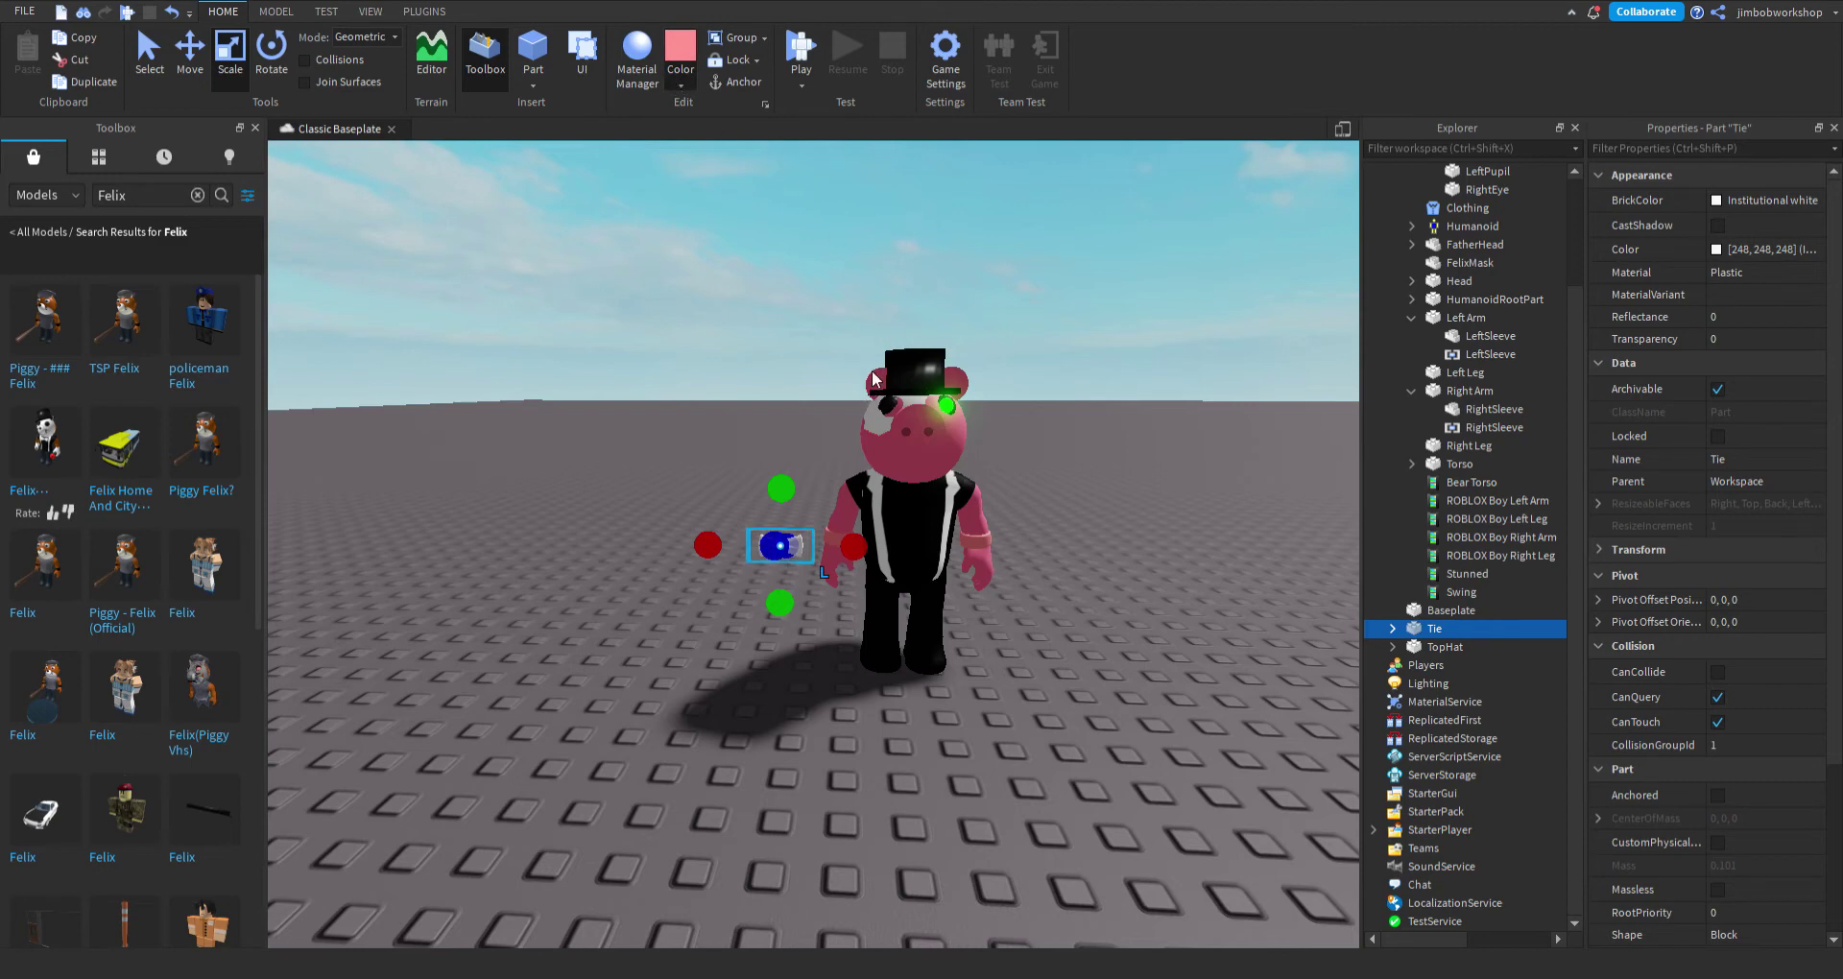
pyautogui.click(965, 255)
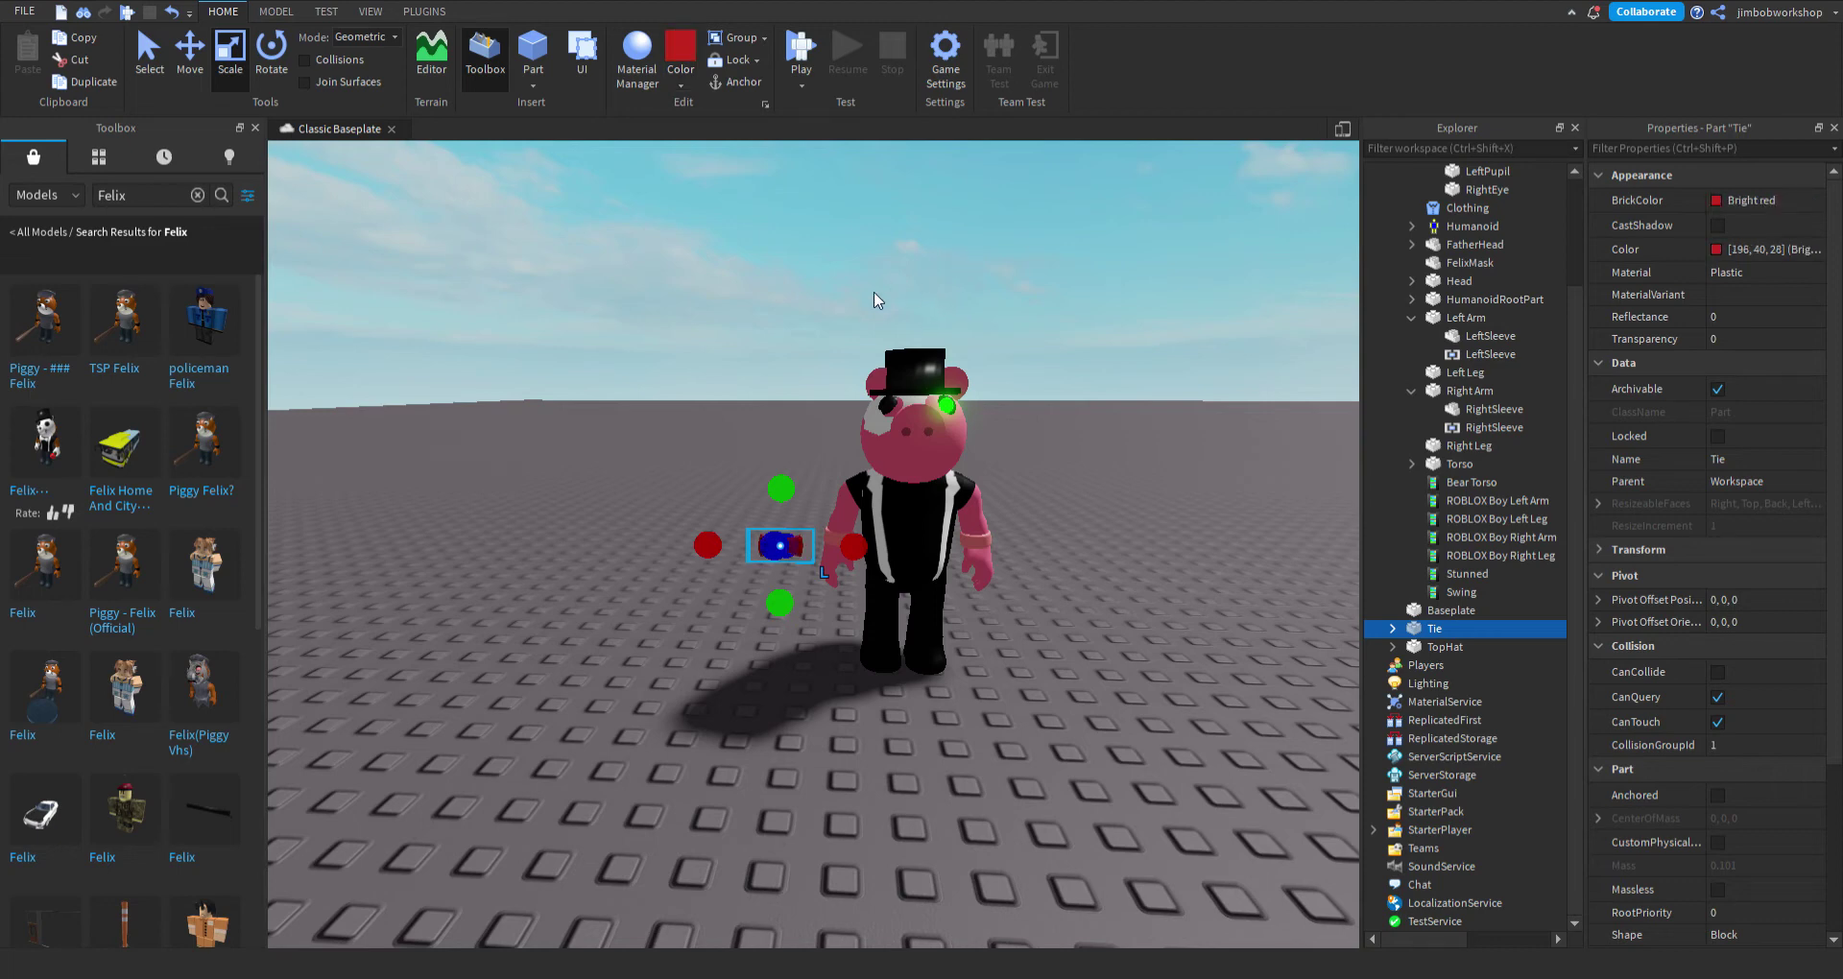
pyautogui.scroll(3, 872, 292)
pyautogui.moveTo(873, 292); pyautogui.dragTo(860, 289, button='right')
pyautogui.click(860, 290)
pyautogui.moveTo(871, 602); pyautogui.dragTo(1141, 588)
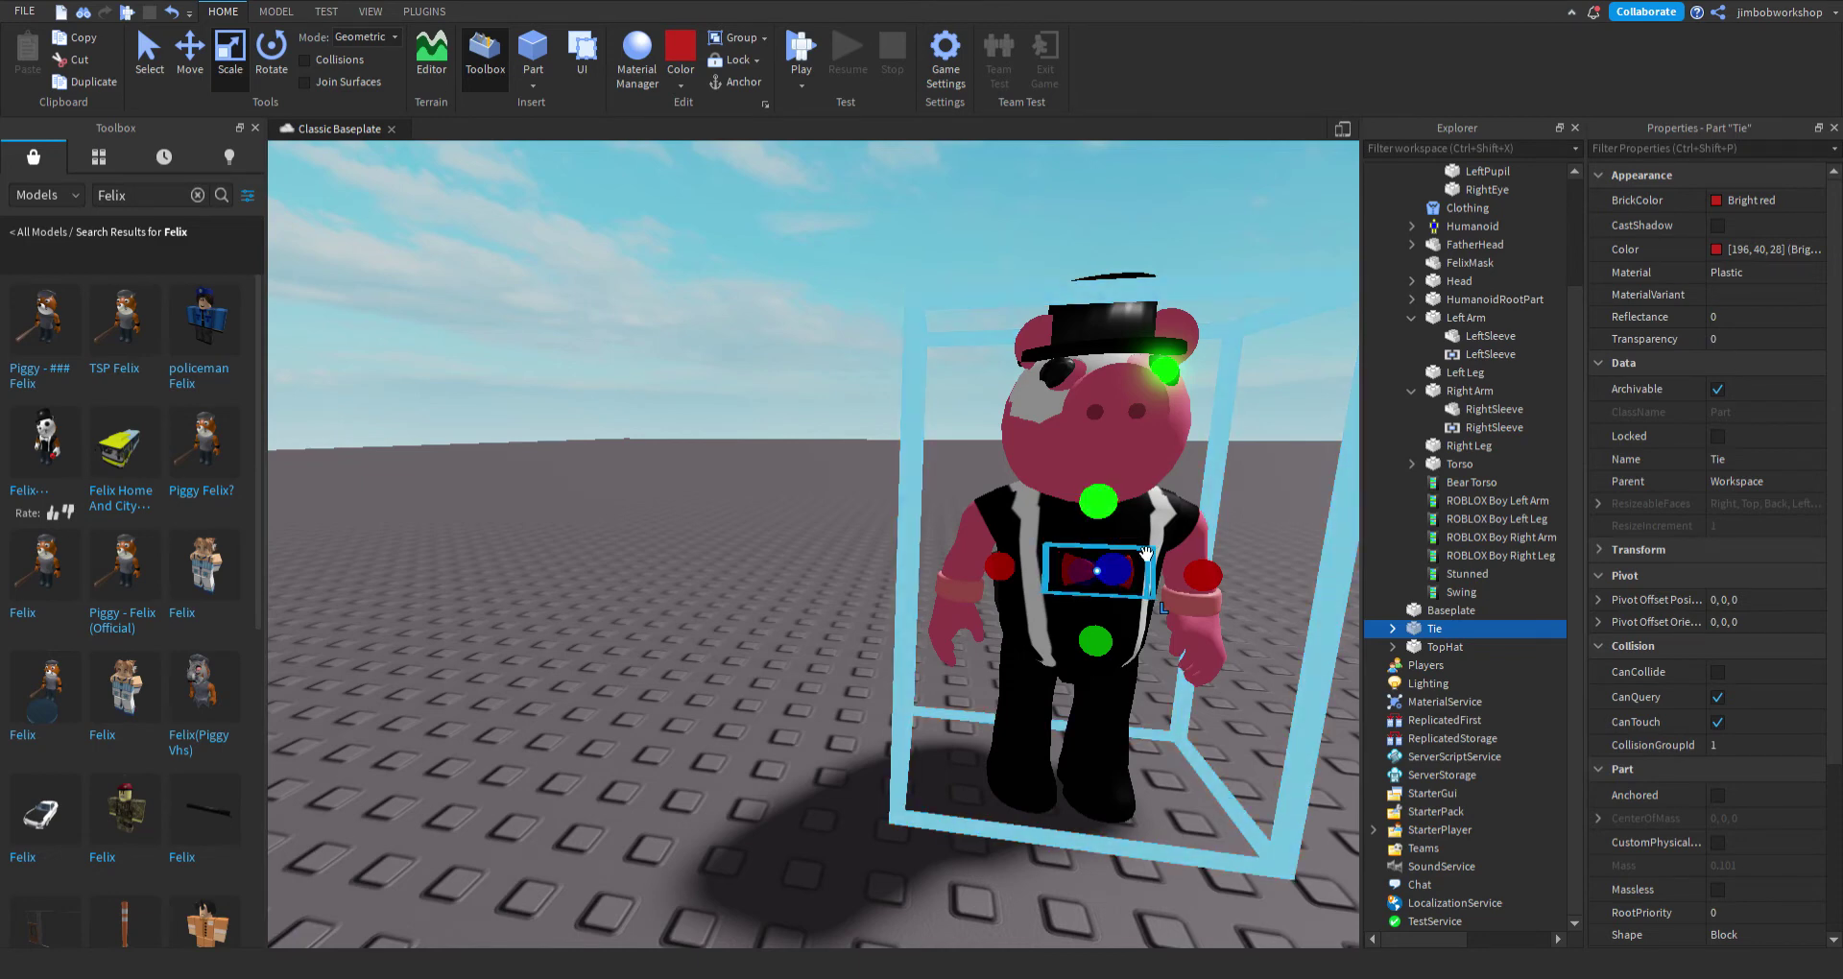
# Move the Tie up the Hostile Father's chest to the collar, just below the head.
pyautogui.click(177, 53)
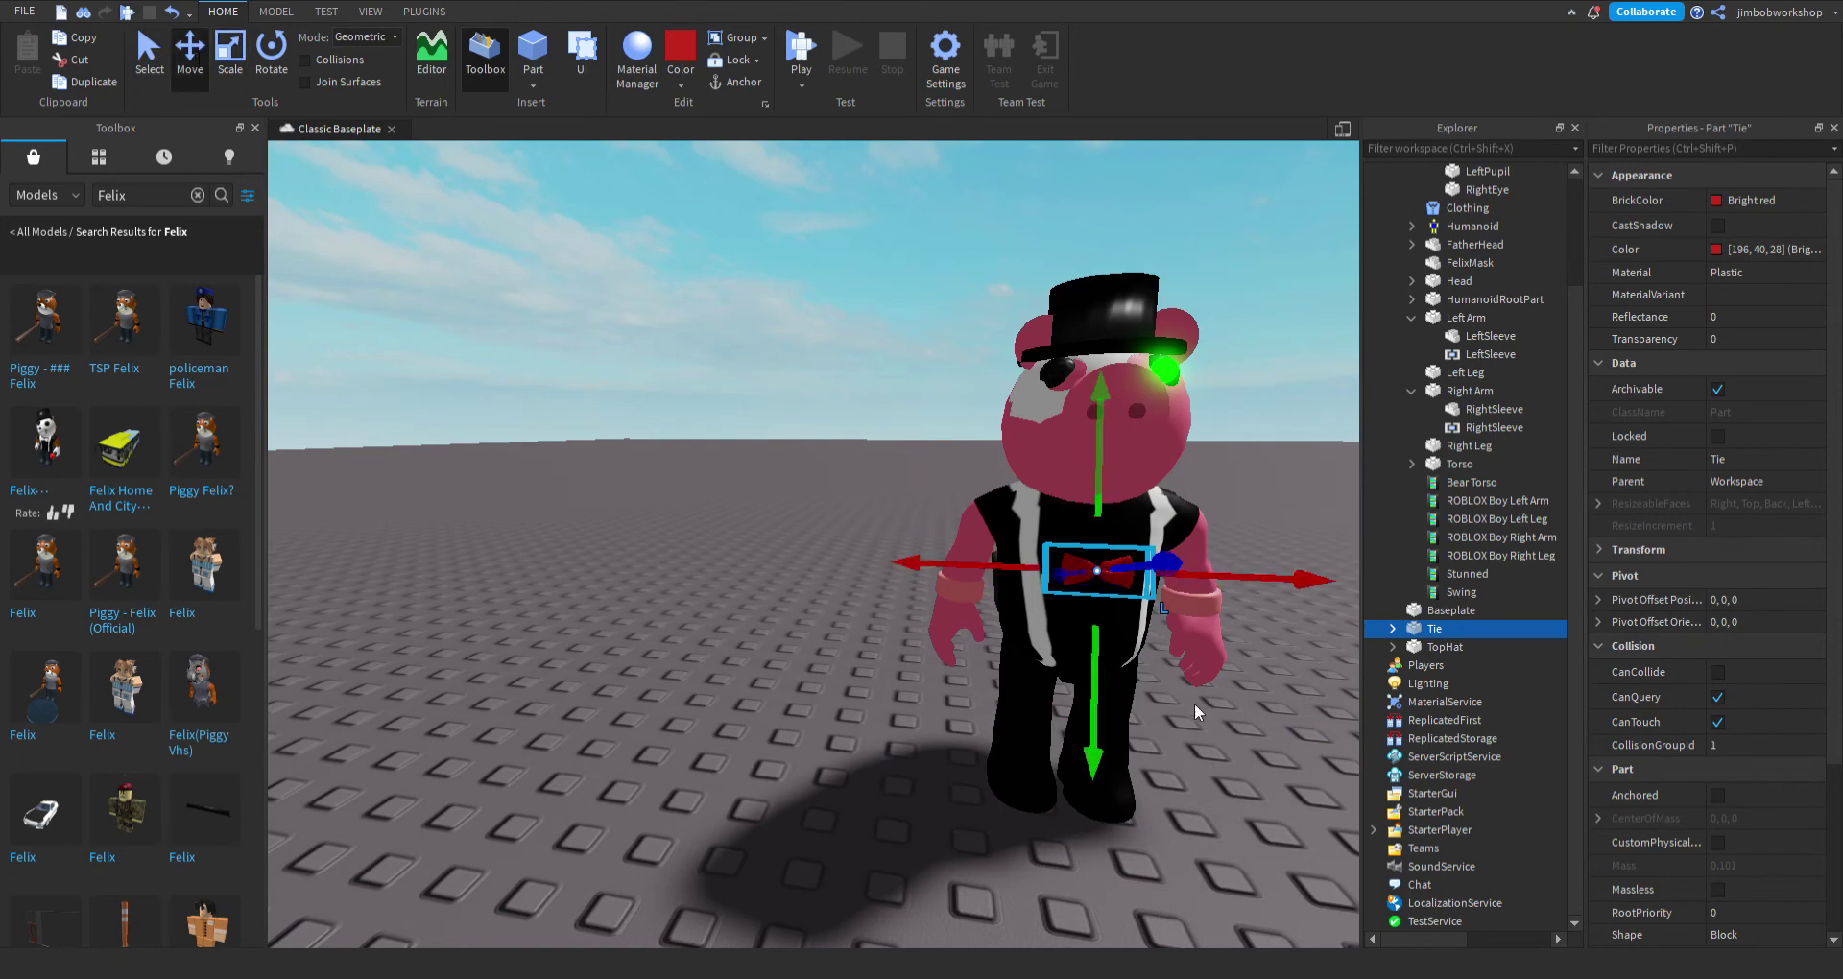
pyautogui.moveTo(1195, 702); pyautogui.dragTo(1223, 687, button='right')
pyautogui.scroll(-8, 1207, 697)
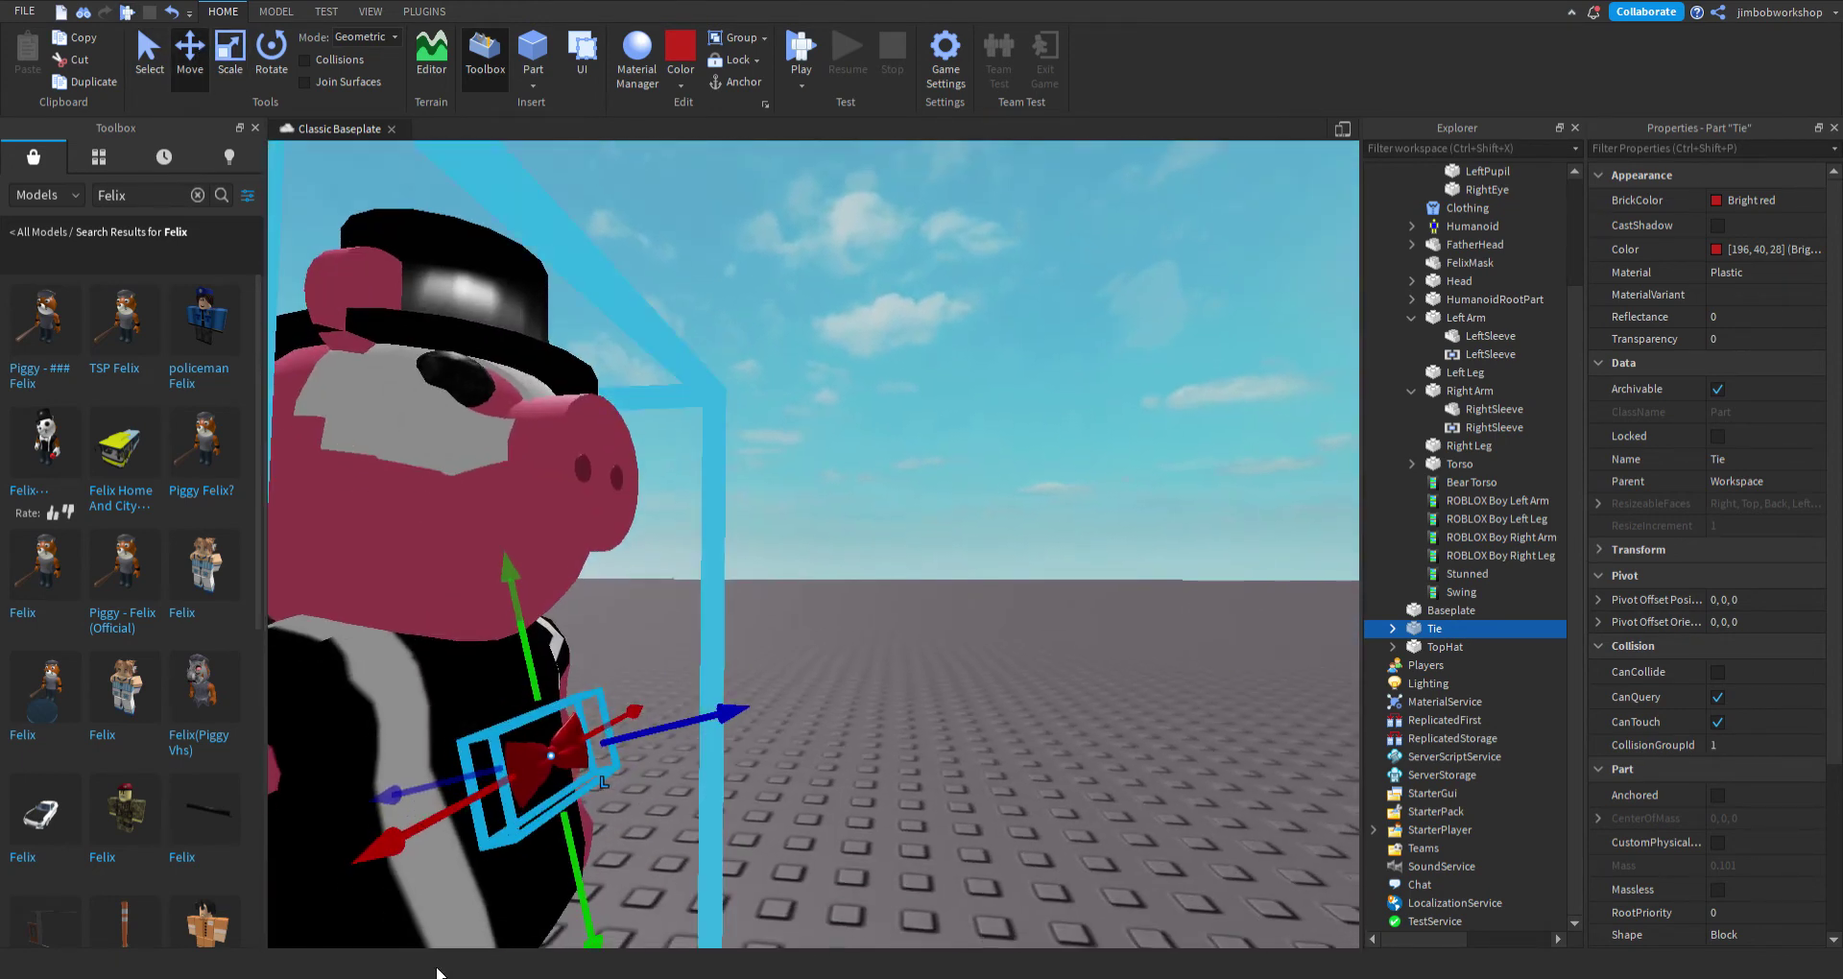
pyautogui.moveTo(534, 680); pyautogui.dragTo(486, 610)
pyautogui.moveTo(486, 613); pyautogui.dragTo(447, 627, button='right')
pyautogui.scroll(-4, 446, 631)
pyautogui.scroll(5, 447, 627)
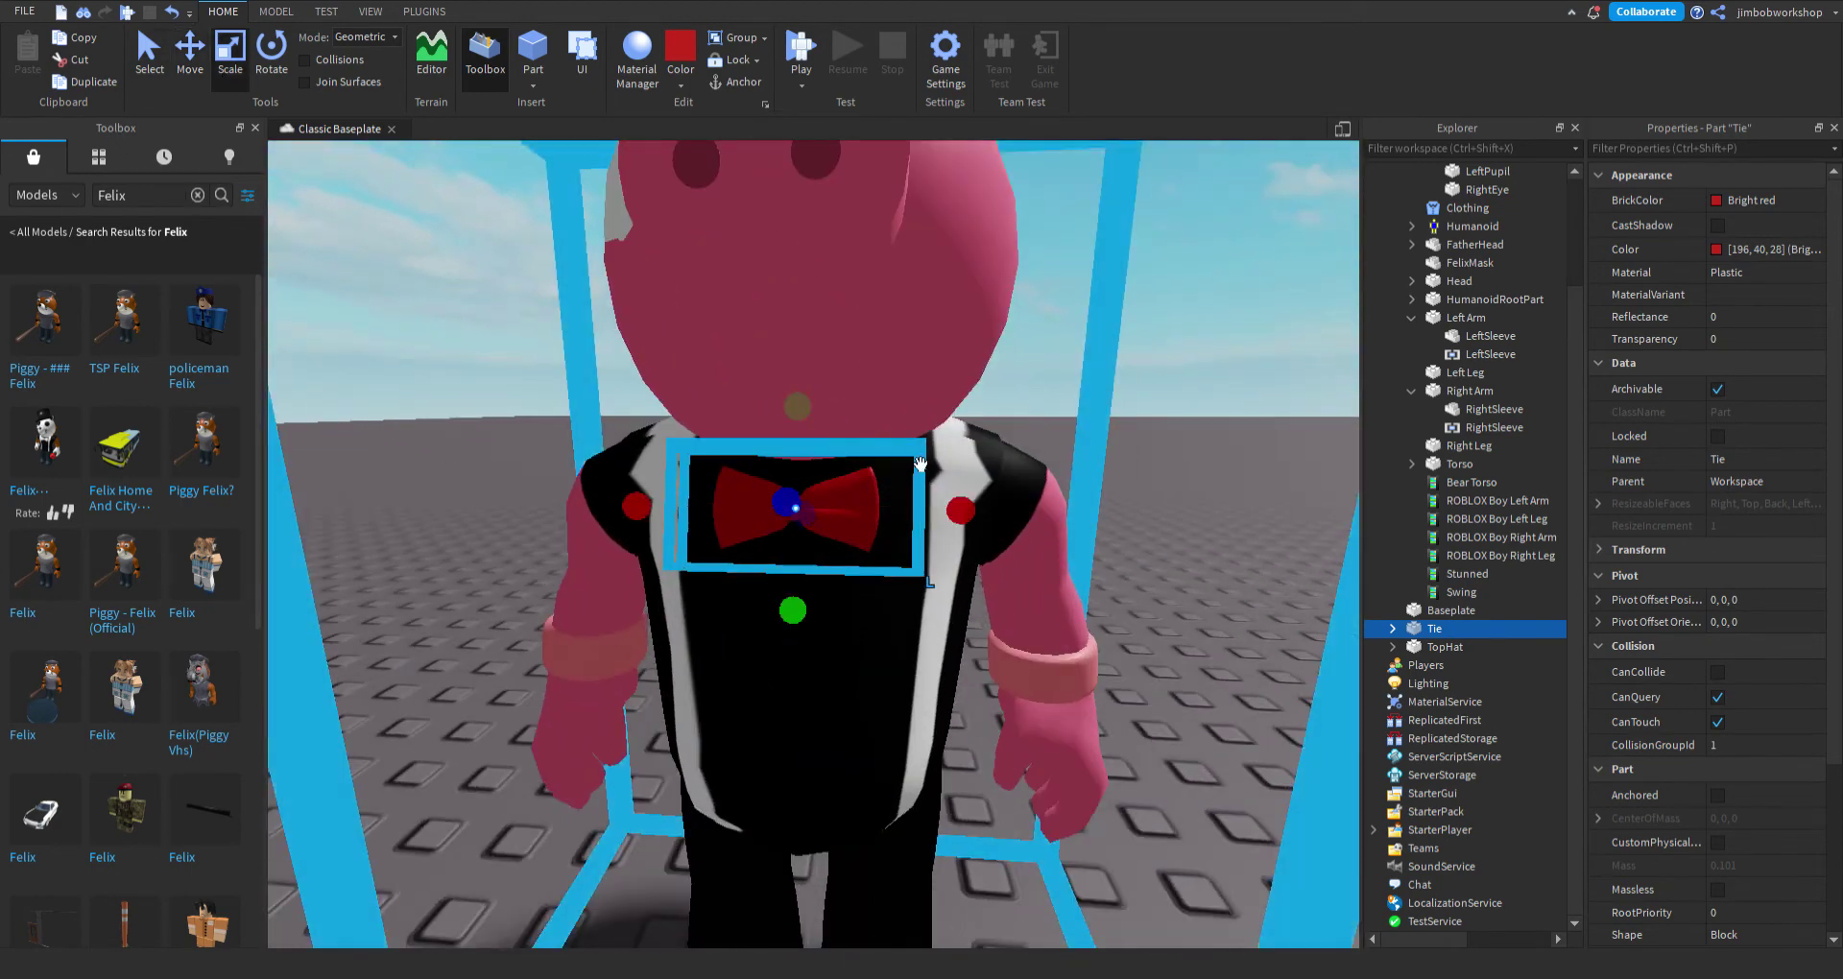
# Scale the Tie up slightly in width and height to fit between the shirt's white stripes.
pyautogui.moveTo(985, 506); pyautogui.dragTo(991, 506)
pyautogui.hotkey('alt', 'a')
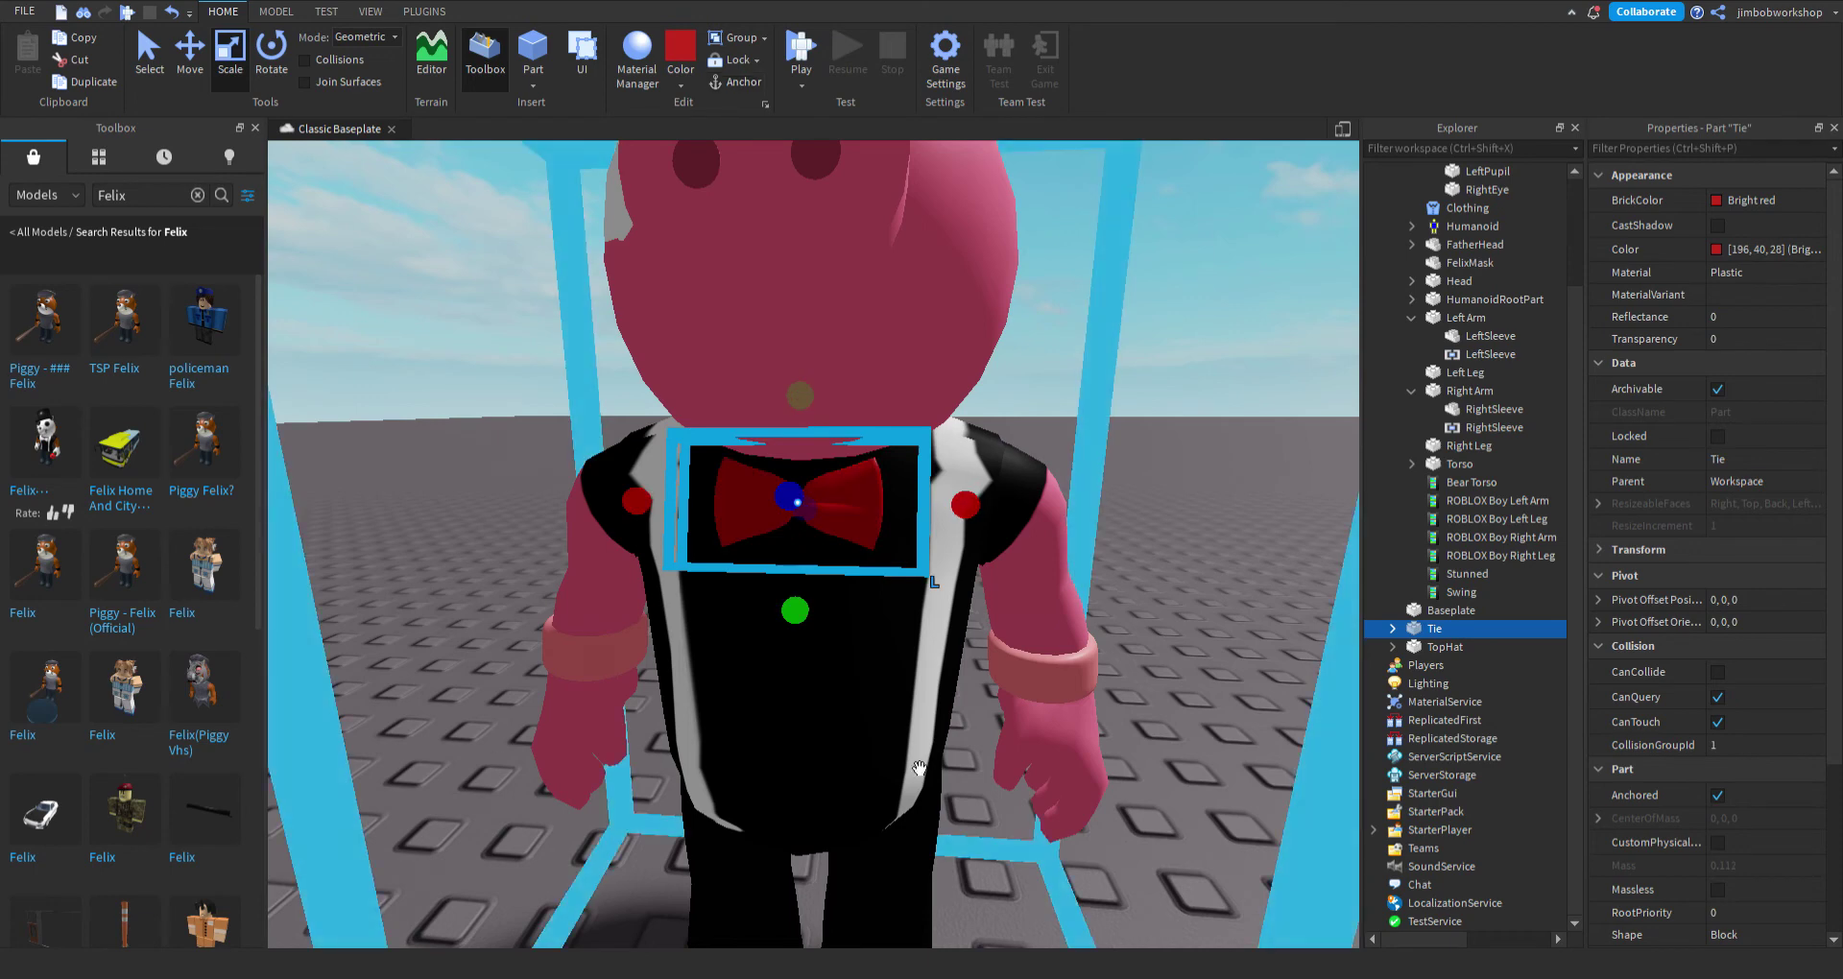
pyautogui.moveTo(629, 538); pyautogui.dragTo(629, 538)
pyautogui.moveTo(793, 611); pyautogui.dragTo(793, 617)
# Reparent the Tie into the Hostile Father's Torso and the TopHat into its HeadAccessories folder.
pyautogui.moveTo(1460, 639); pyautogui.dragTo(1487, 473)
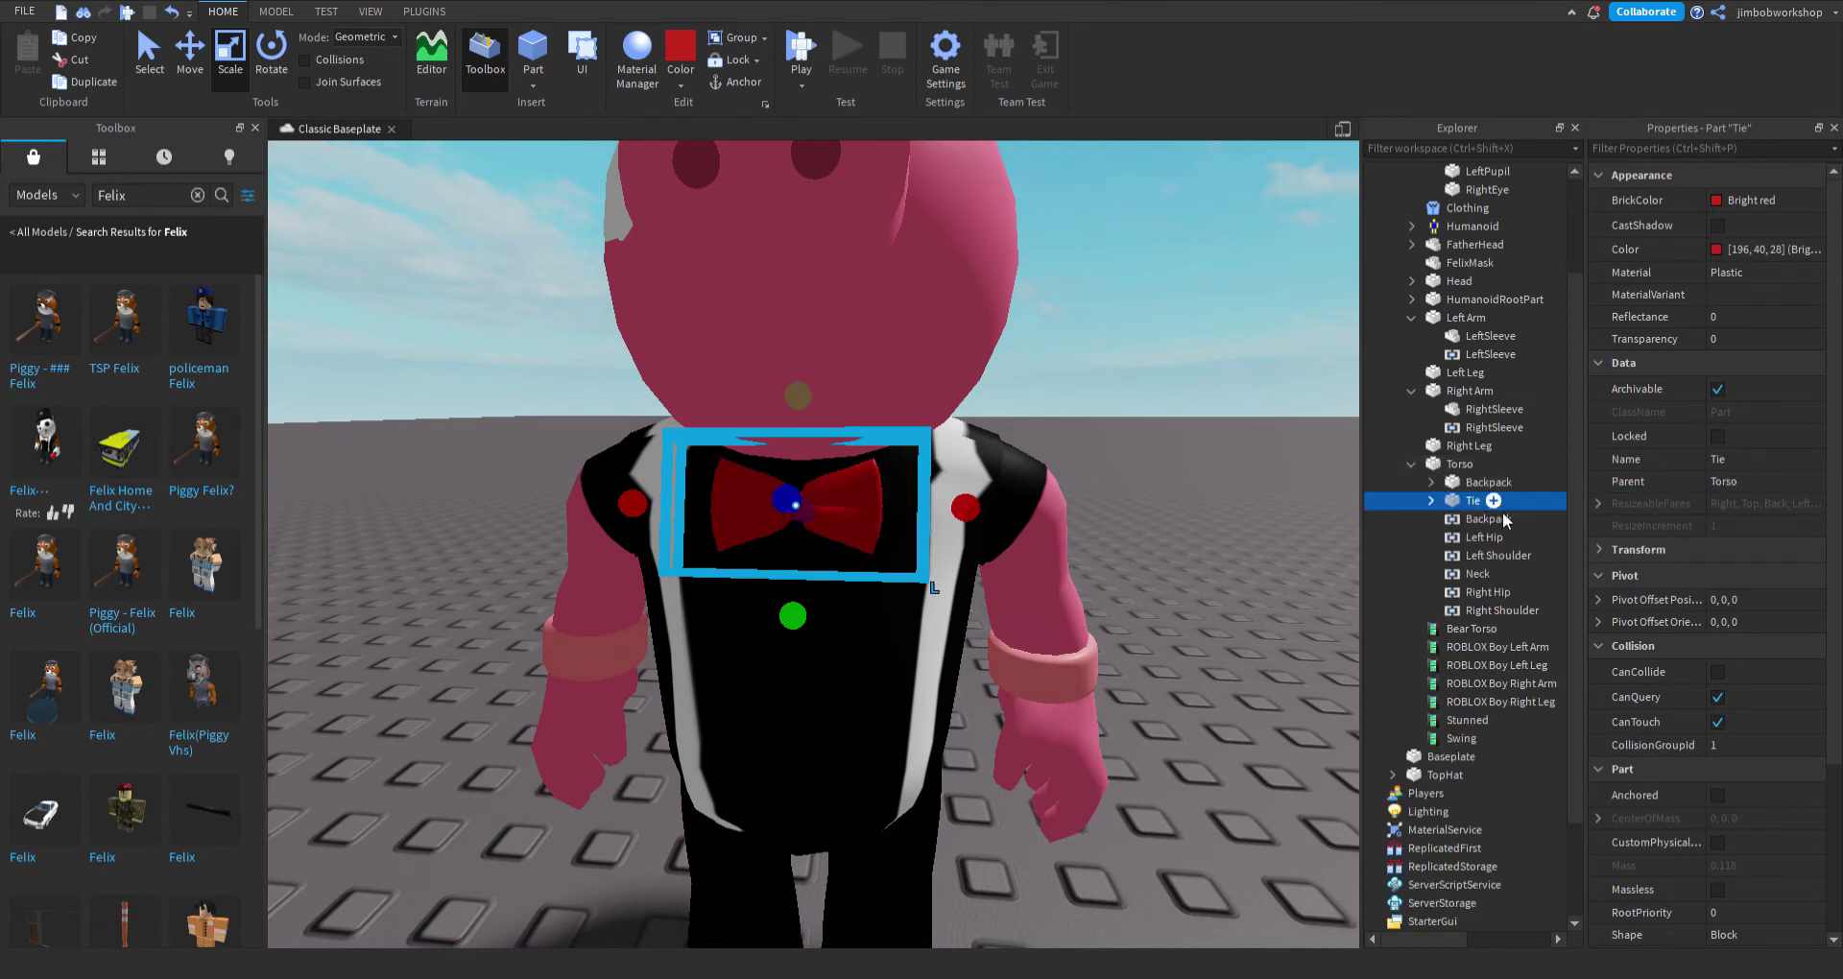
pyautogui.moveTo(1452, 773); pyautogui.dragTo(1522, 262)
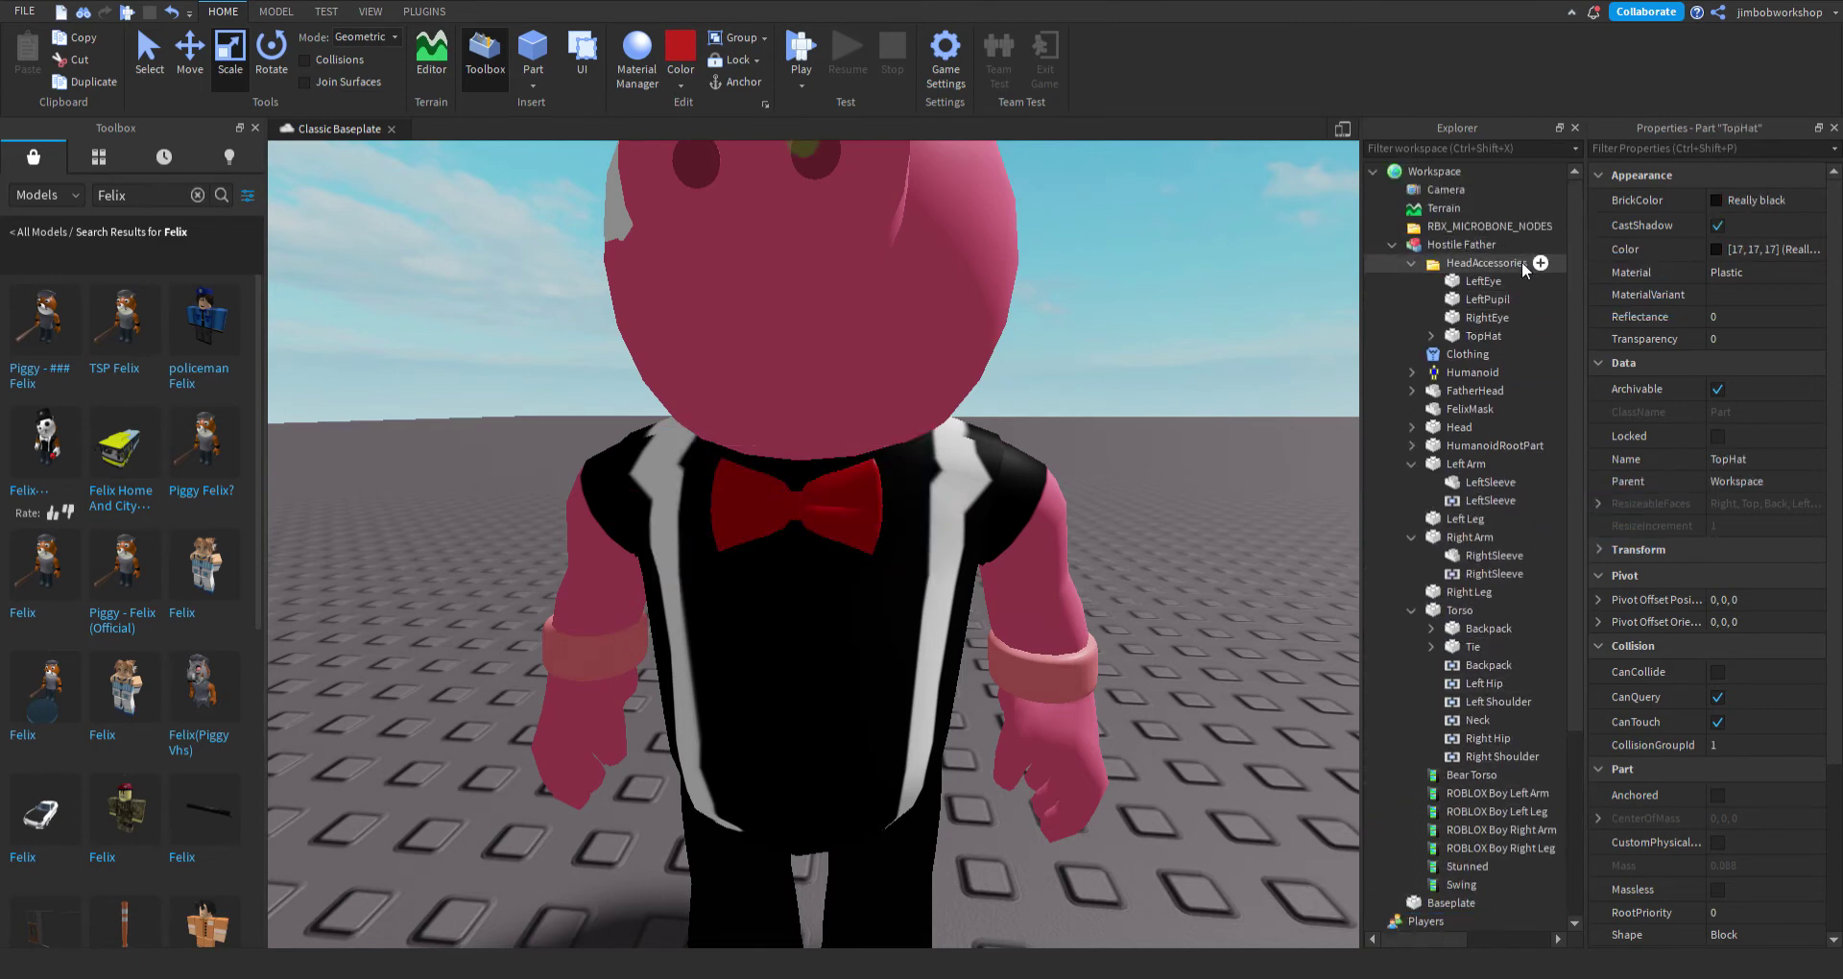
# Search the model library for WAND and insert the plain brown wooden Wand on the baseplate near the Hostile Father.
pyautogui.scroll(-10, 1033, 370)
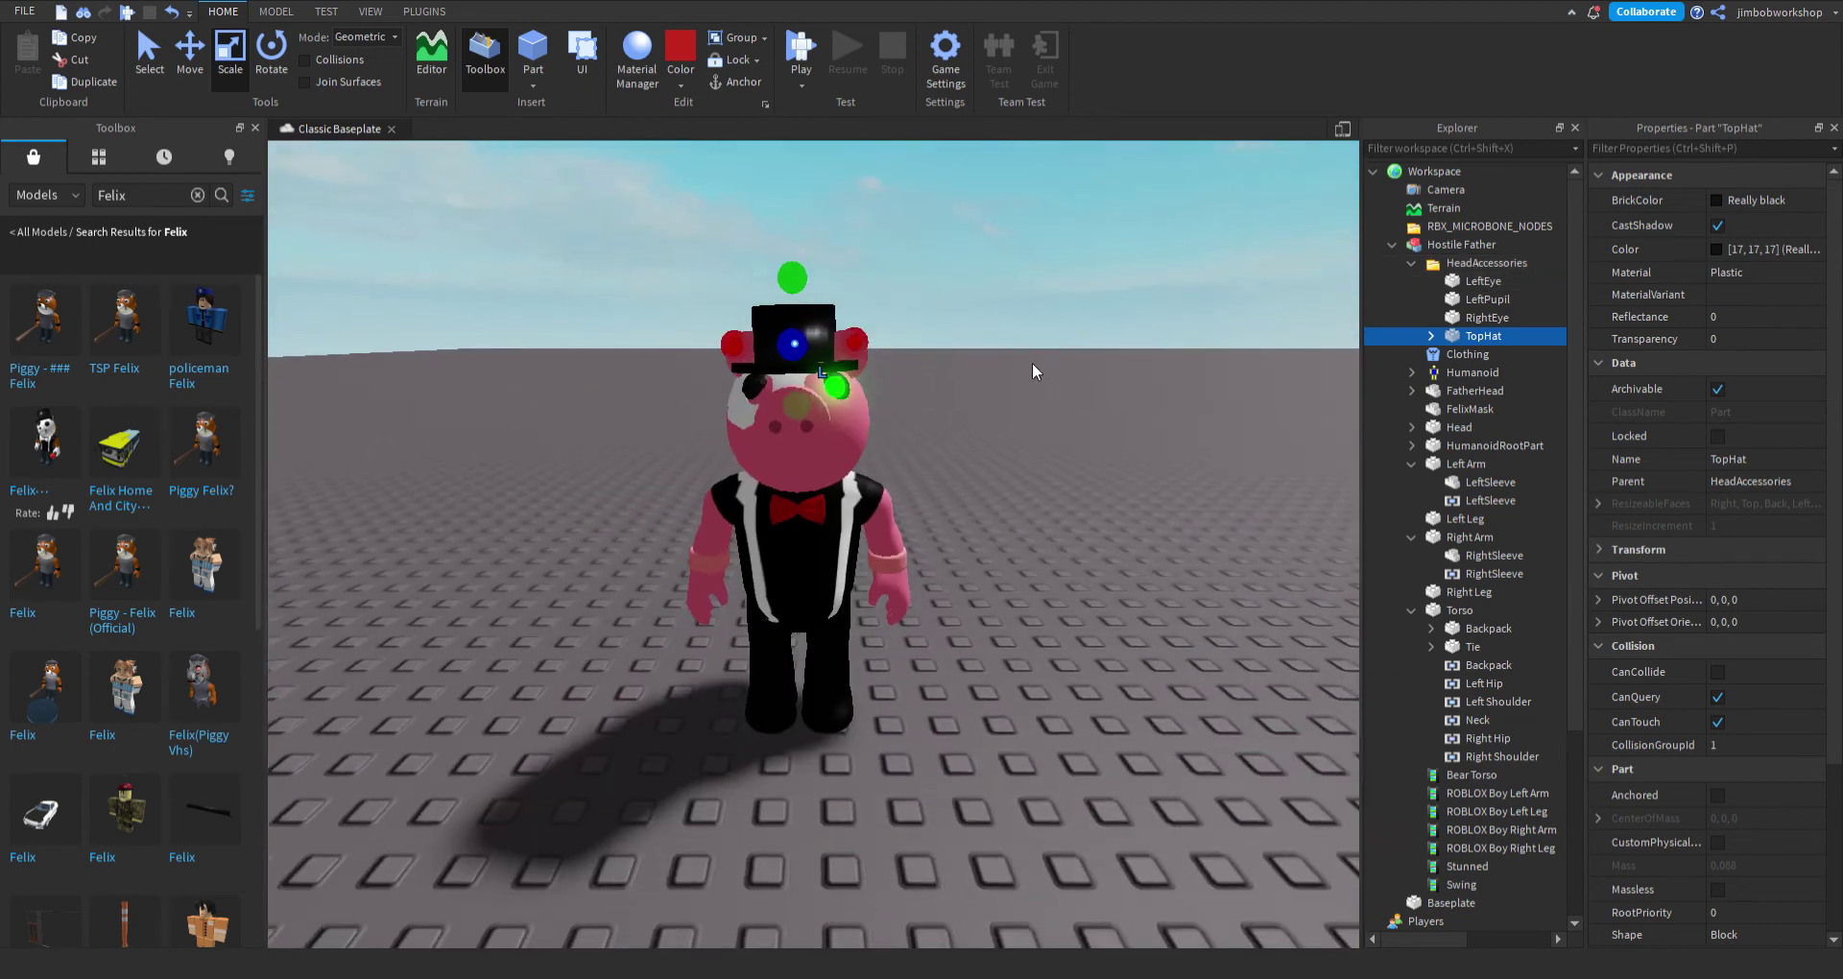
pyautogui.click(1034, 371)
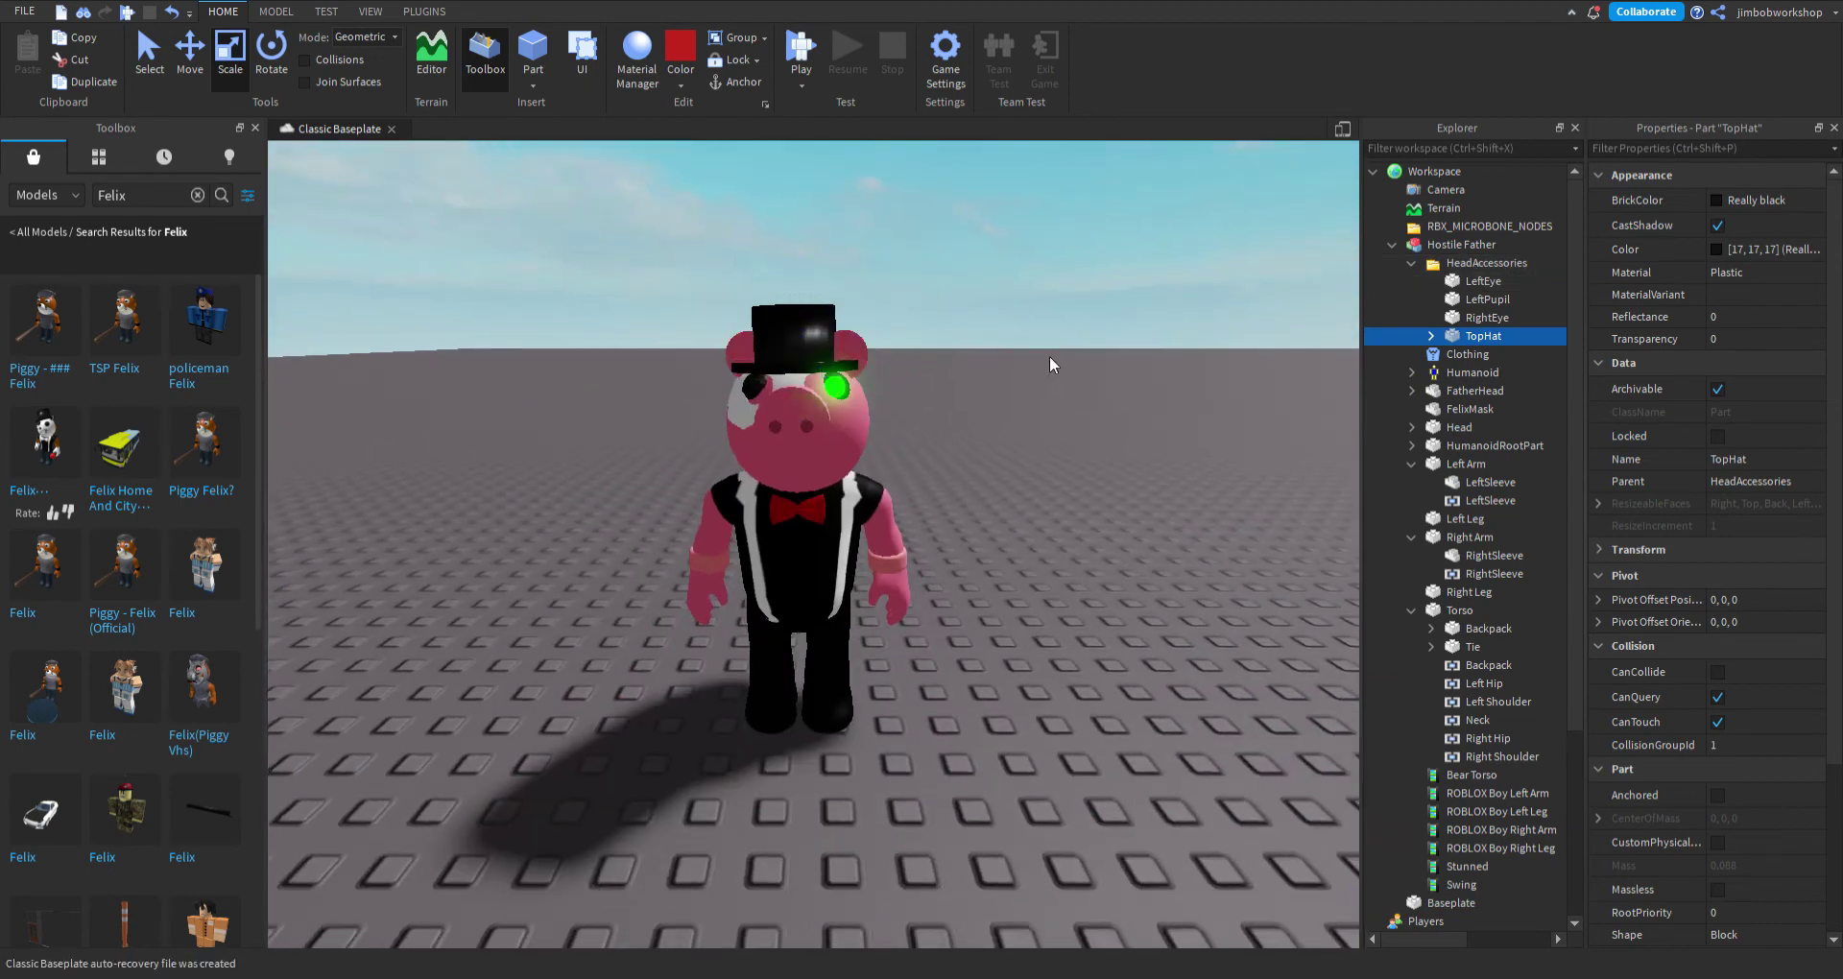
pyautogui.click(197, 195)
pyautogui.write('WAND')
pyautogui.press('Return')
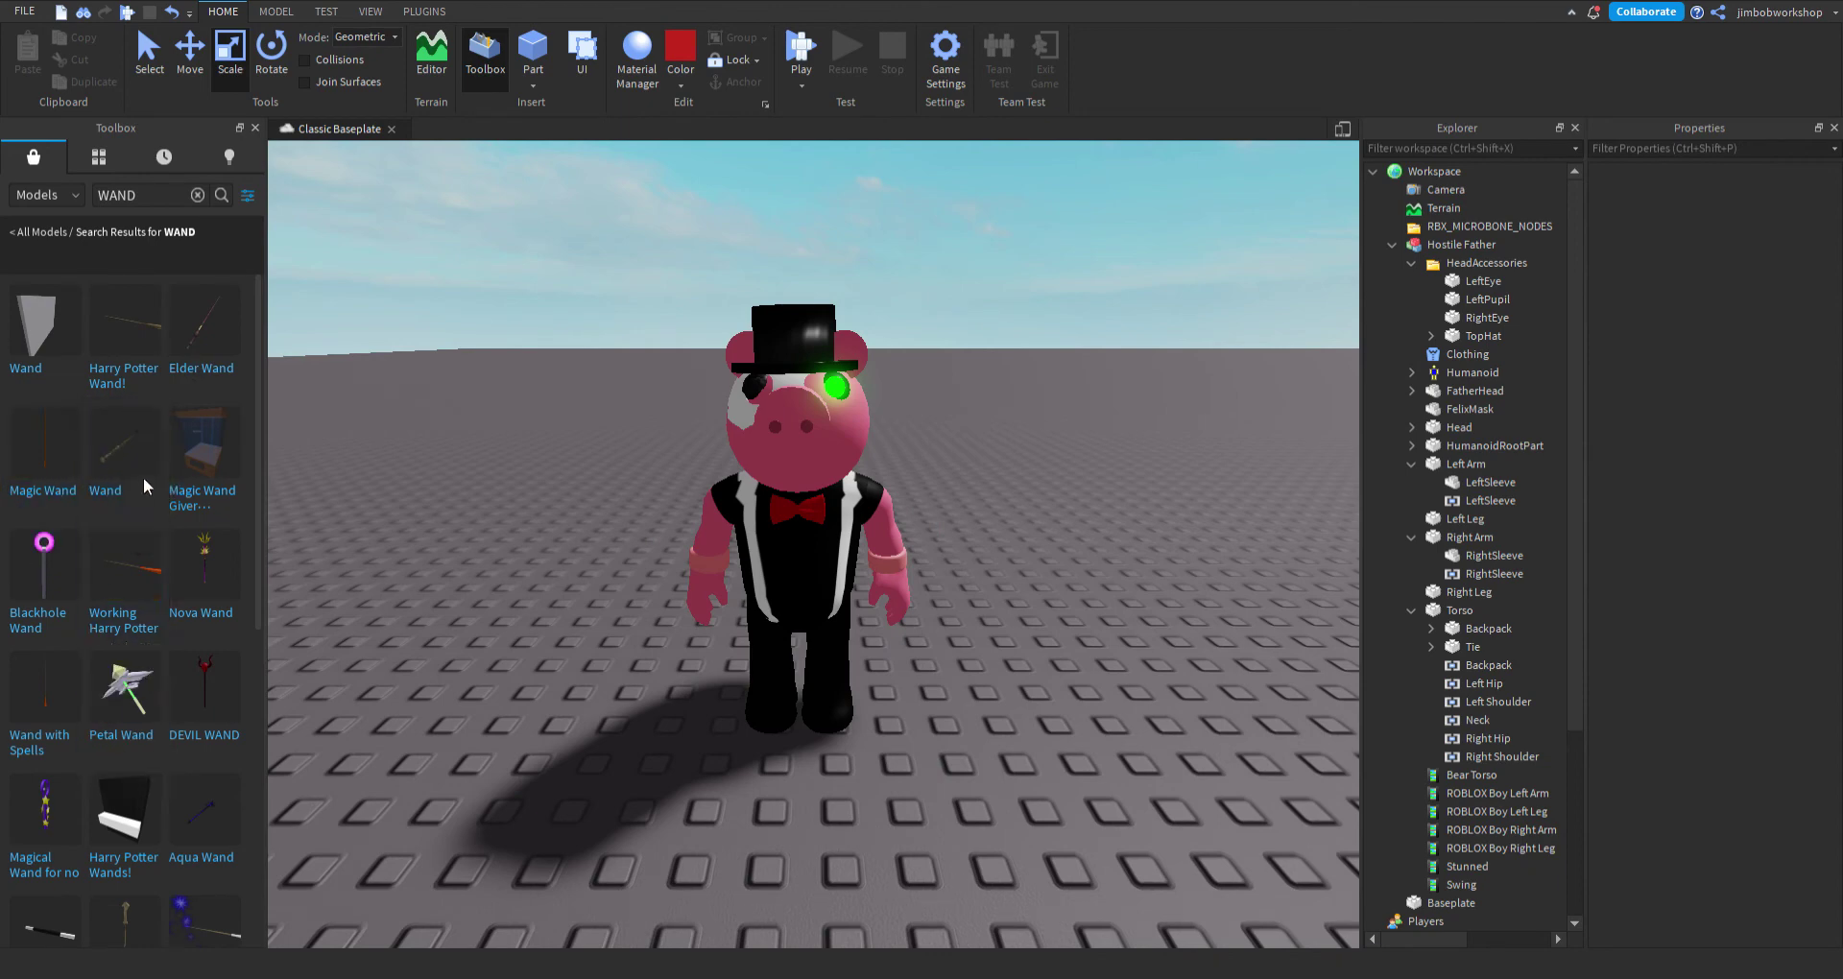
pyautogui.moveTo(118, 472); pyautogui.dragTo(580, 735)
pyautogui.press('w')
pyautogui.moveTo(946, 712)
pyautogui.mouseDown(button='right')
pyautogui.moveTo(936, 725)
pyautogui.moveTo(945, 712)
pyautogui.mouseUp(button='right')
pyautogui.press('a')
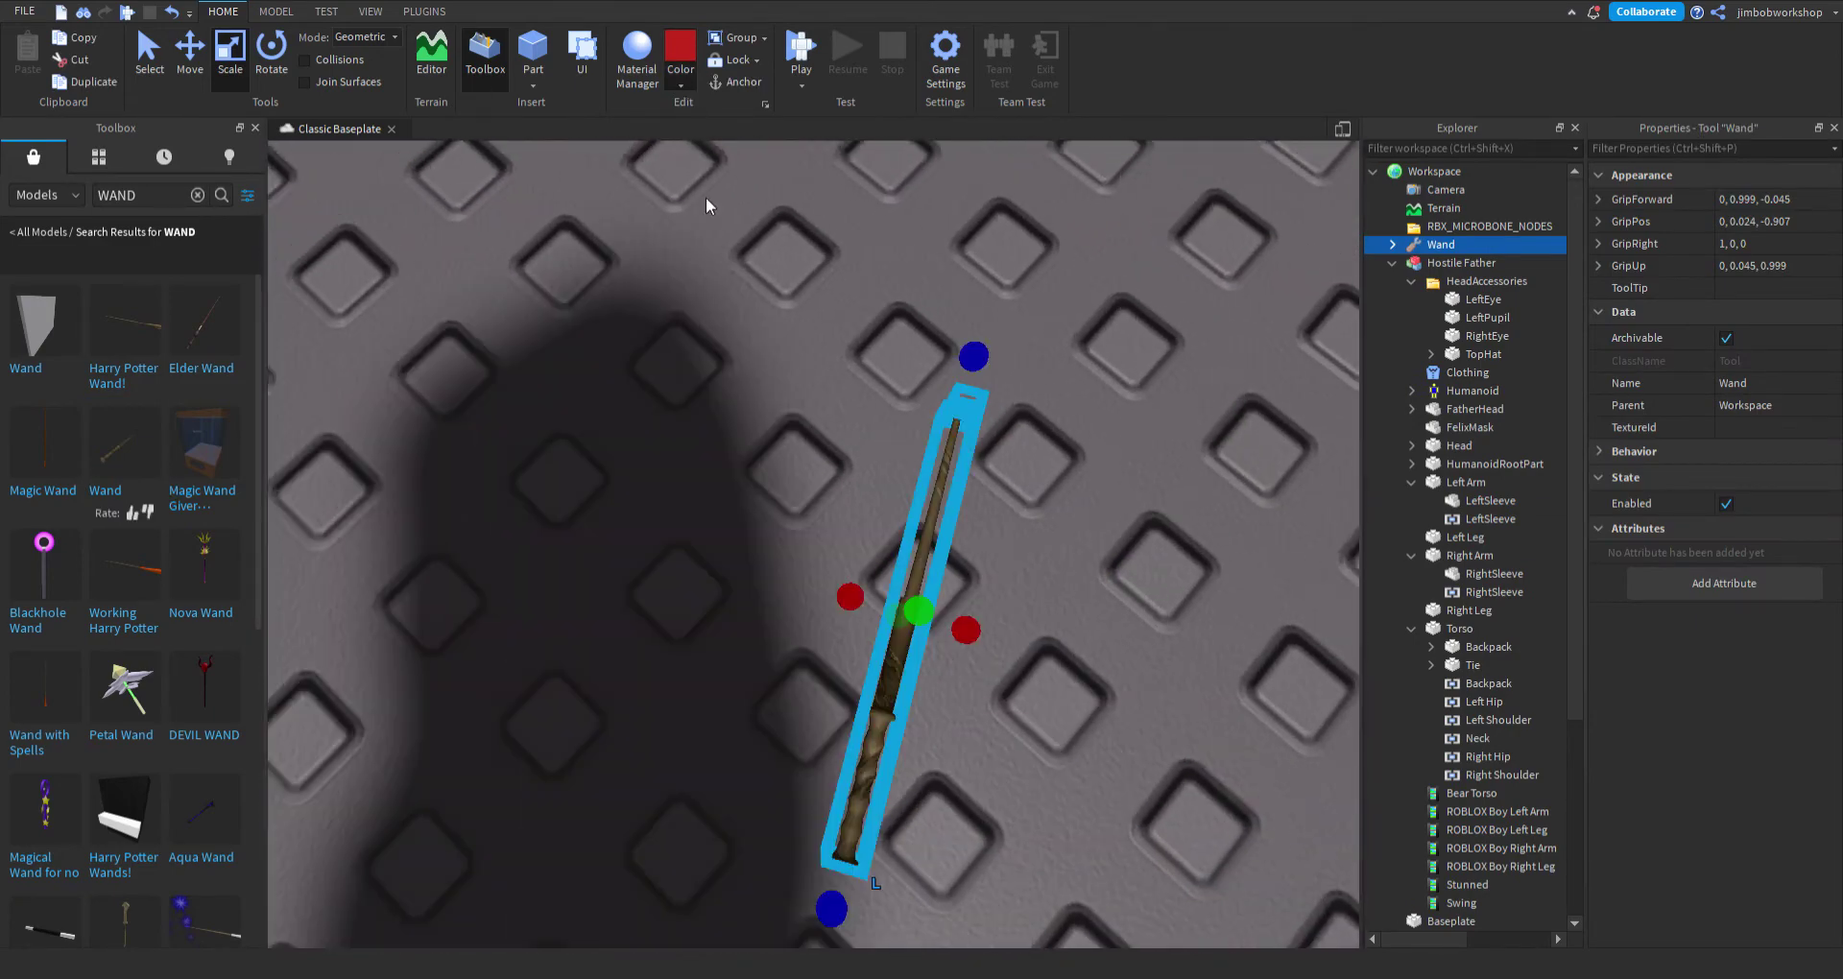
# Move the Wand in front of the Hostile Father's legs.
pyautogui.moveTo(823, 618); pyautogui.dragTo(821, 617, button='right')
pyautogui.press('s')
pyautogui.press('a')
pyautogui.press('d')
pyautogui.moveTo(860, 510); pyautogui.dragTo(810, 448)
pyautogui.press('s')
# Rotate the Wand so it points forward from the Hostile Father's body.
pyautogui.click(272, 53)
pyautogui.moveTo(878, 452); pyautogui.dragTo(878, 451, button='right')
pyautogui.press('w')
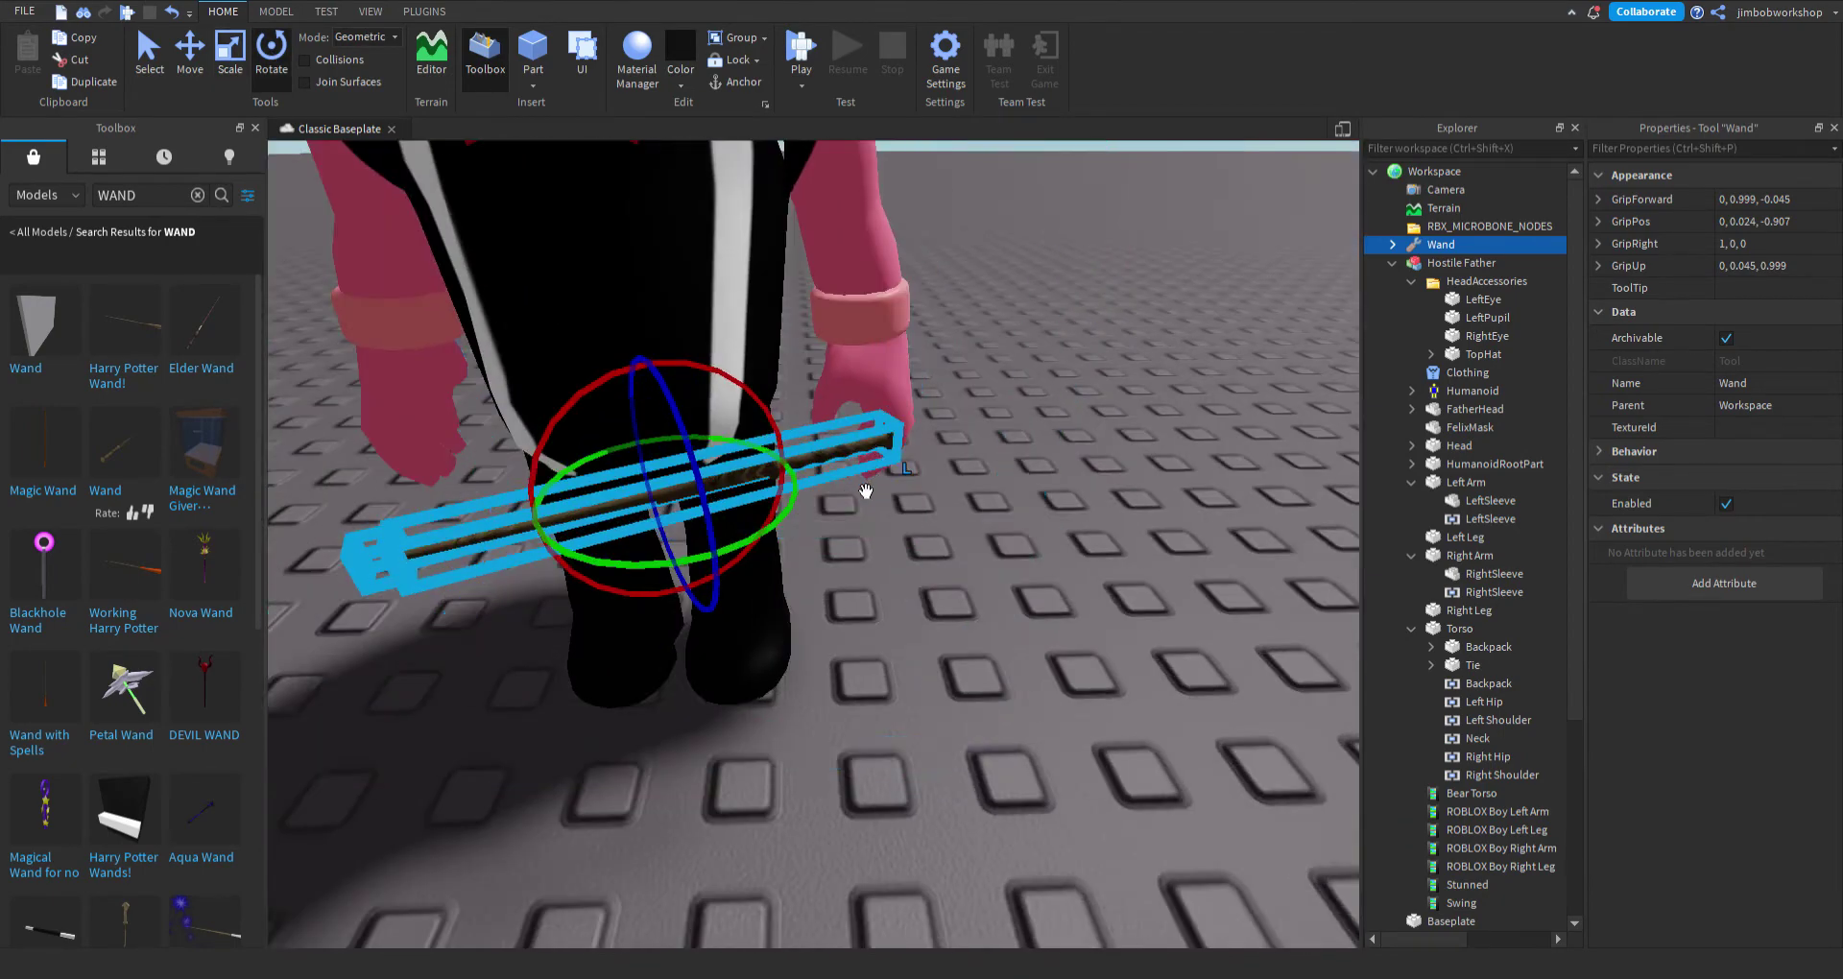
pyautogui.moveTo(804, 523); pyautogui.dragTo(854, 422)
pyautogui.press('a')
# Move the Wand across to the Hostile Father's right hand so its handle end sits in the grip.
pyautogui.click(193, 58)
pyautogui.moveTo(1200, 499); pyautogui.dragTo(917, 496)
pyautogui.press('s')
pyautogui.moveTo(1022, 520); pyautogui.dragTo(782, 634, button='right')
pyautogui.press('a')
pyautogui.press('w')
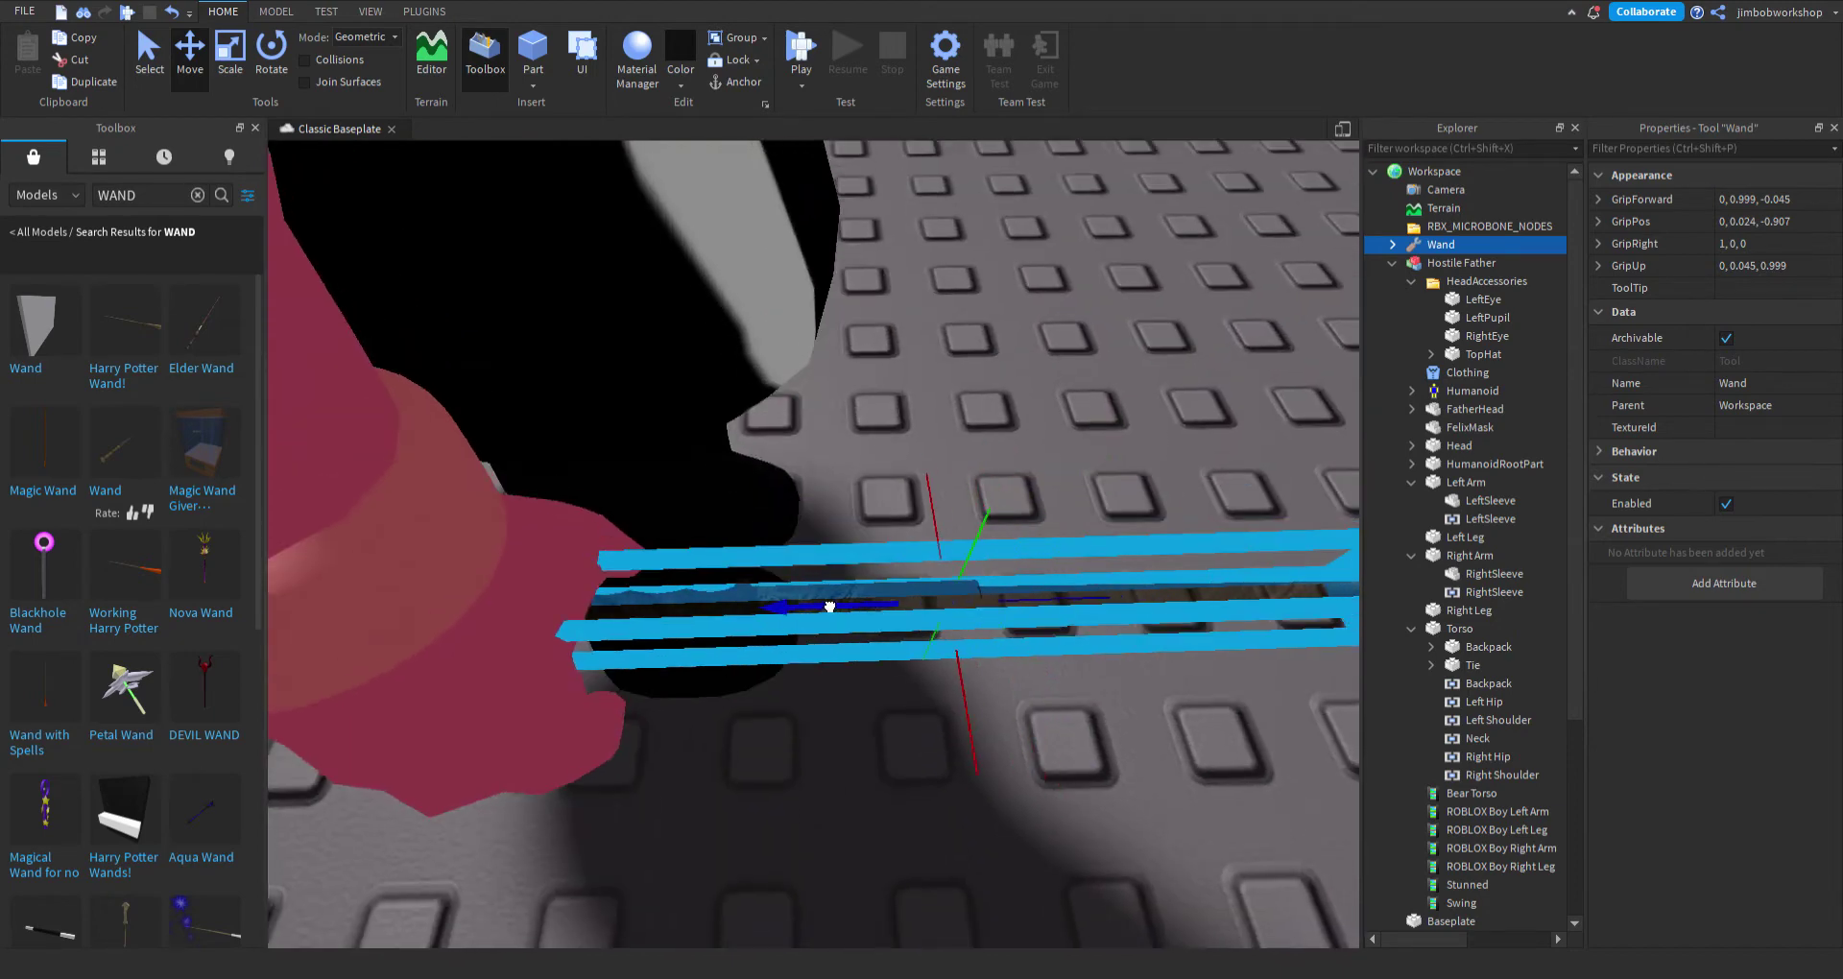
pyautogui.scroll(2, 851, 615)
# Scale the Wand slightly to fit the Hostile Father's right hand.
pyautogui.click(232, 65)
pyautogui.moveTo(948, 692); pyautogui.dragTo(953, 709)
pyautogui.press('s')
pyautogui.moveTo(952, 708); pyautogui.dragTo(991, 731, button='right')
pyautogui.press('d')
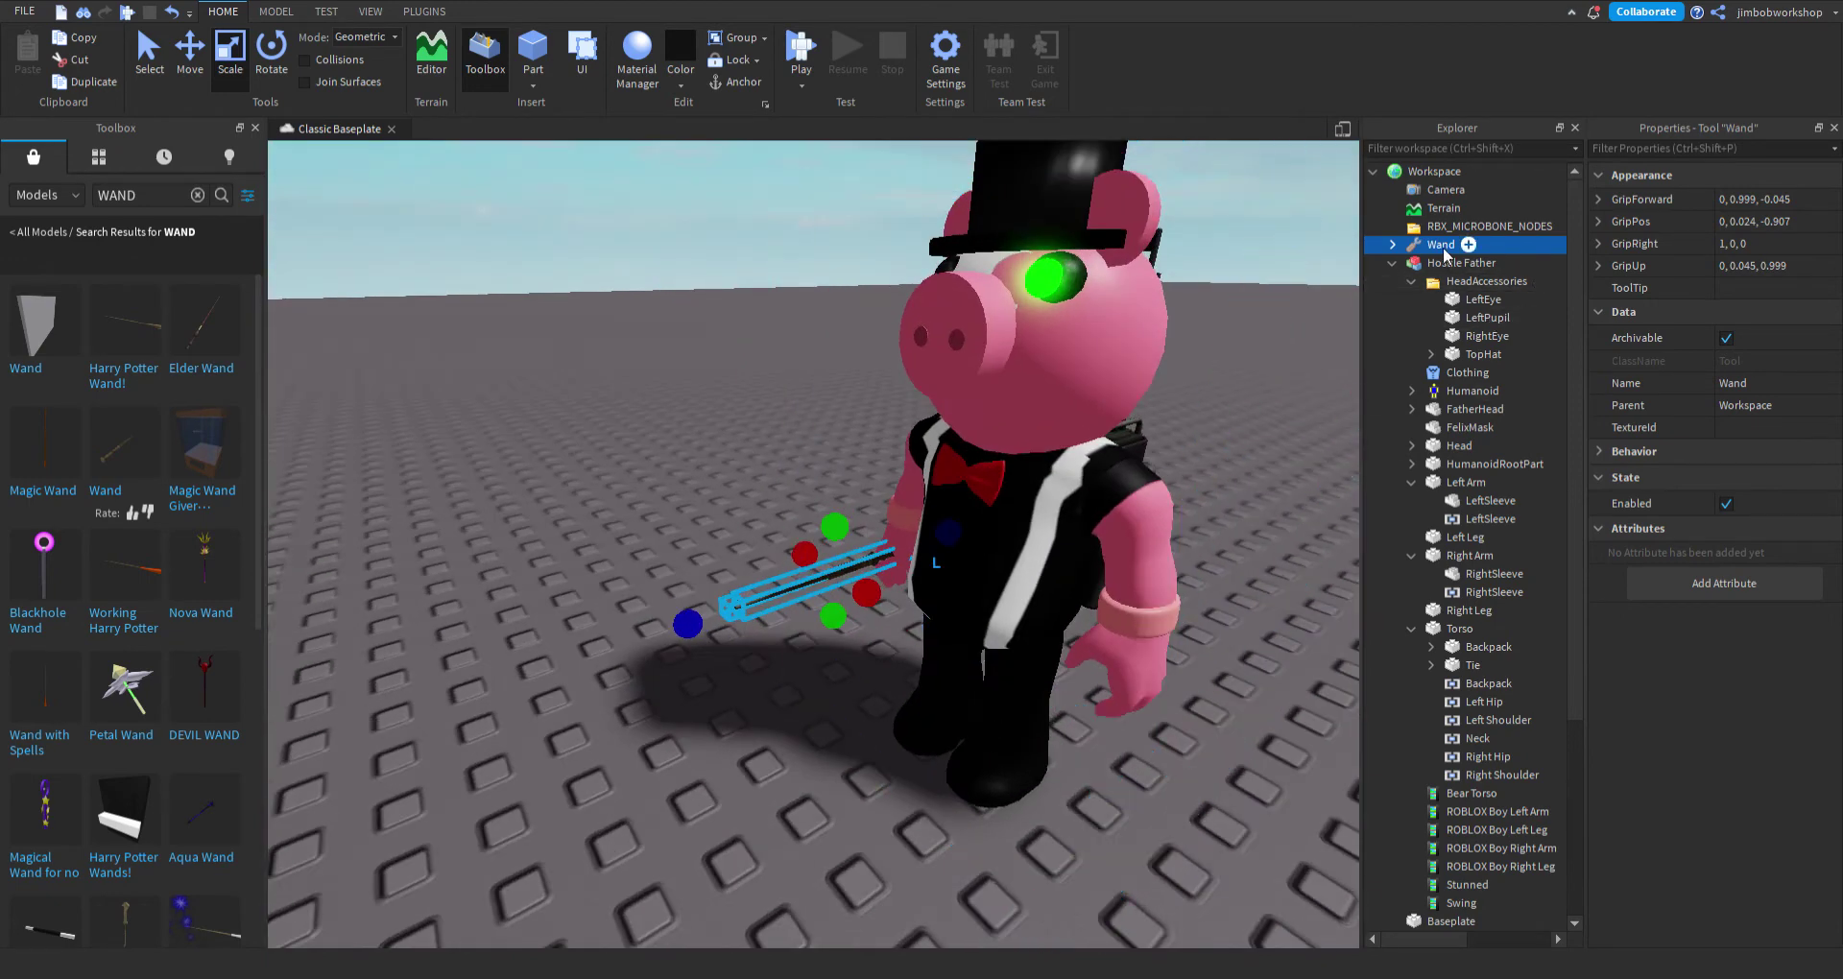
# Delete the Wand tool's Server, WeldConstraint, Animations, Client, Mouse, Spell and Tip objects, keeping only the Handle.
pyautogui.click(1393, 246)
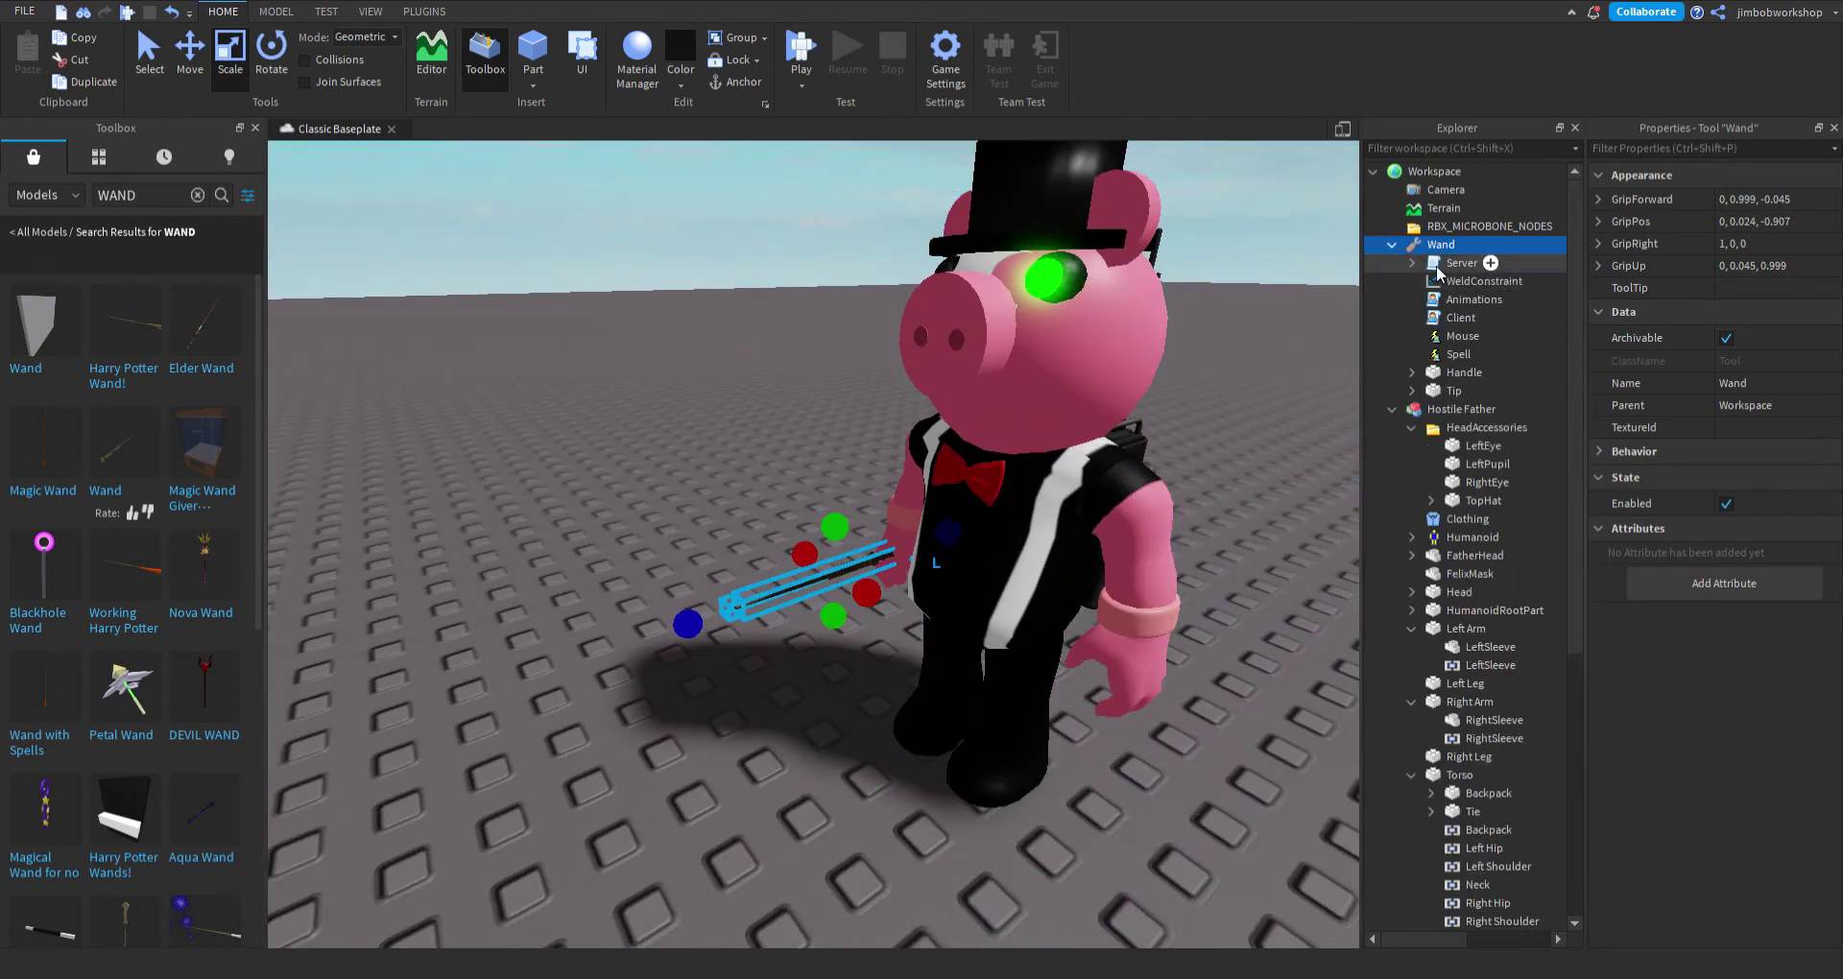
pyautogui.click(1534, 263)
pyautogui.keyDown('shift'); pyautogui.click(1459, 354); pyautogui.keyUp('shift')
pyautogui.press('Delete')
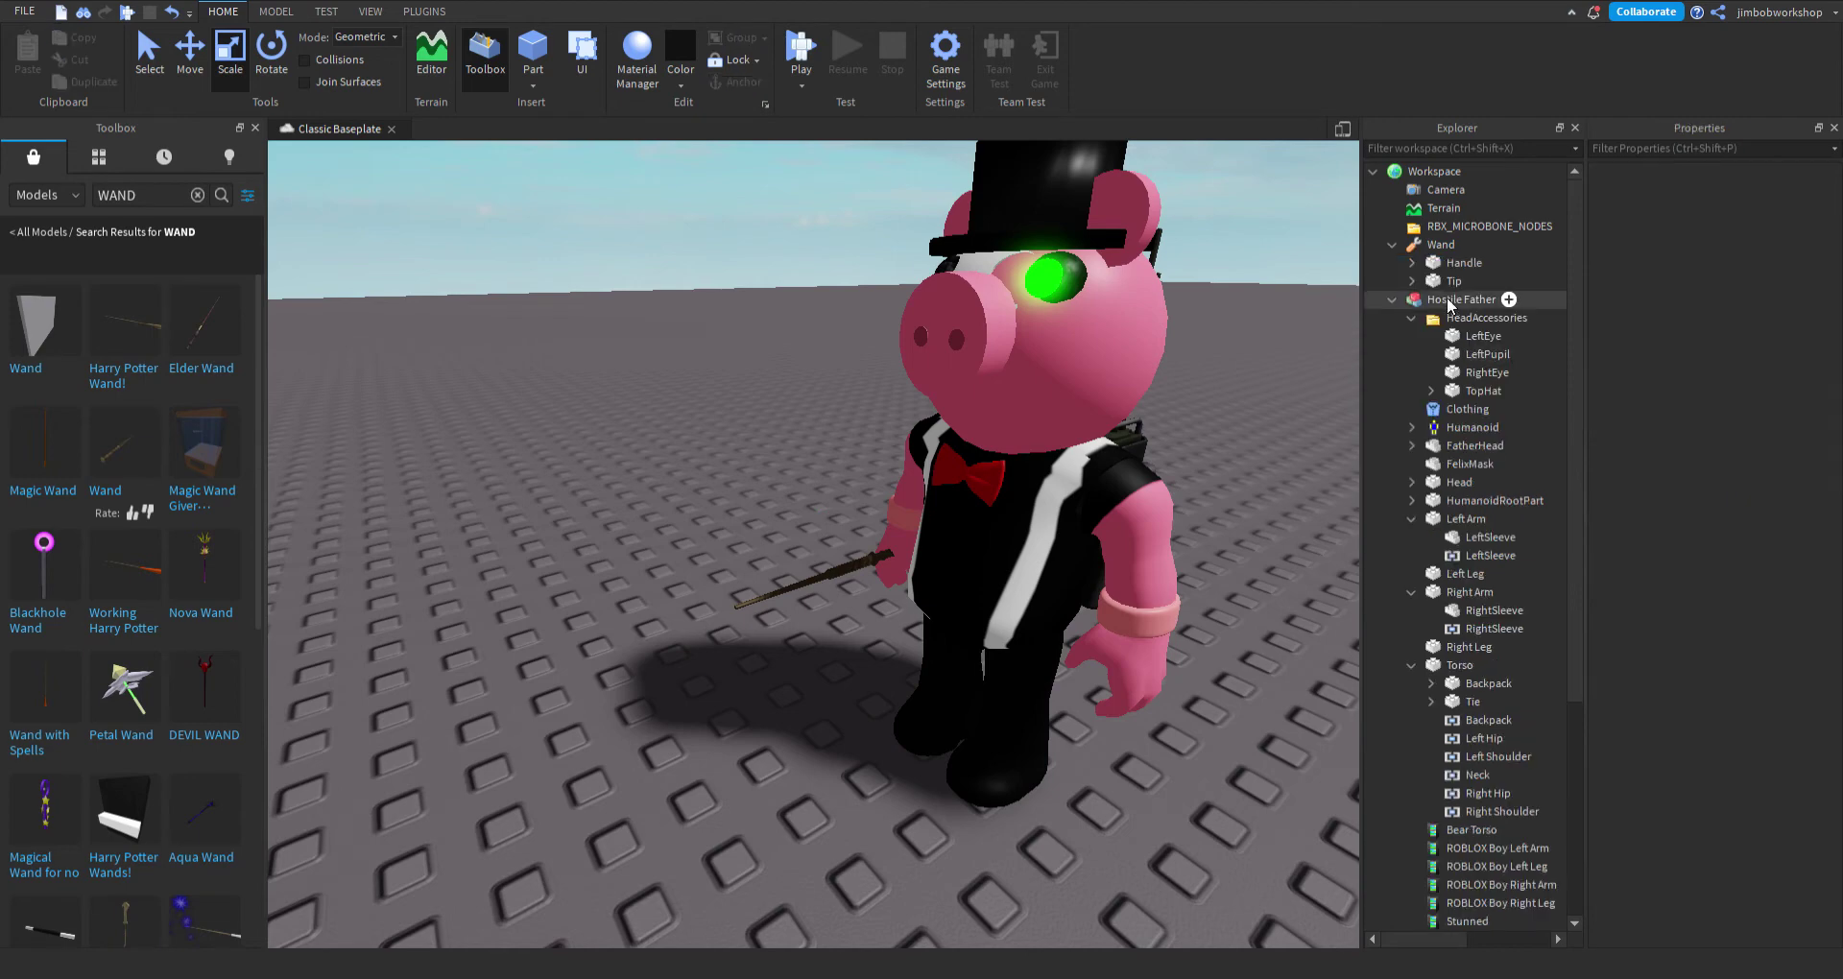
pyautogui.click(1450, 281)
pyautogui.press('Delete')
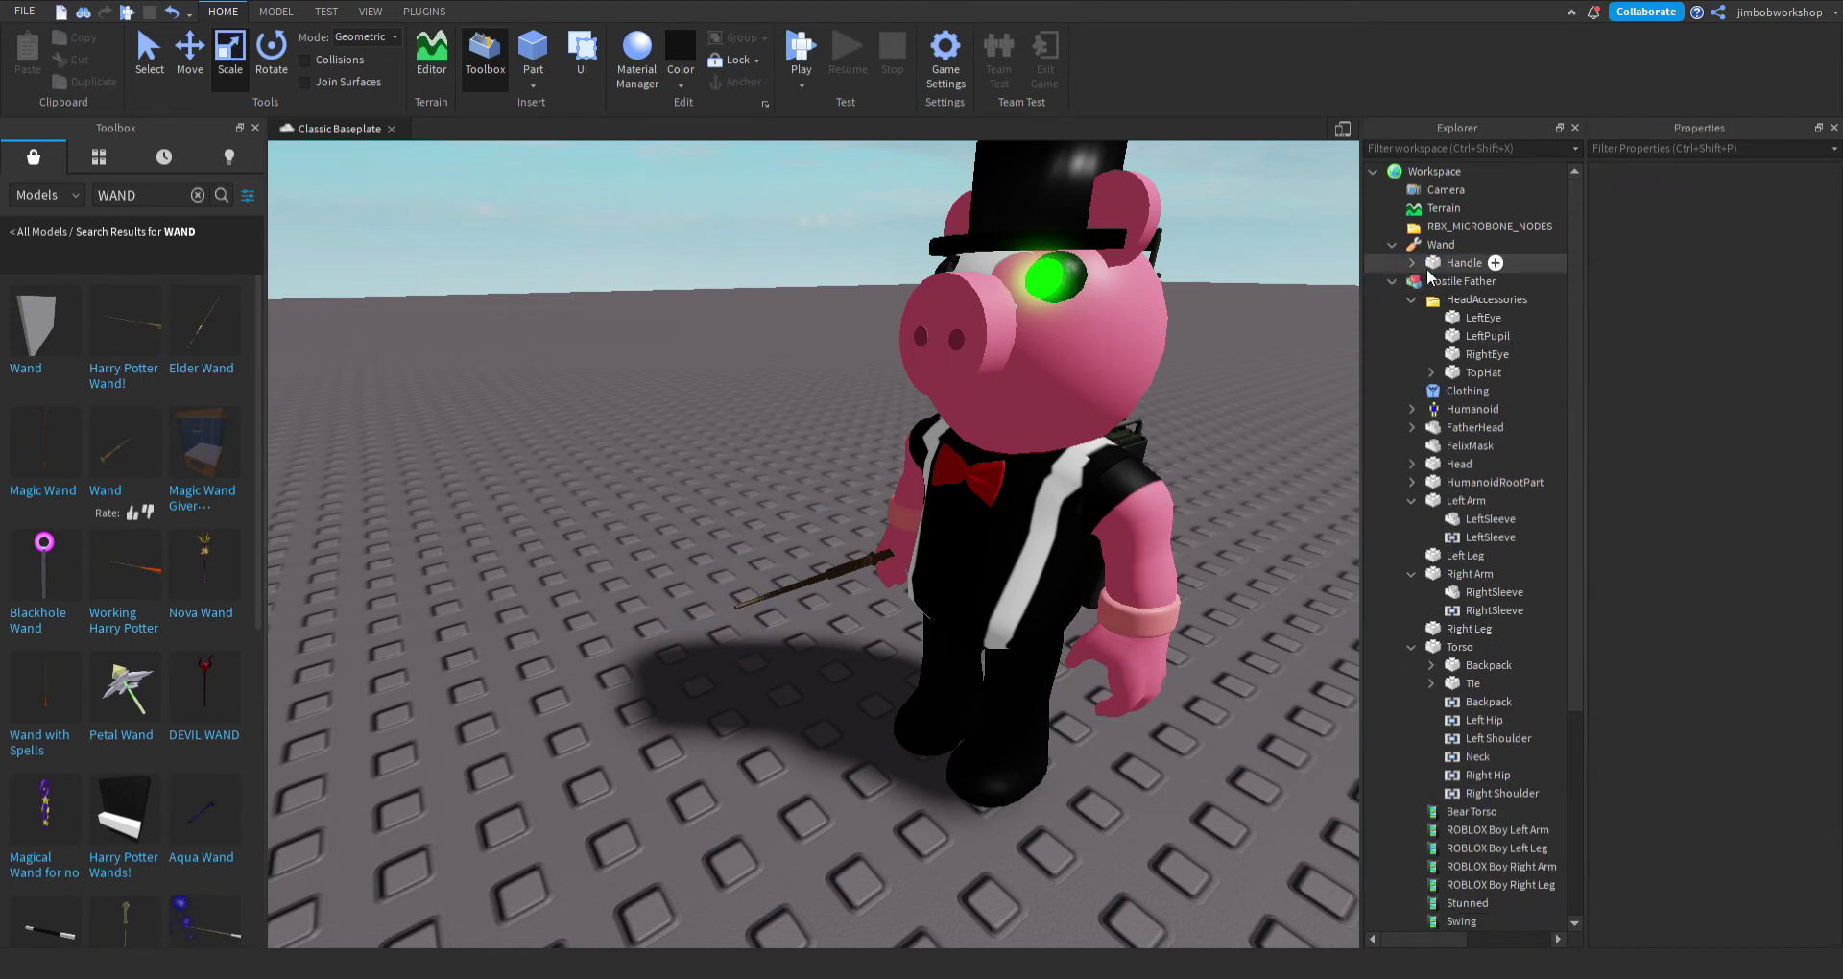
# Strip the Wand's Handle down to its Mesh by deleting its other children, including the Appa, Cast1, Cast2 and DisAppa animations.
pyautogui.click(1411, 262)
pyautogui.click(1481, 302)
pyautogui.press('Delete')
pyautogui.click(1547, 302)
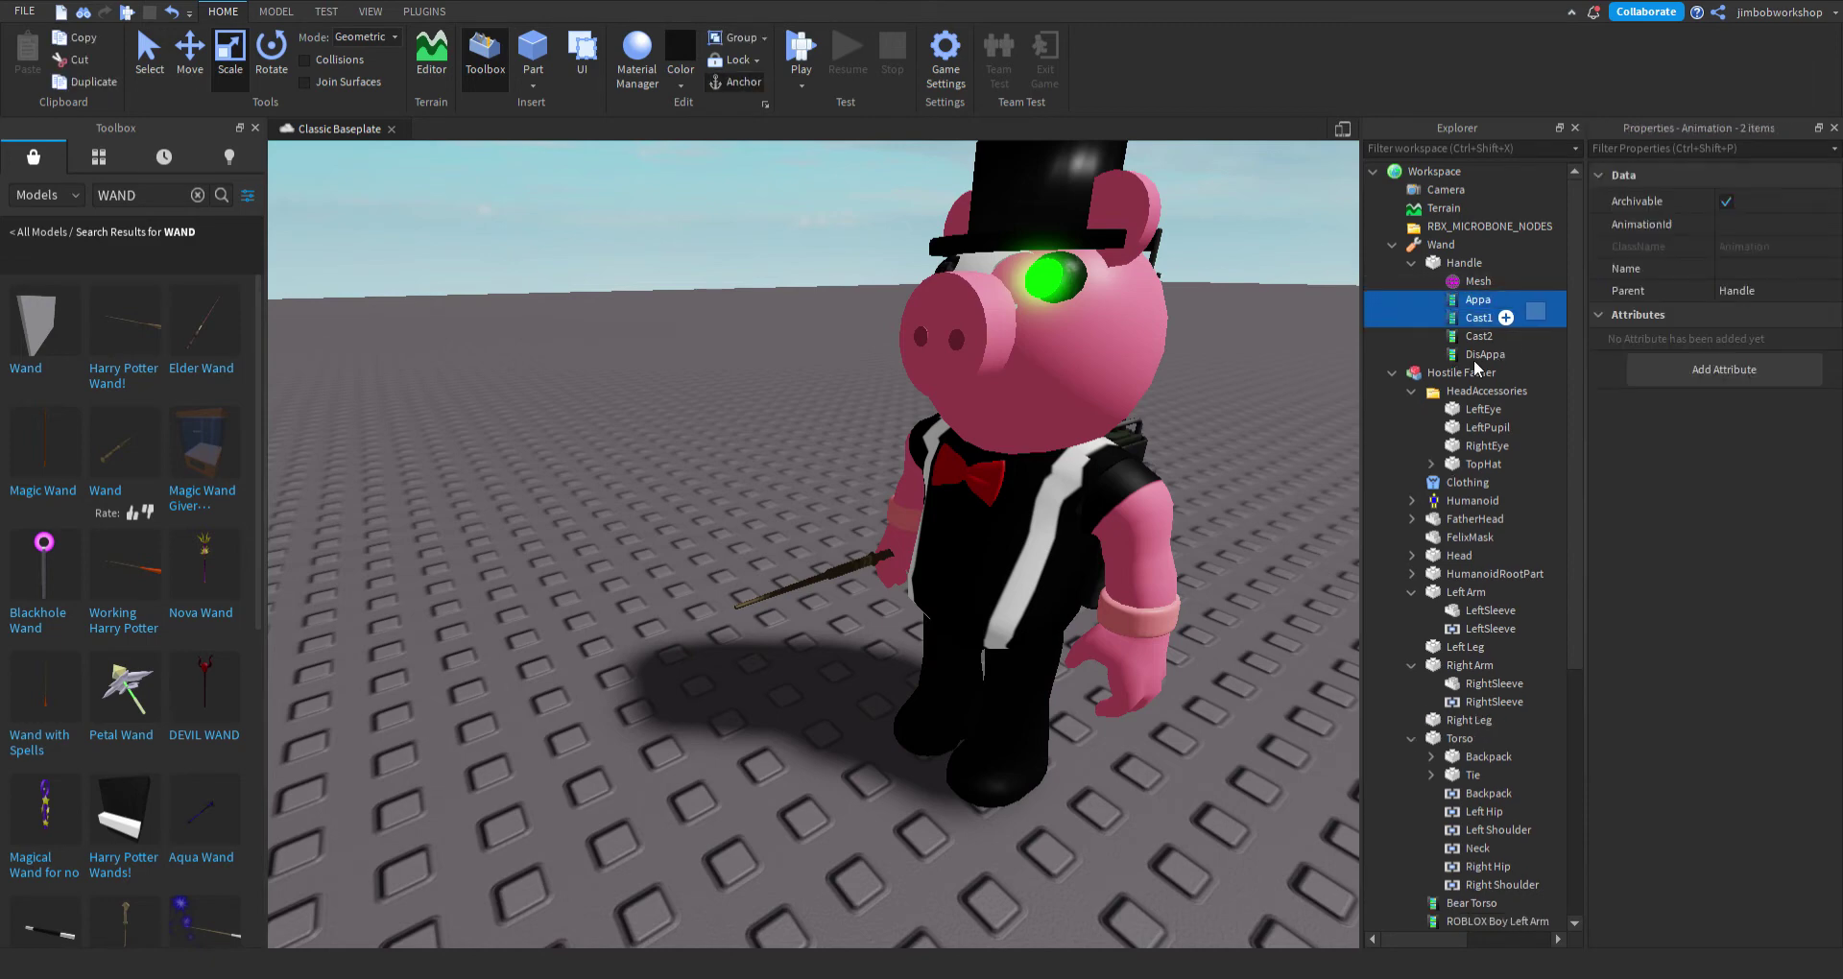
pyautogui.keyDown('shift'); pyautogui.click(1473, 354); pyautogui.keyUp('shift')
pyautogui.press('Delete')
# Reparent the Handle into the Hostile Father's Right Arm and remove the empty Wand tool from the Workspace.
pyautogui.click(1464, 262)
pyautogui.moveTo(1466, 263); pyautogui.dragTo(1522, 591)
pyautogui.click(1469, 555)
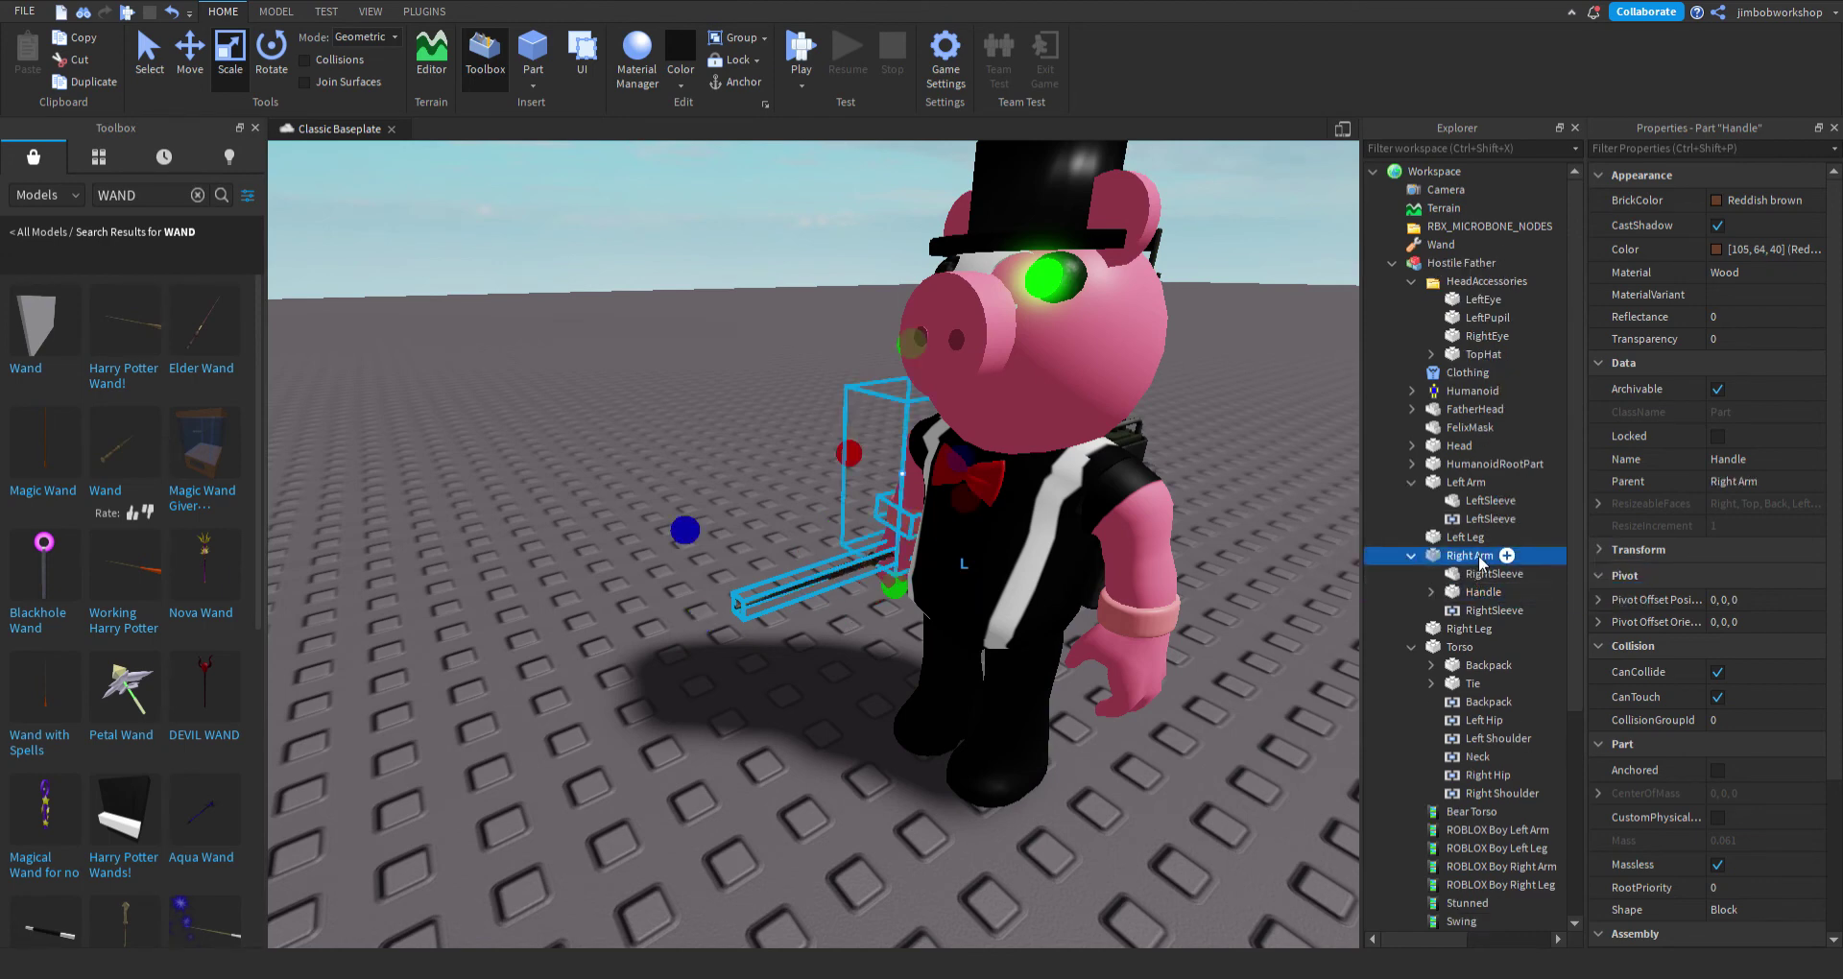
pyautogui.moveTo(1436, 245); pyautogui.dragTo(1491, 581)
# Rename the Handle inside the Right Arm as Wand.
pyautogui.click(1488, 576)
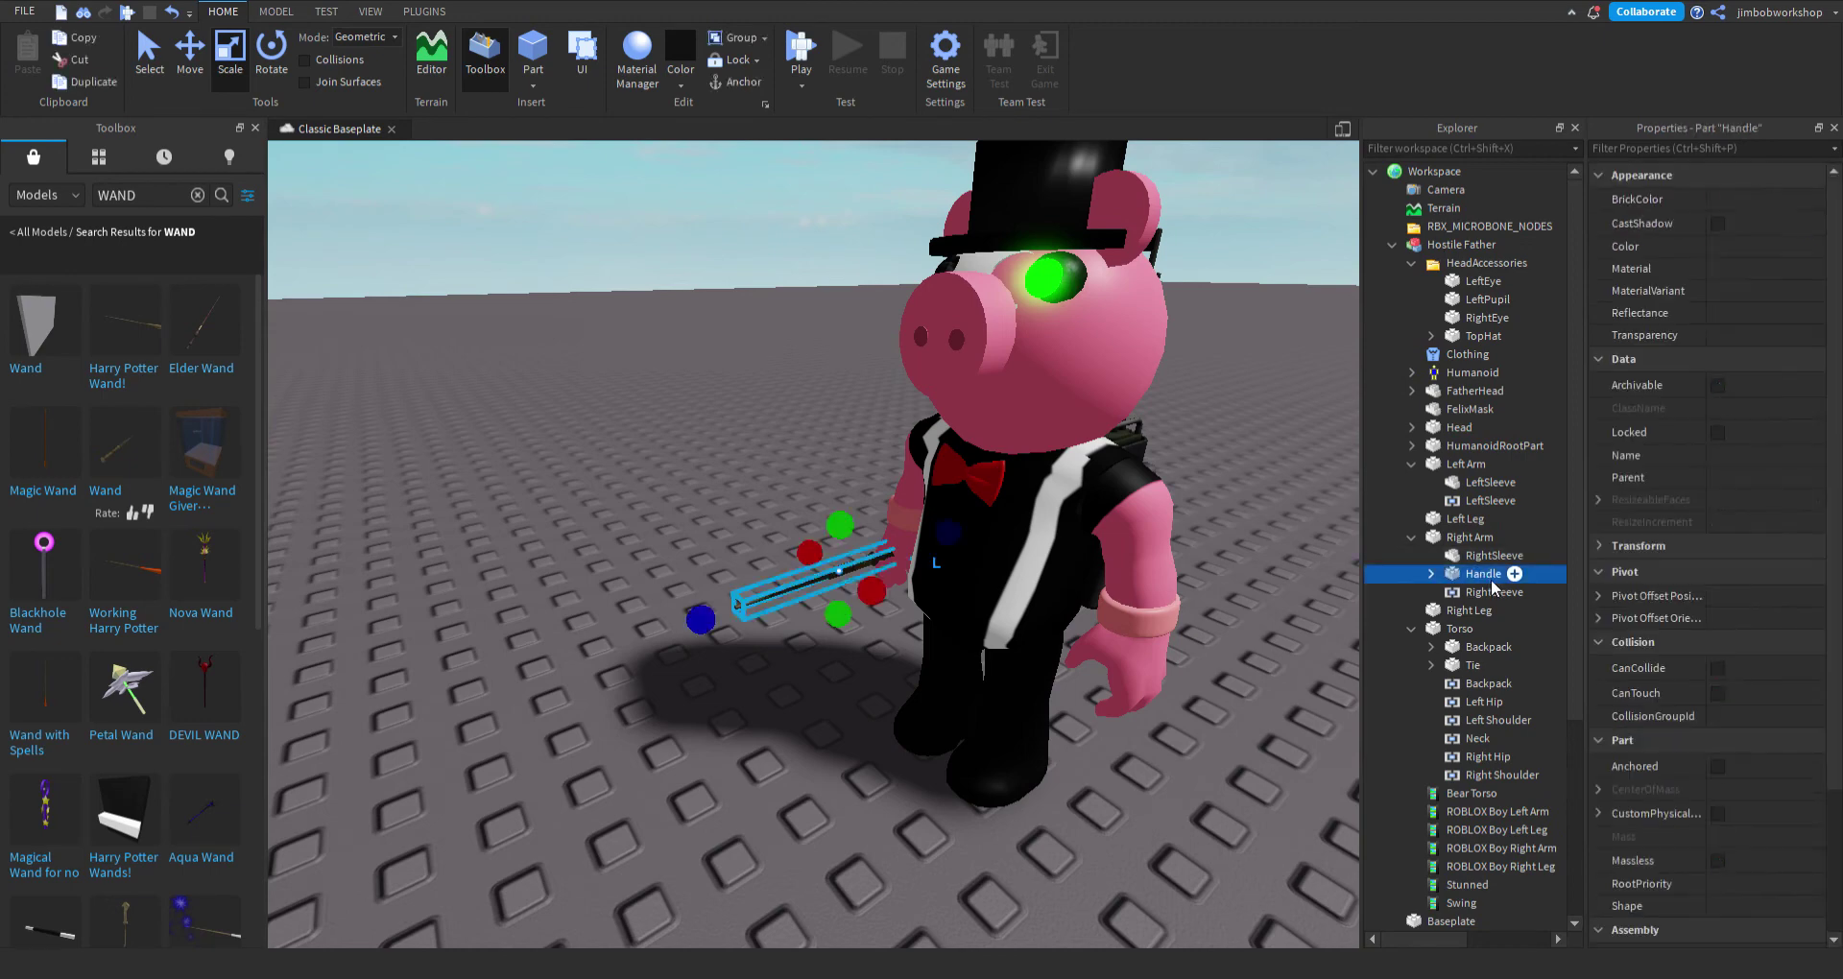
pyautogui.press('F2')
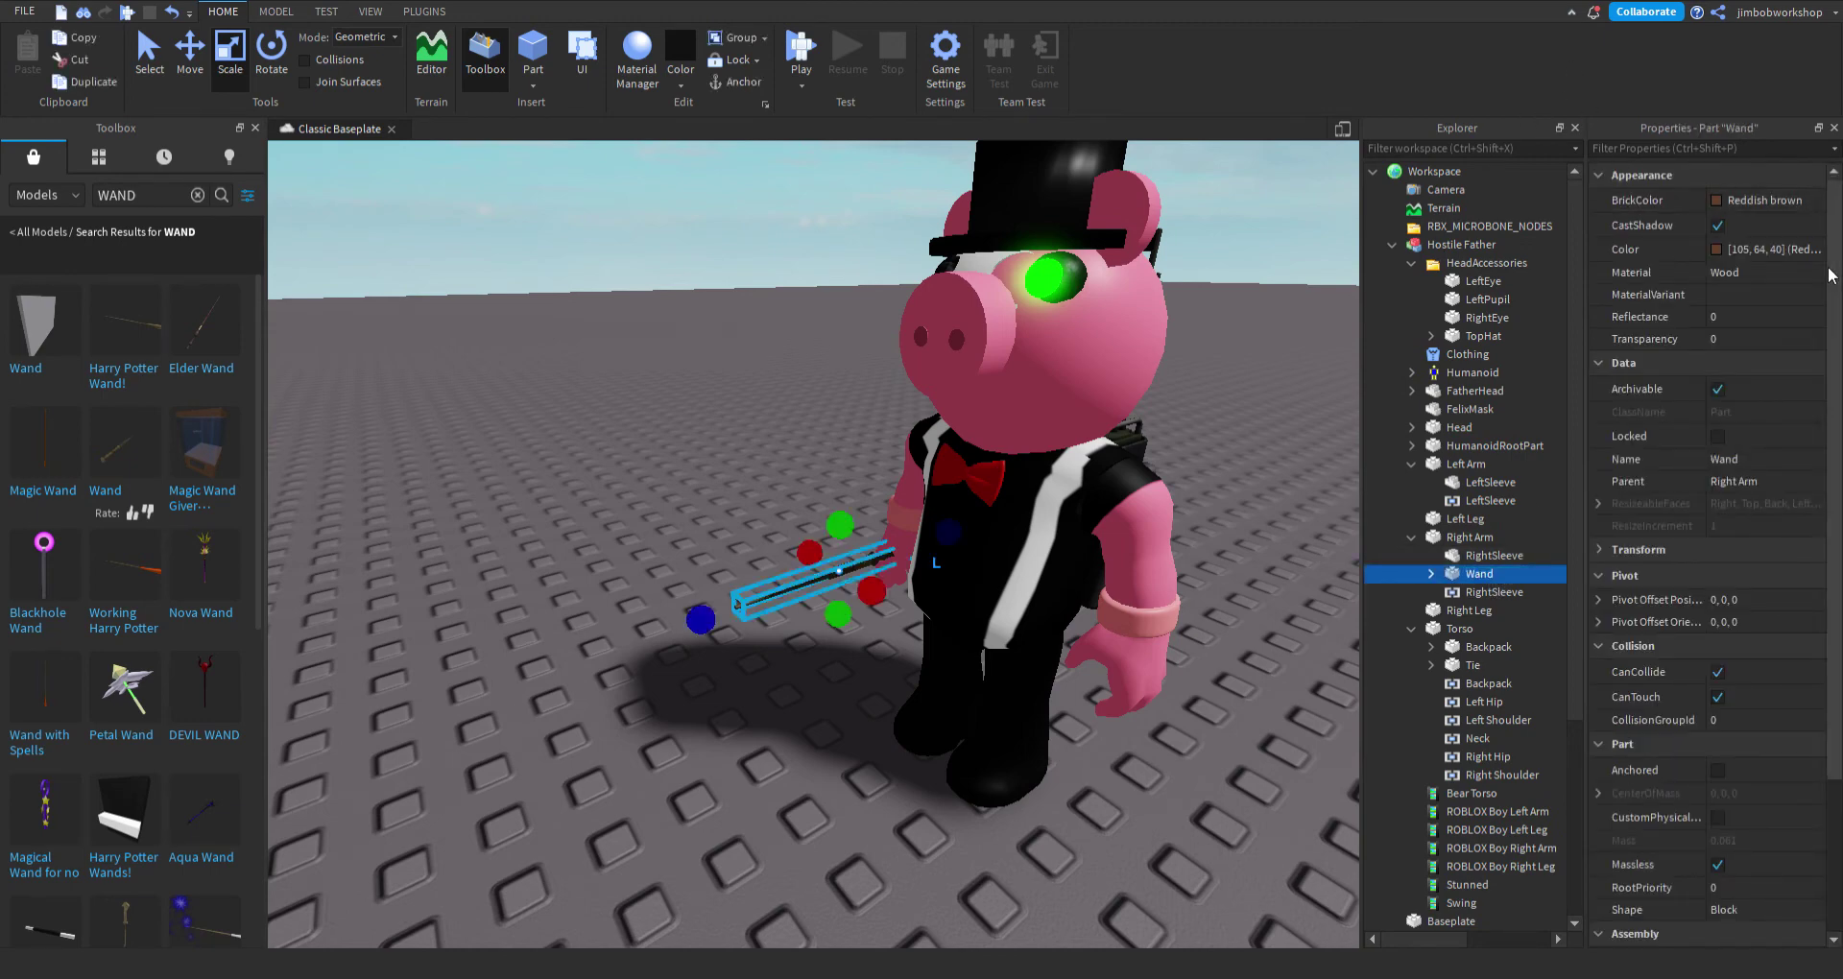
pyautogui.moveTo(925, 457); pyautogui.dragTo(972, 432, button='right')
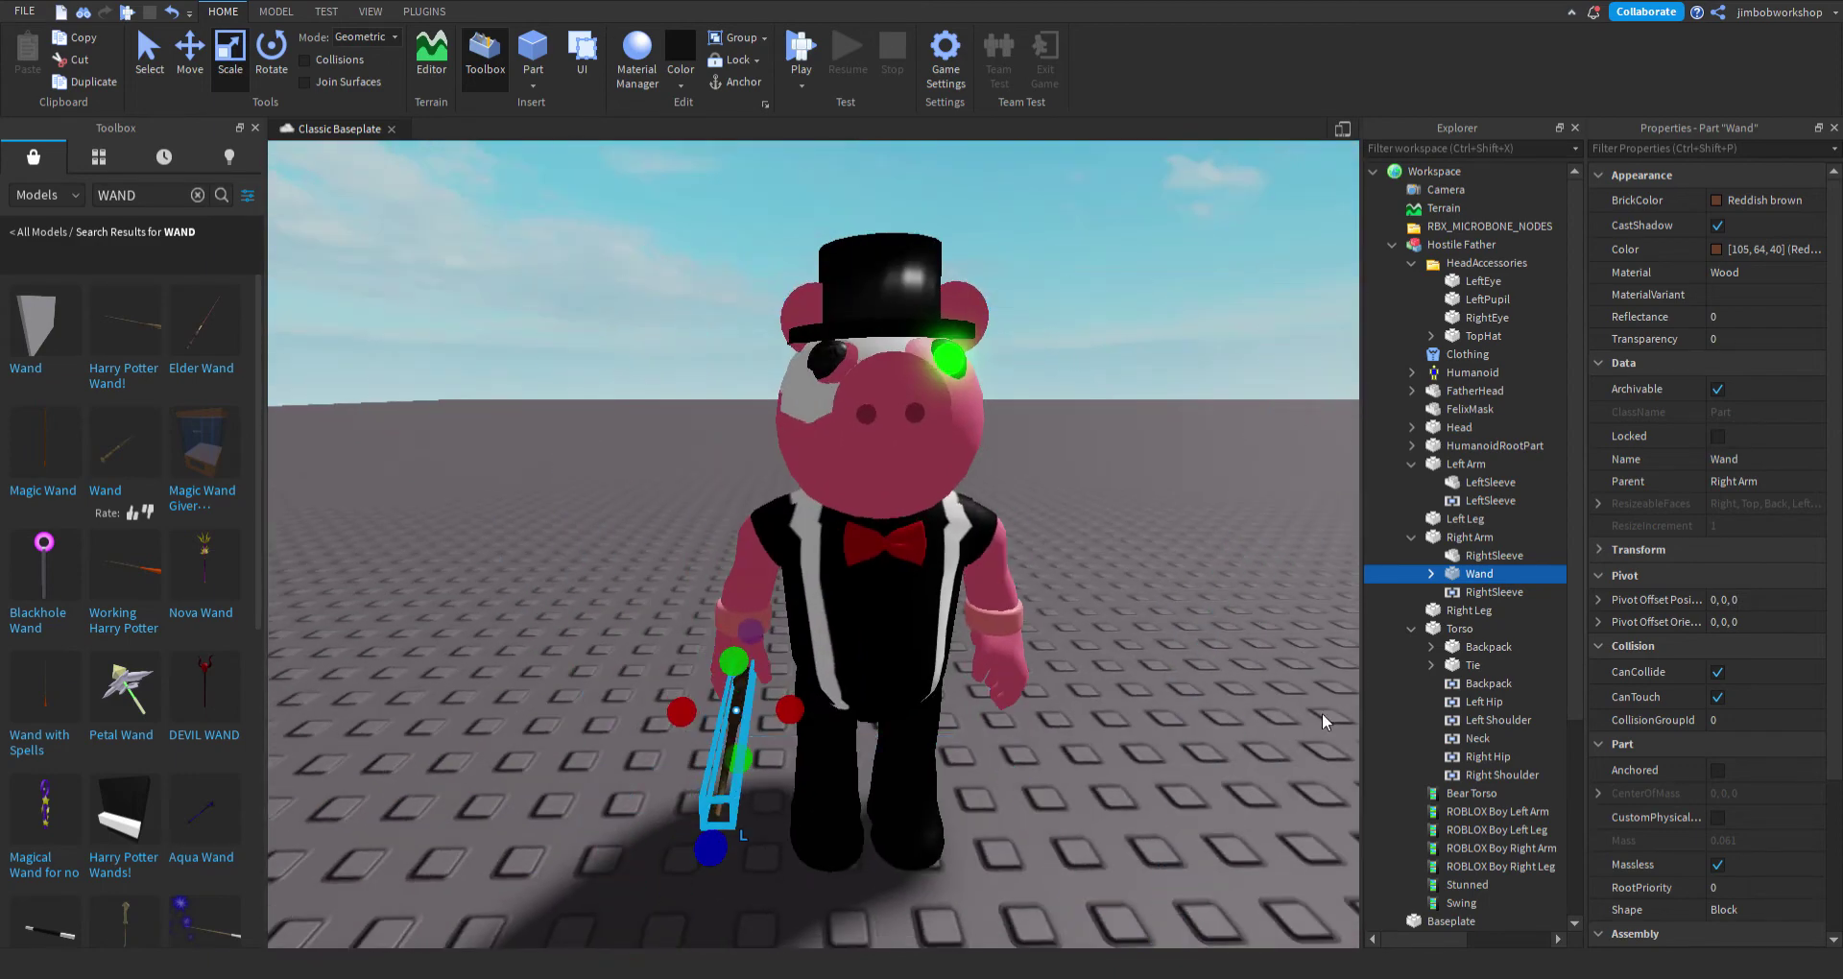
pyautogui.moveTo(857, 594); pyautogui.dragTo(823, 630, button='right')
pyautogui.scroll(-4, 828, 624)
# Select the whole Hostile Father model and open it in the RigEdit Lite plugin.
pyautogui.click(918, 482)
pyautogui.moveTo(920, 485); pyautogui.dragTo(942, 500, button='right')
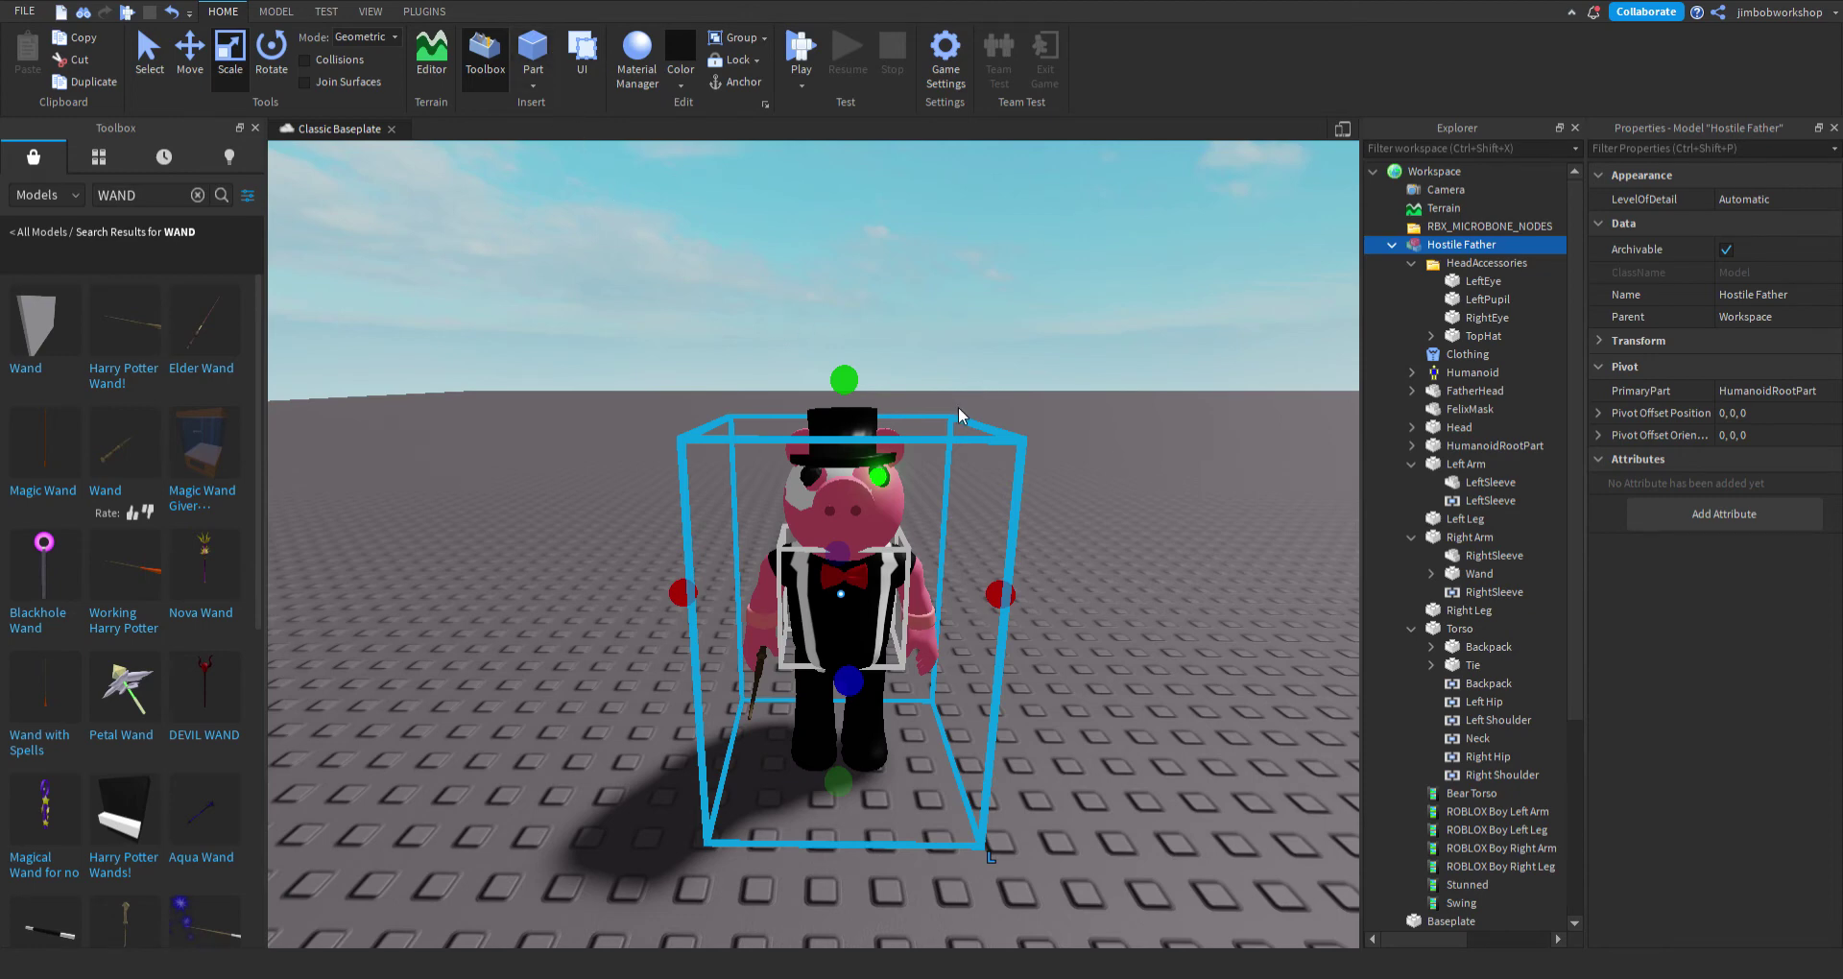
pyautogui.scroll(4, 958, 407)
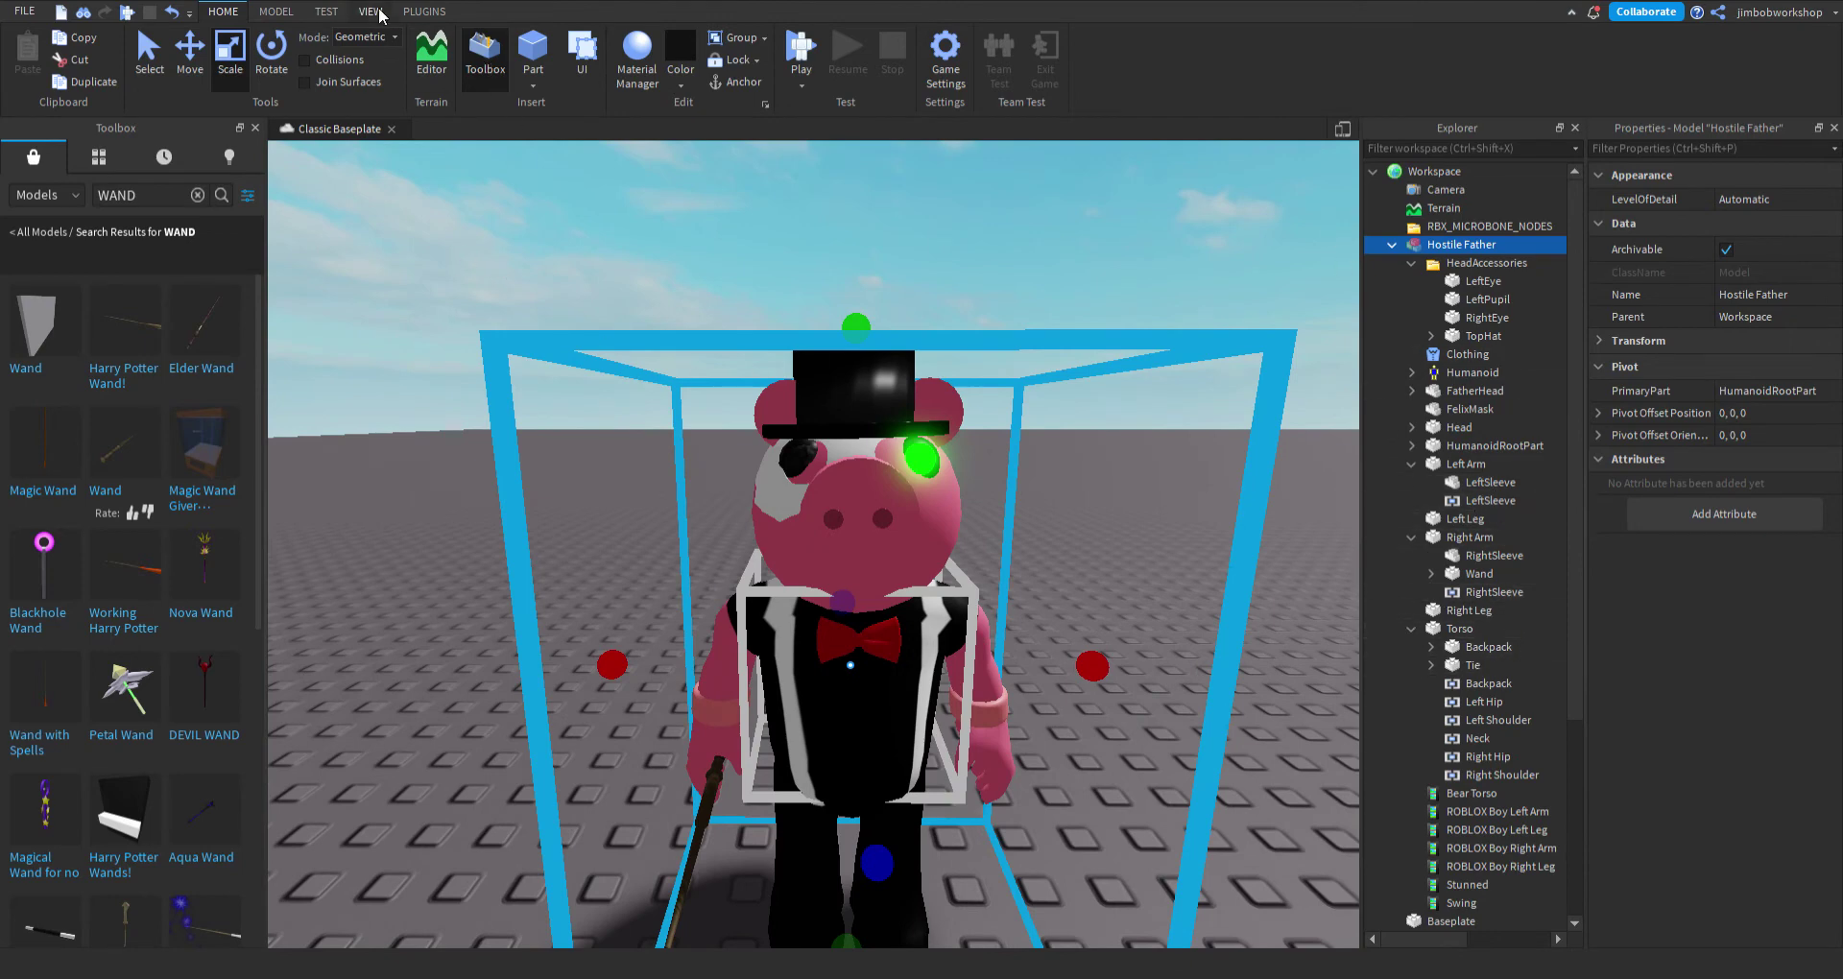
pyautogui.click(423, 12)
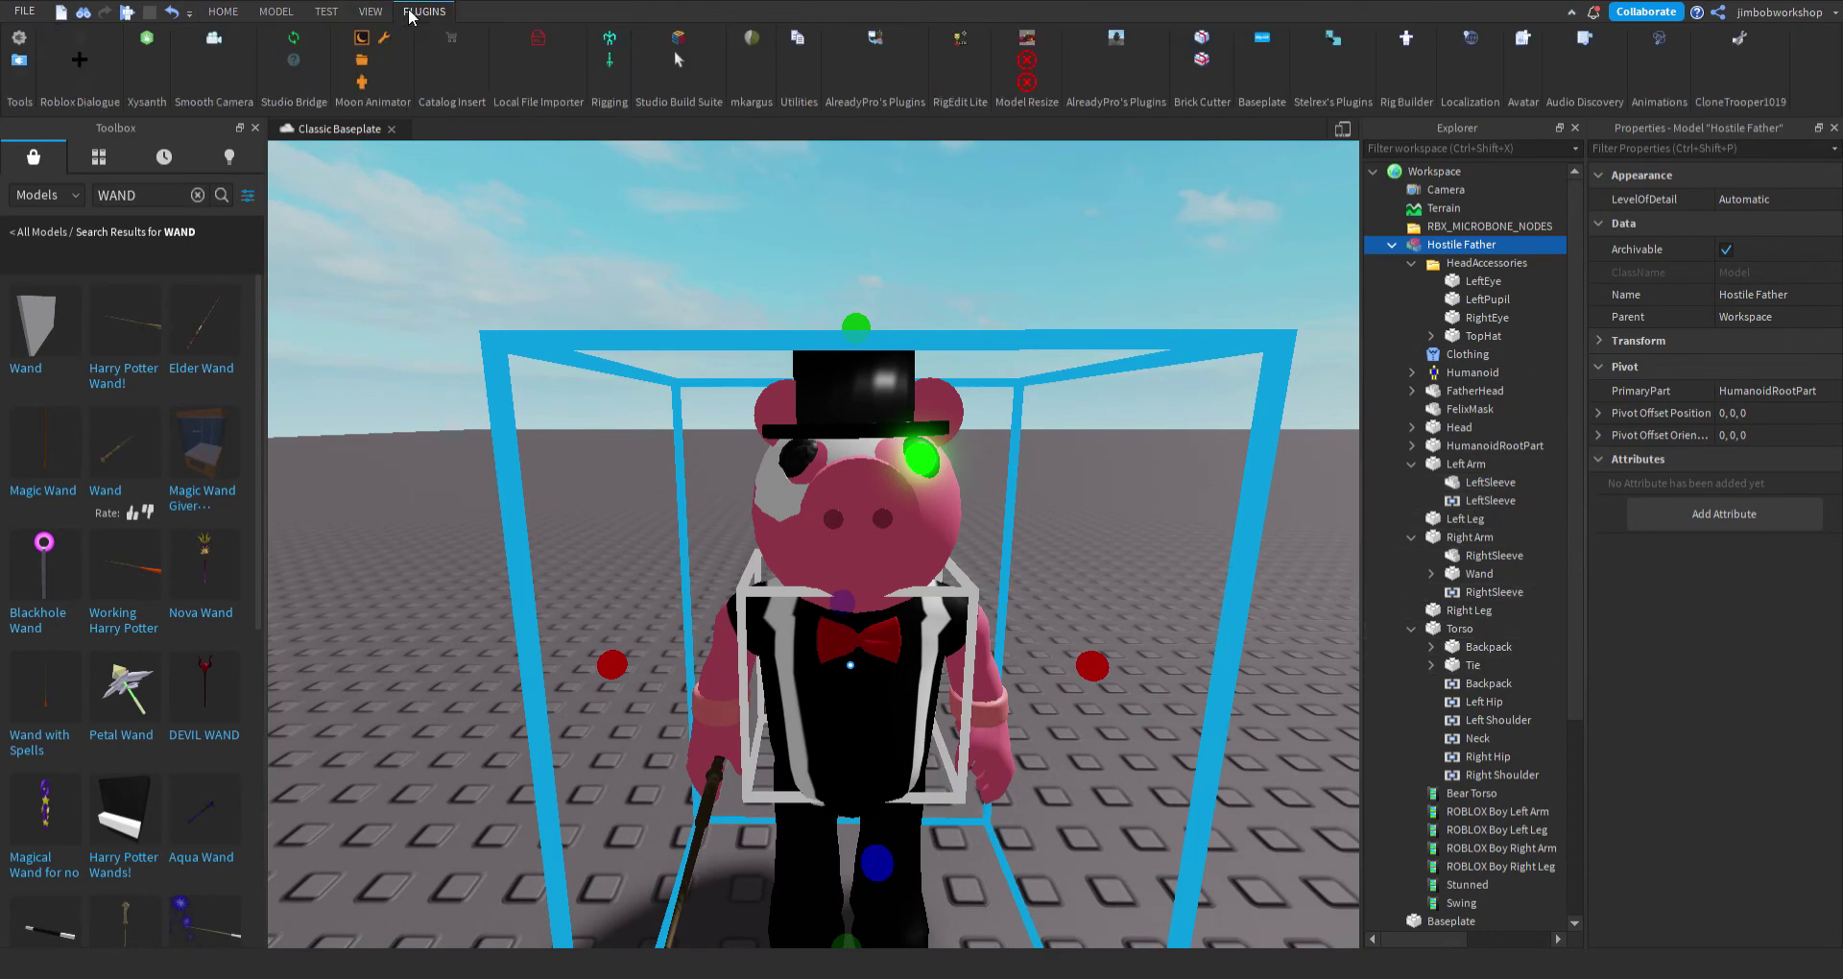
pyautogui.click(198, 196)
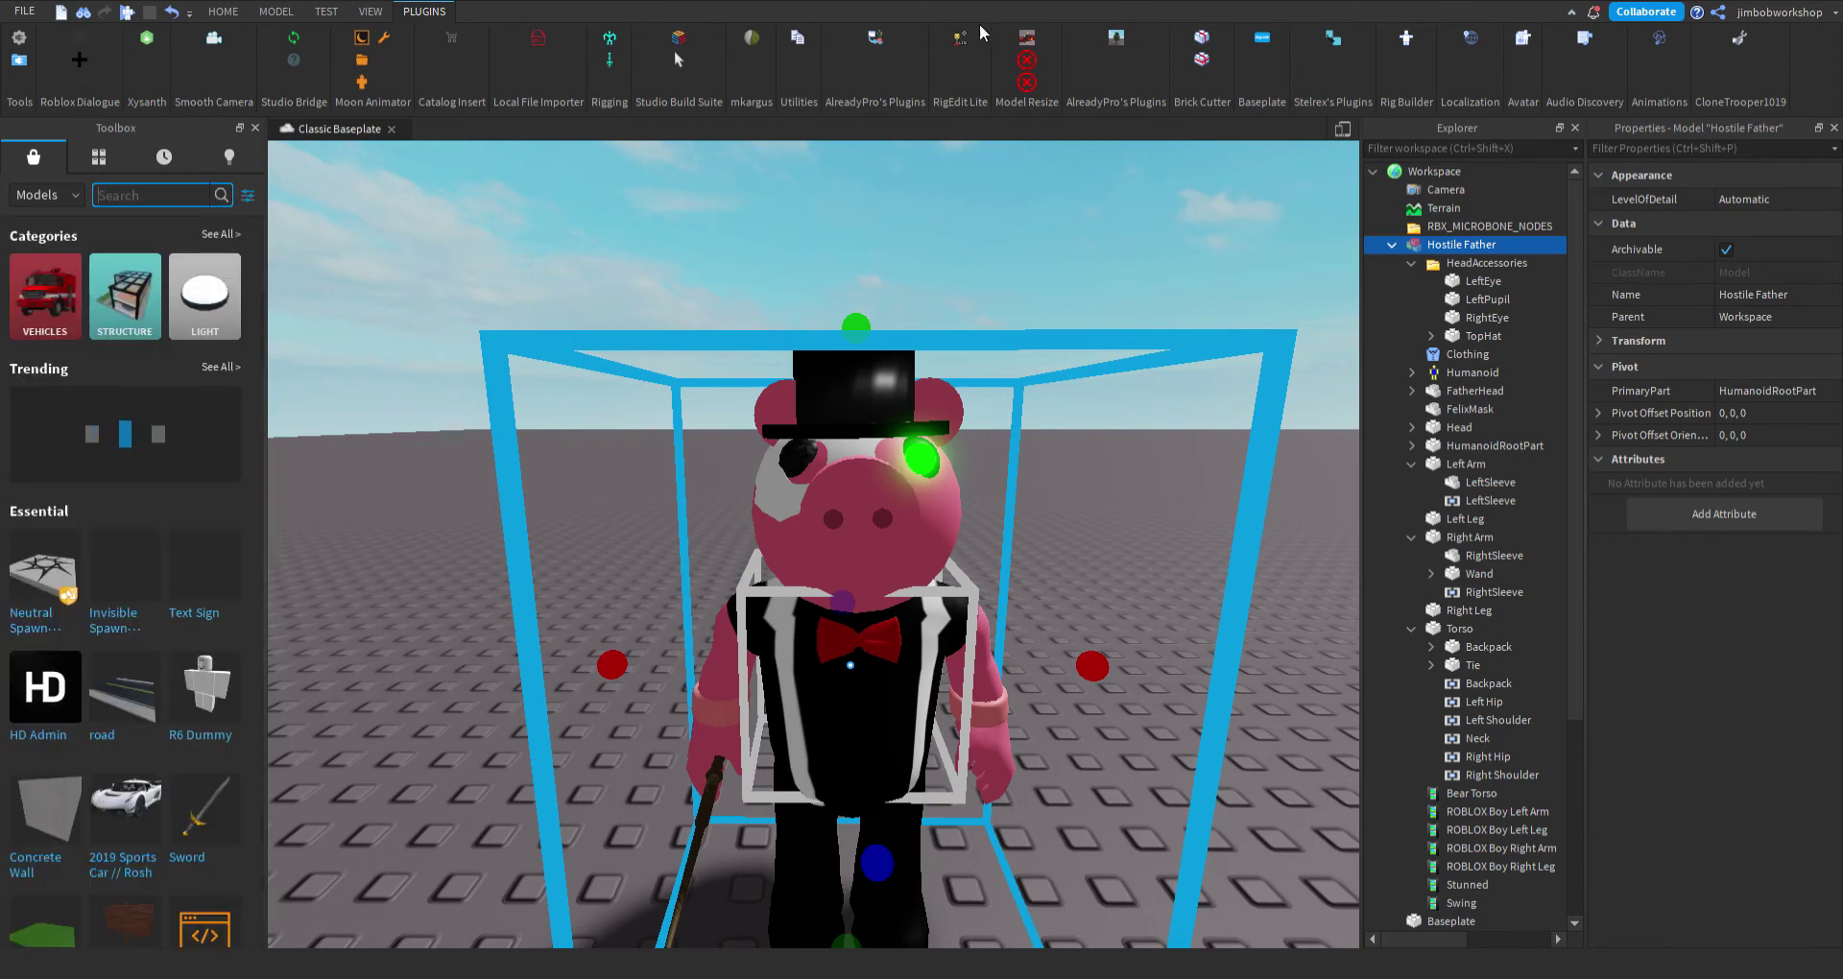
pyautogui.click(961, 43)
pyautogui.moveTo(1194, 453); pyautogui.dragTo(1183, 456, button='right')
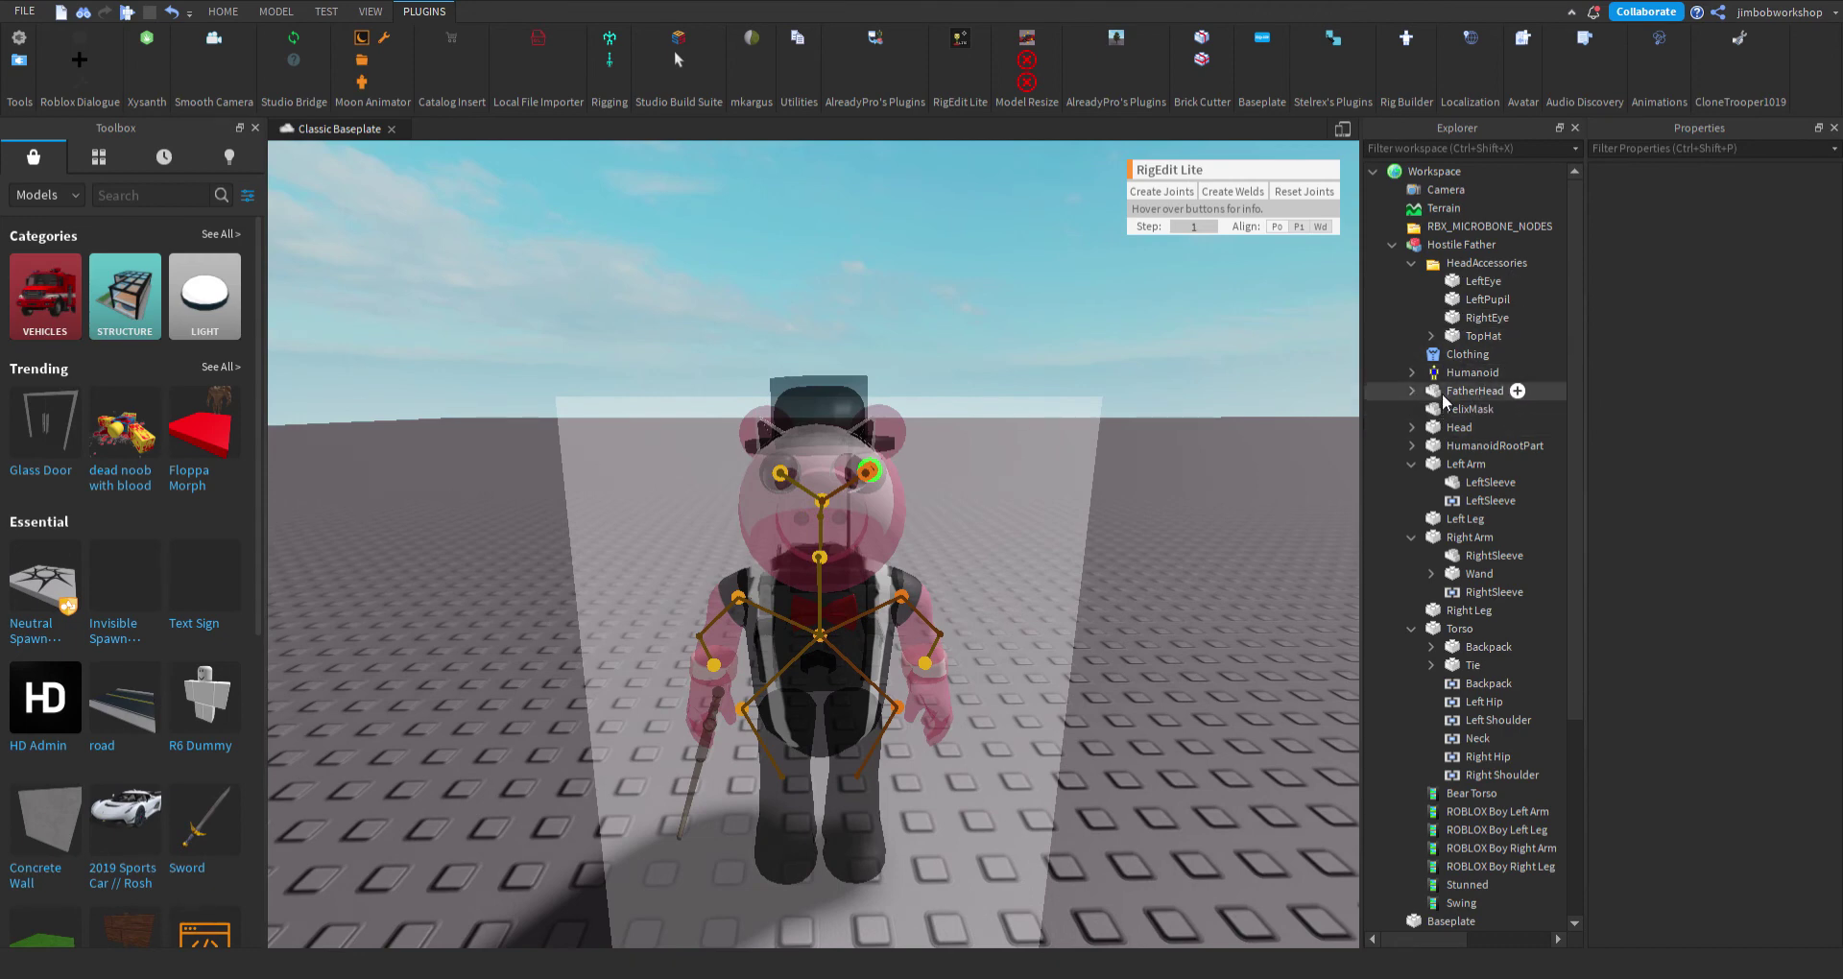
# Weld the FelixMask and TopHat to the FatherHead.
pyautogui.click(1413, 390)
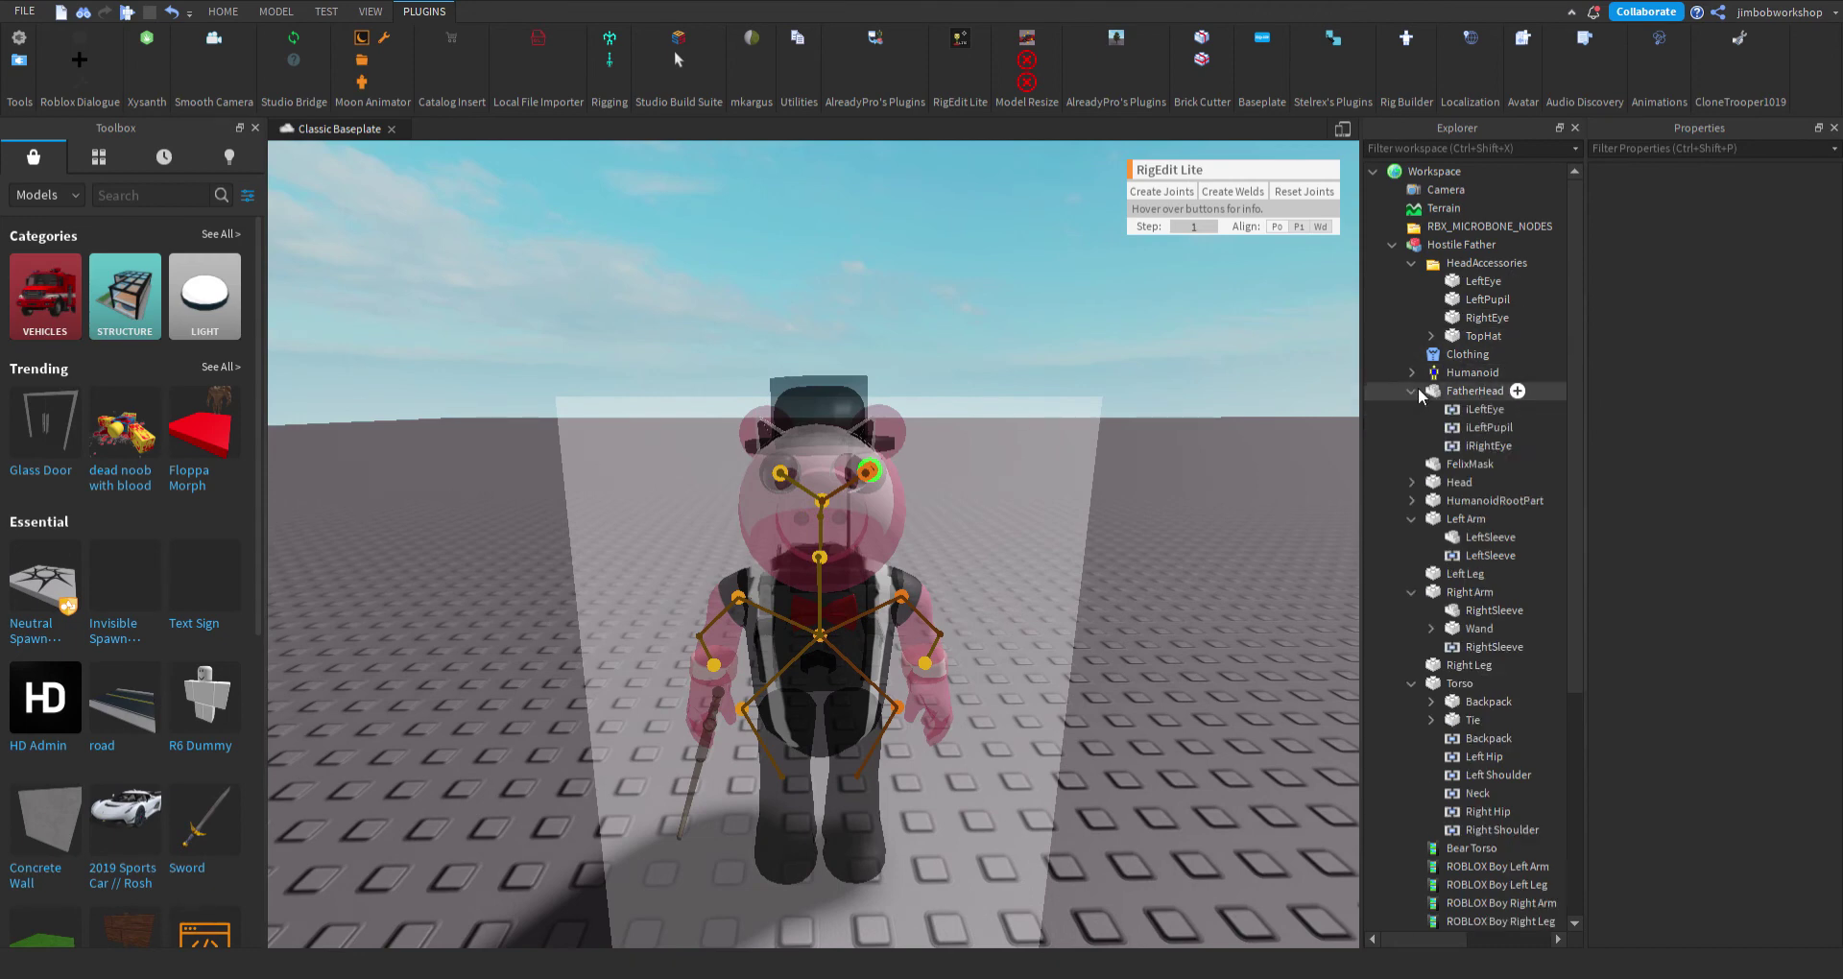
pyautogui.click(1483, 393)
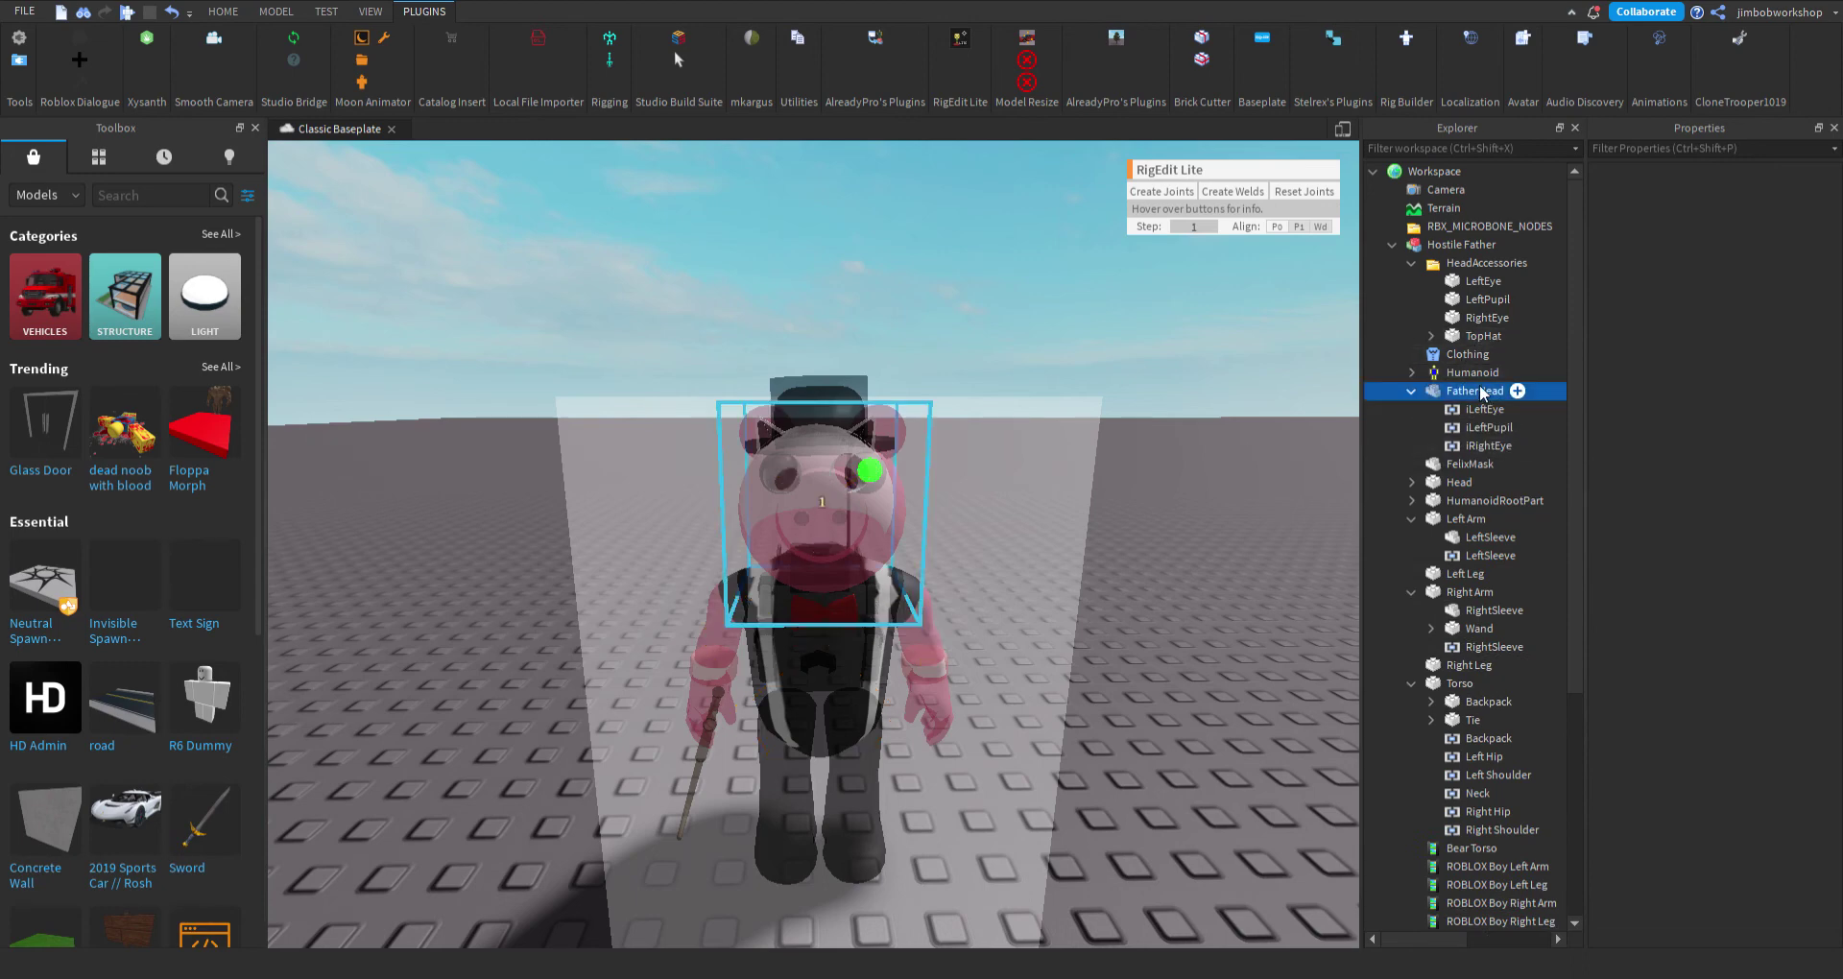
pyautogui.keyDown('ctrl'); pyautogui.click(1469, 464); pyautogui.keyUp('ctrl')
pyautogui.keyDown('ctrl'); pyautogui.click(1454, 338); pyautogui.keyUp('ctrl')
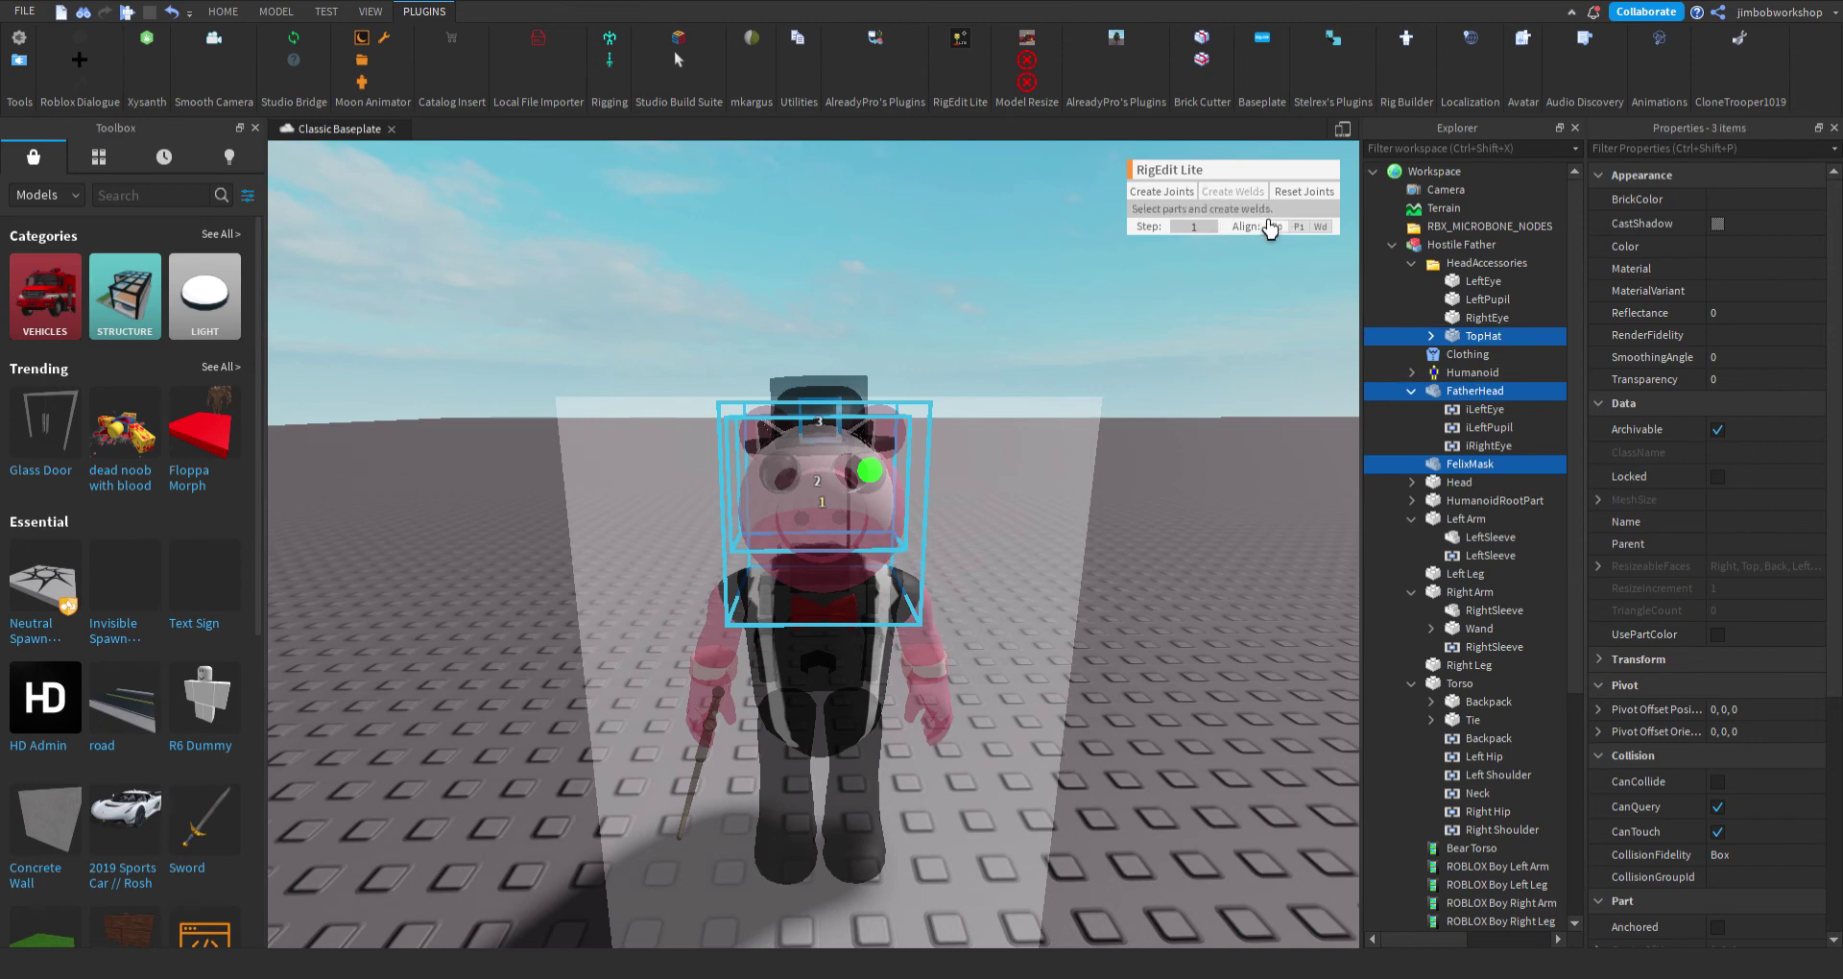
pyautogui.click(1239, 193)
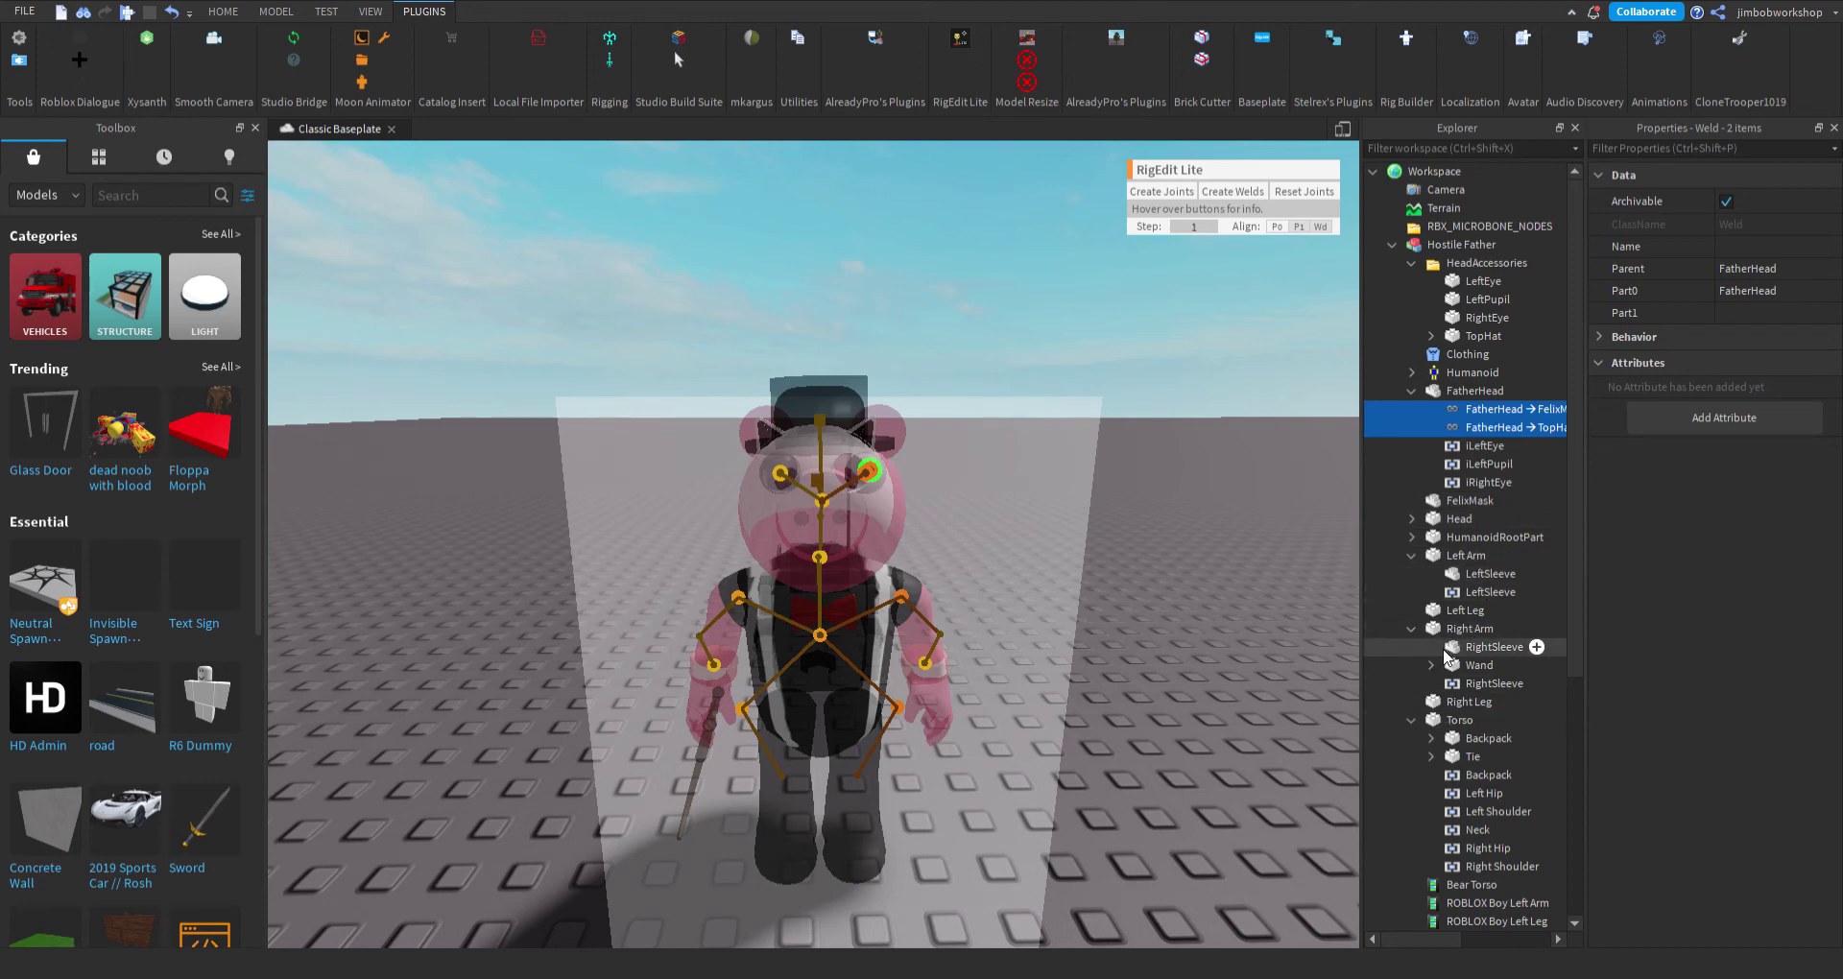
# Weld the Wand to the Right Arm.
pyautogui.scroll(-1, 1469, 586)
pyautogui.click(1469, 577)
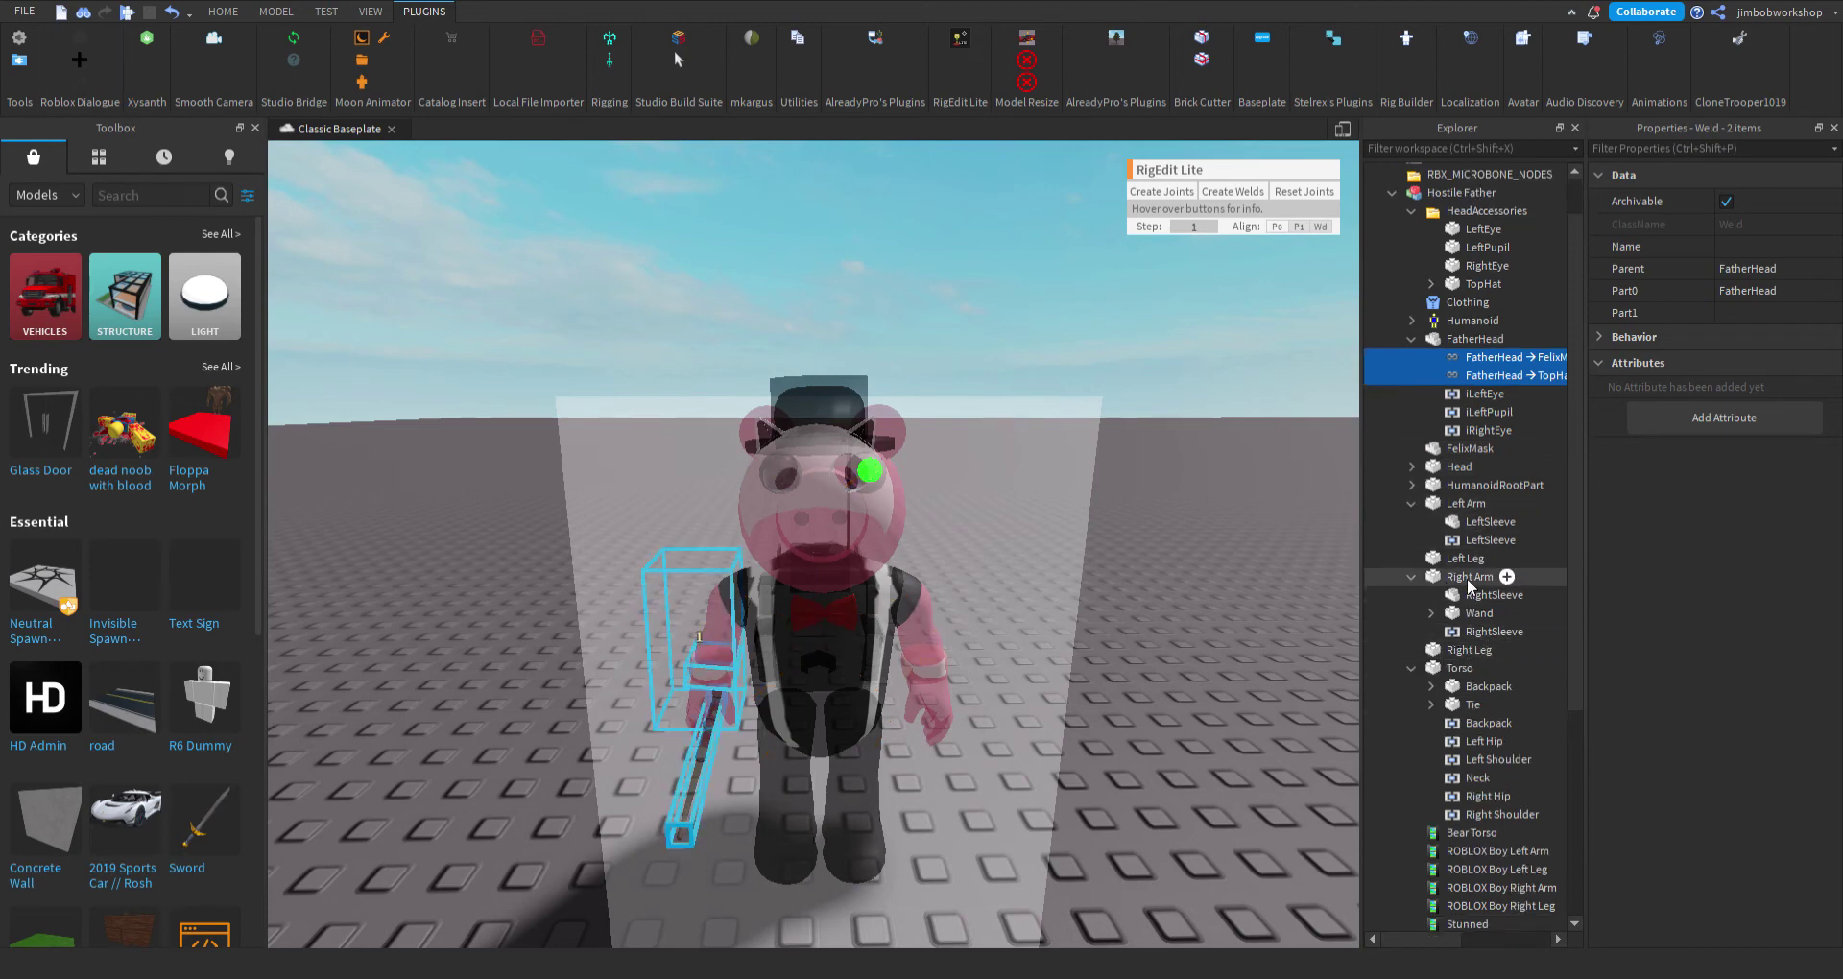
pyautogui.keyDown('ctrl'); pyautogui.click(1479, 612); pyautogui.keyUp('ctrl')
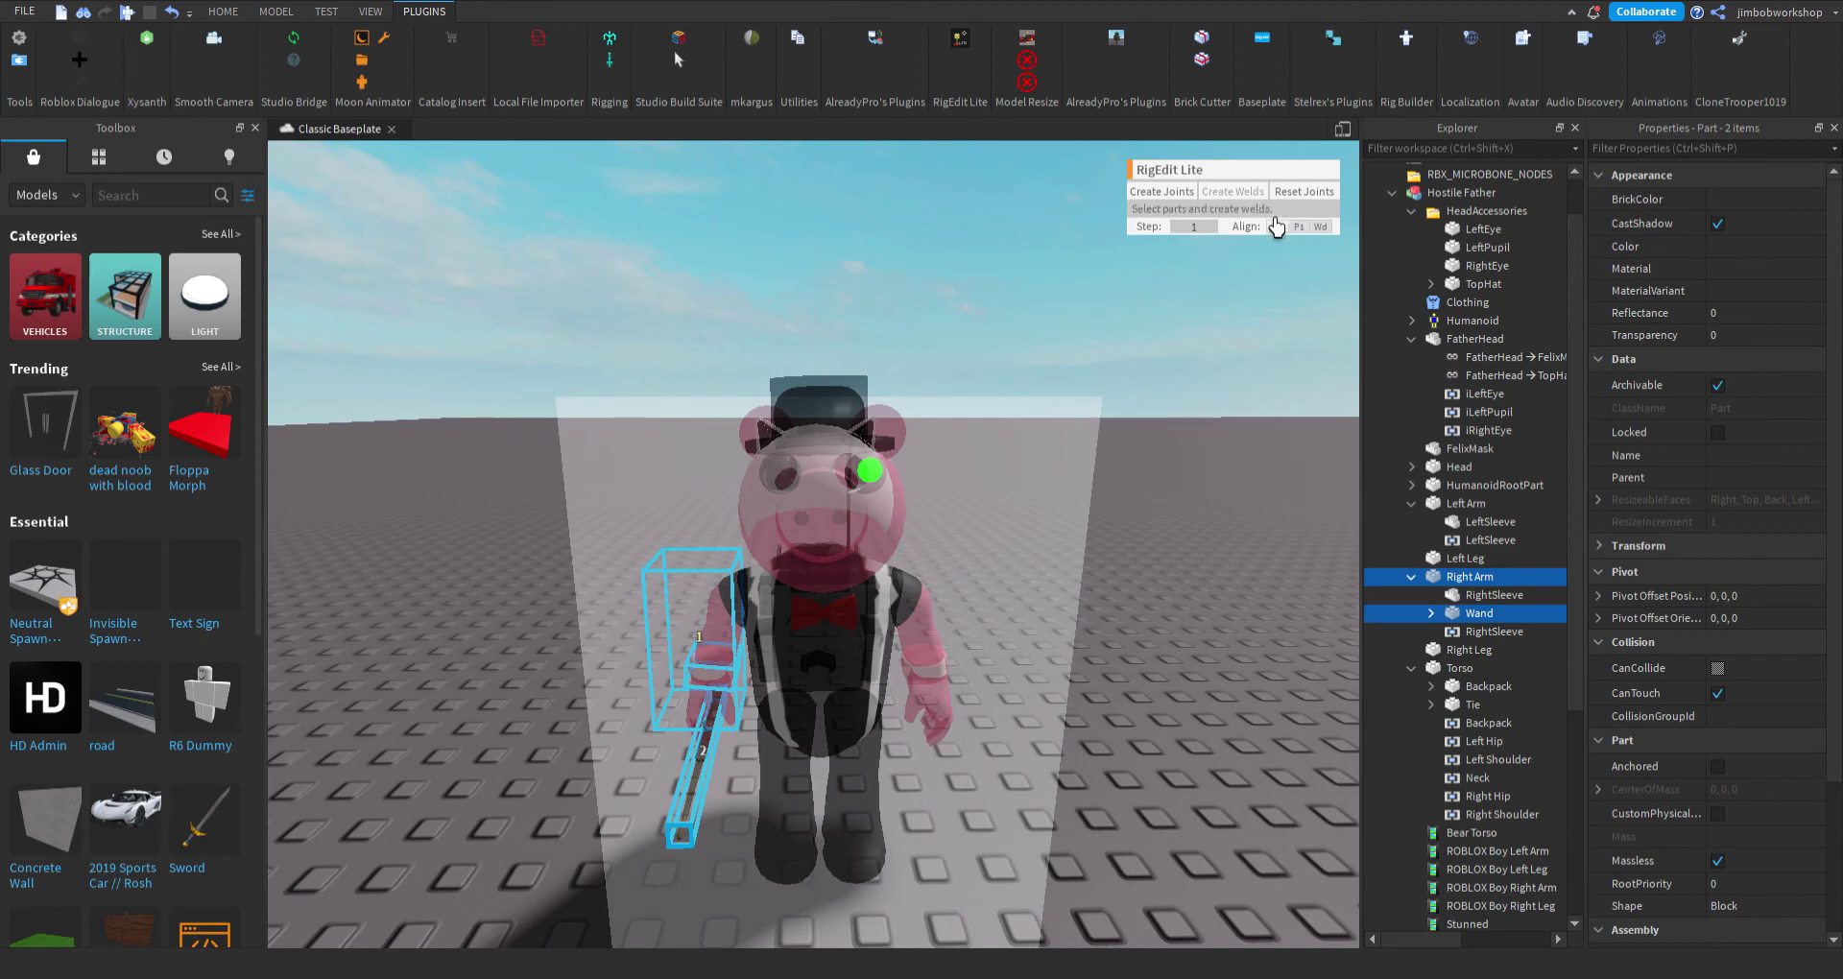
pyautogui.click(1277, 227)
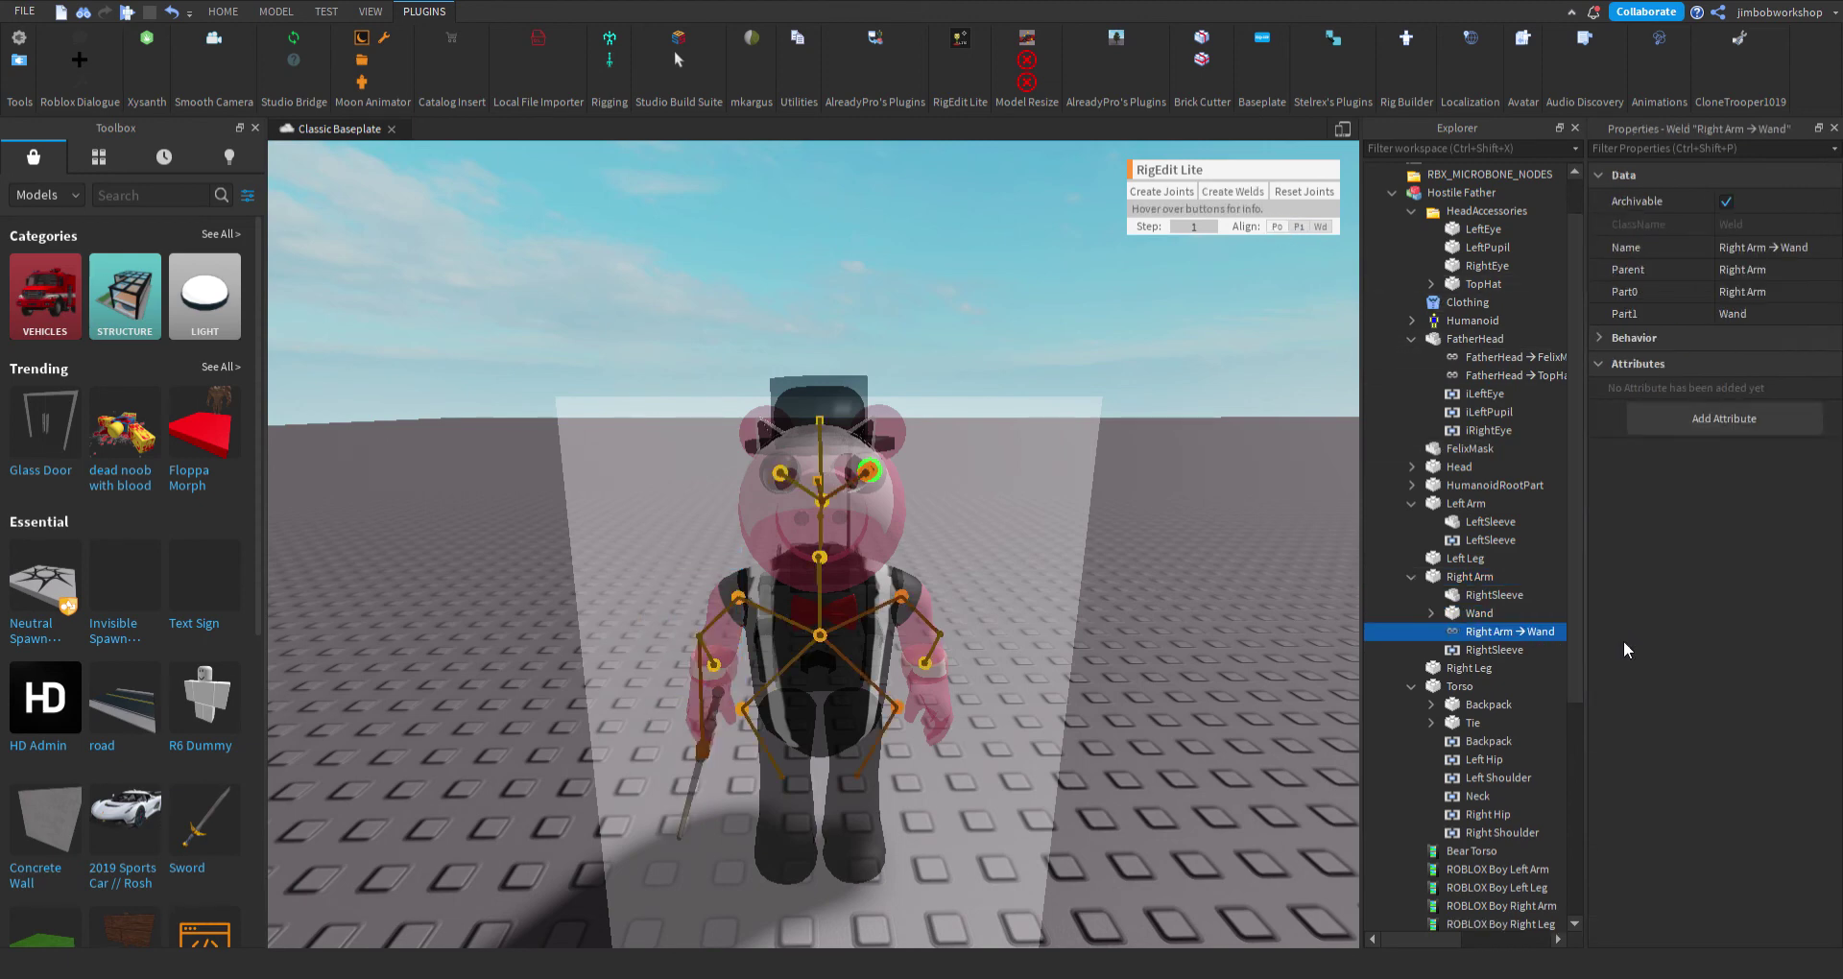
# Weld the Tie to the Torso.
pyautogui.click(1469, 723)
pyautogui.click(1463, 687)
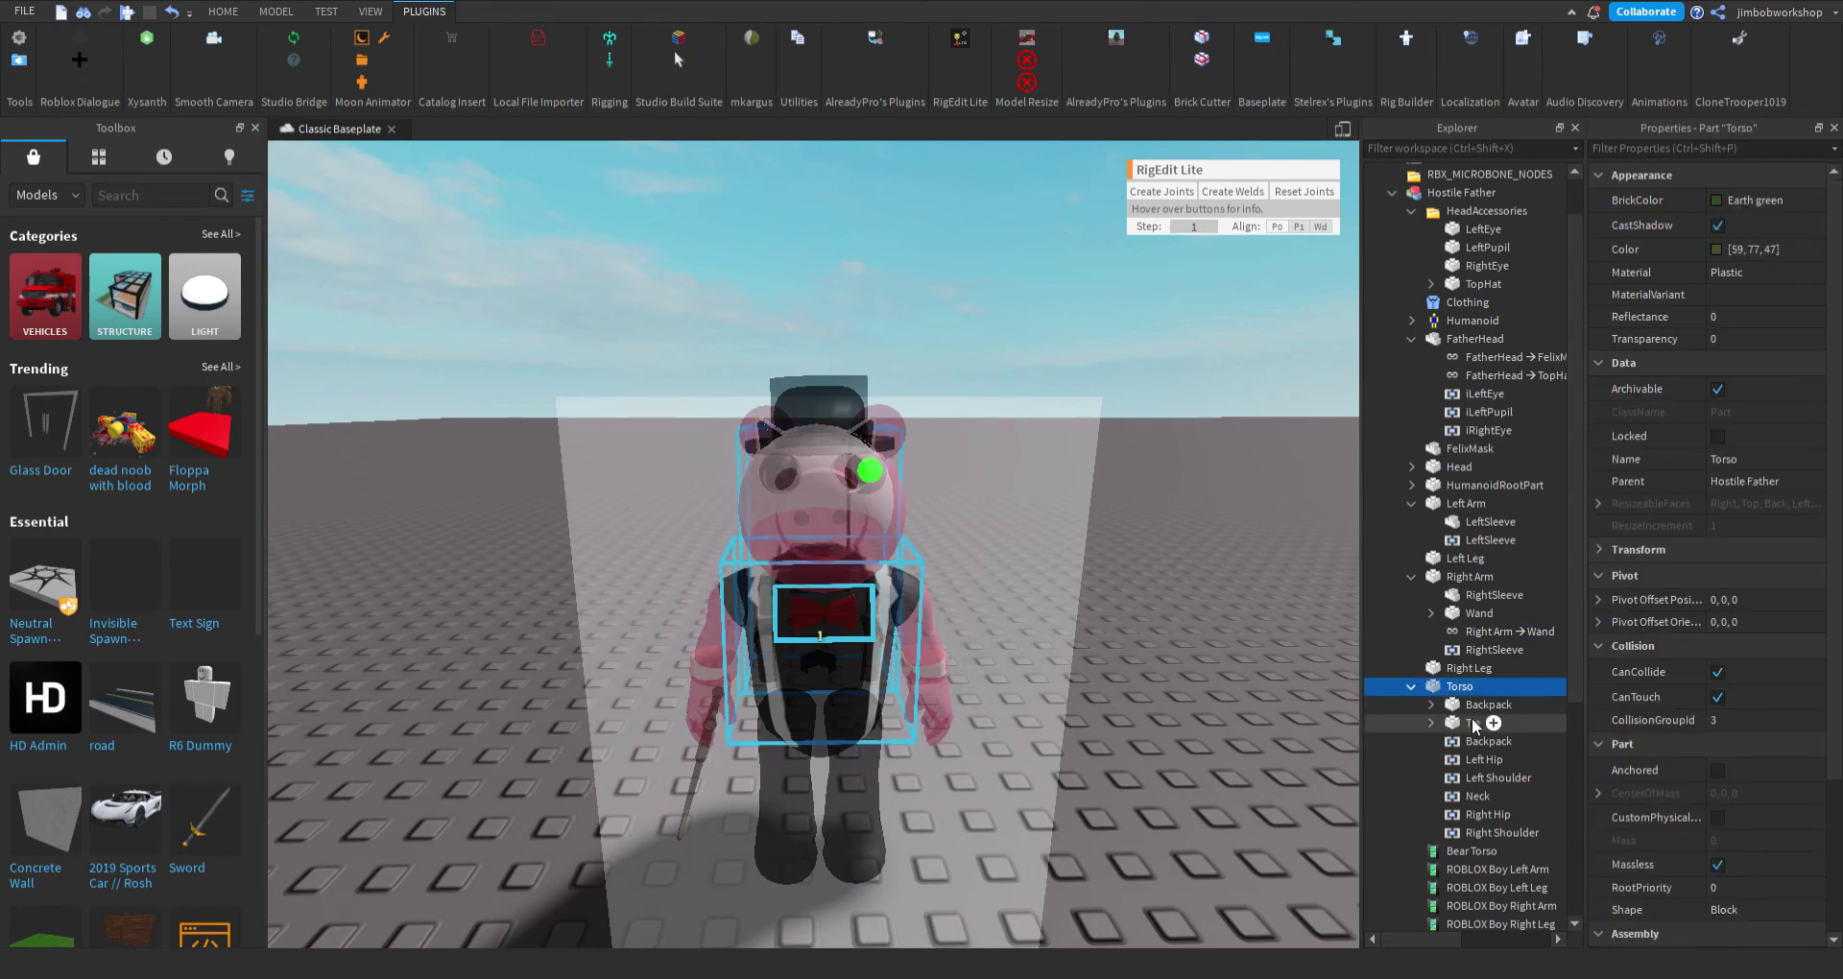
pyautogui.keyDown('ctrl'); pyautogui.click(1471, 723); pyautogui.keyUp('ctrl')
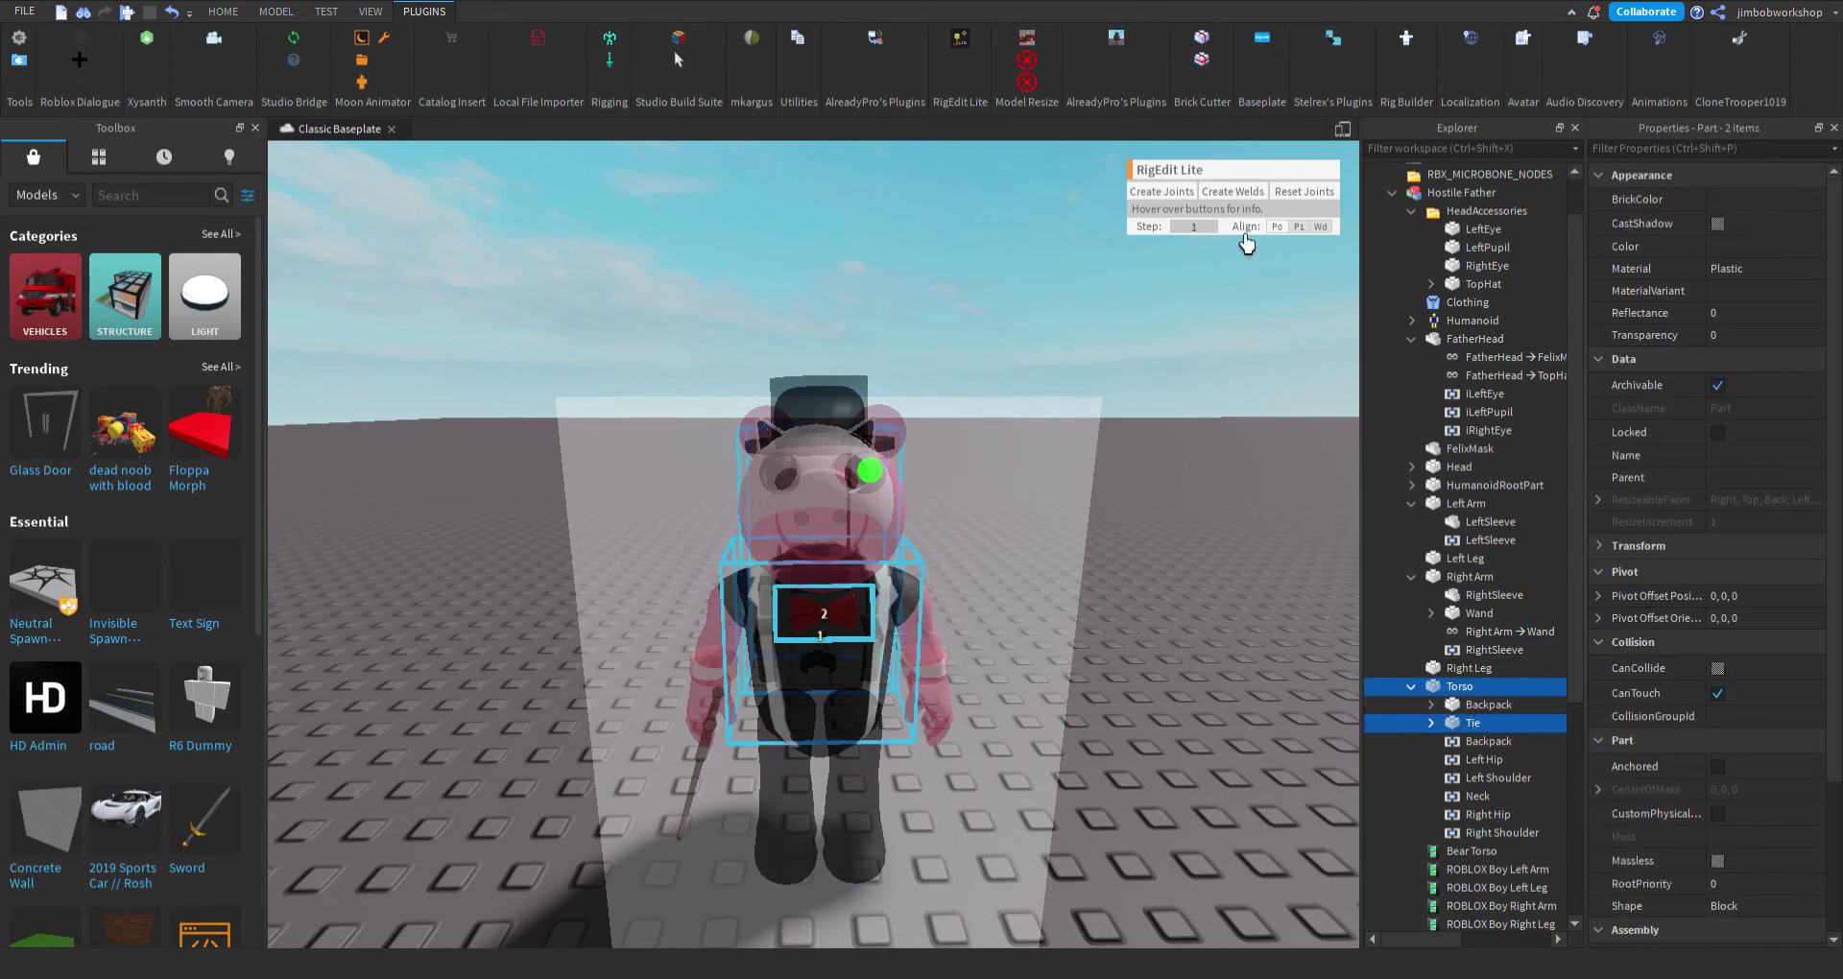
pyautogui.click(1239, 194)
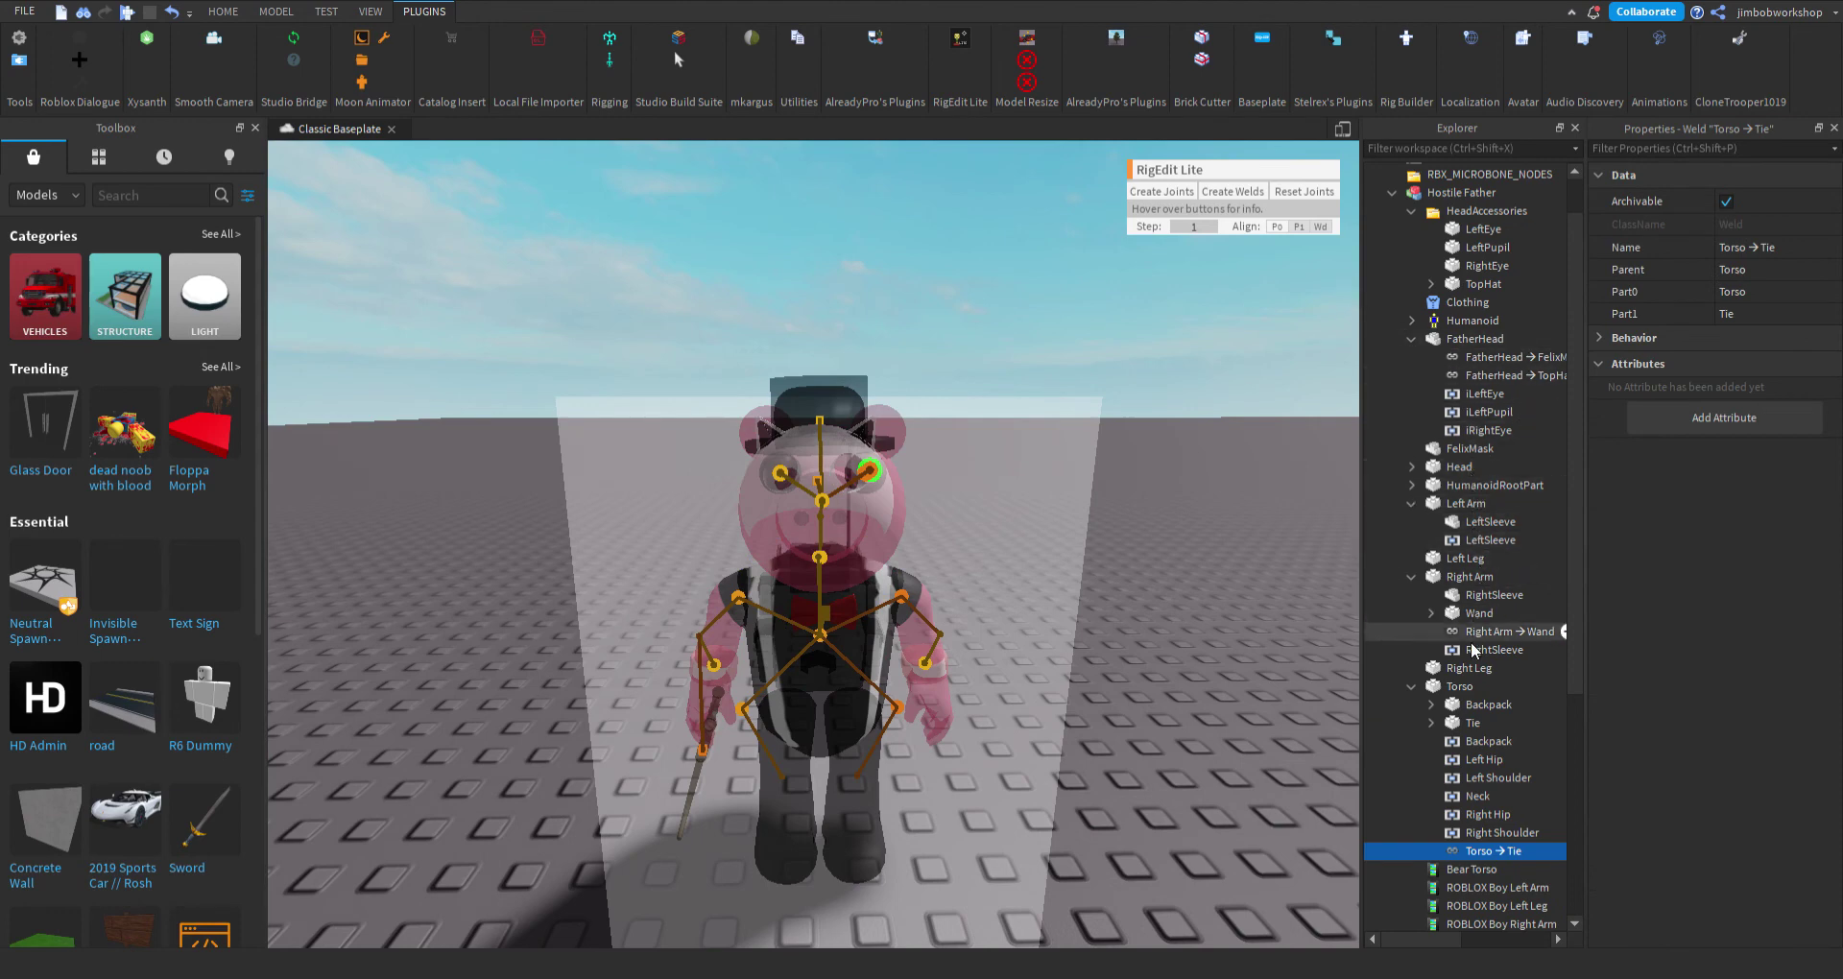
# Delete the Backpack from the Torso and close RigEdit Lite.
pyautogui.click(1465, 713)
pyautogui.press('Delete')
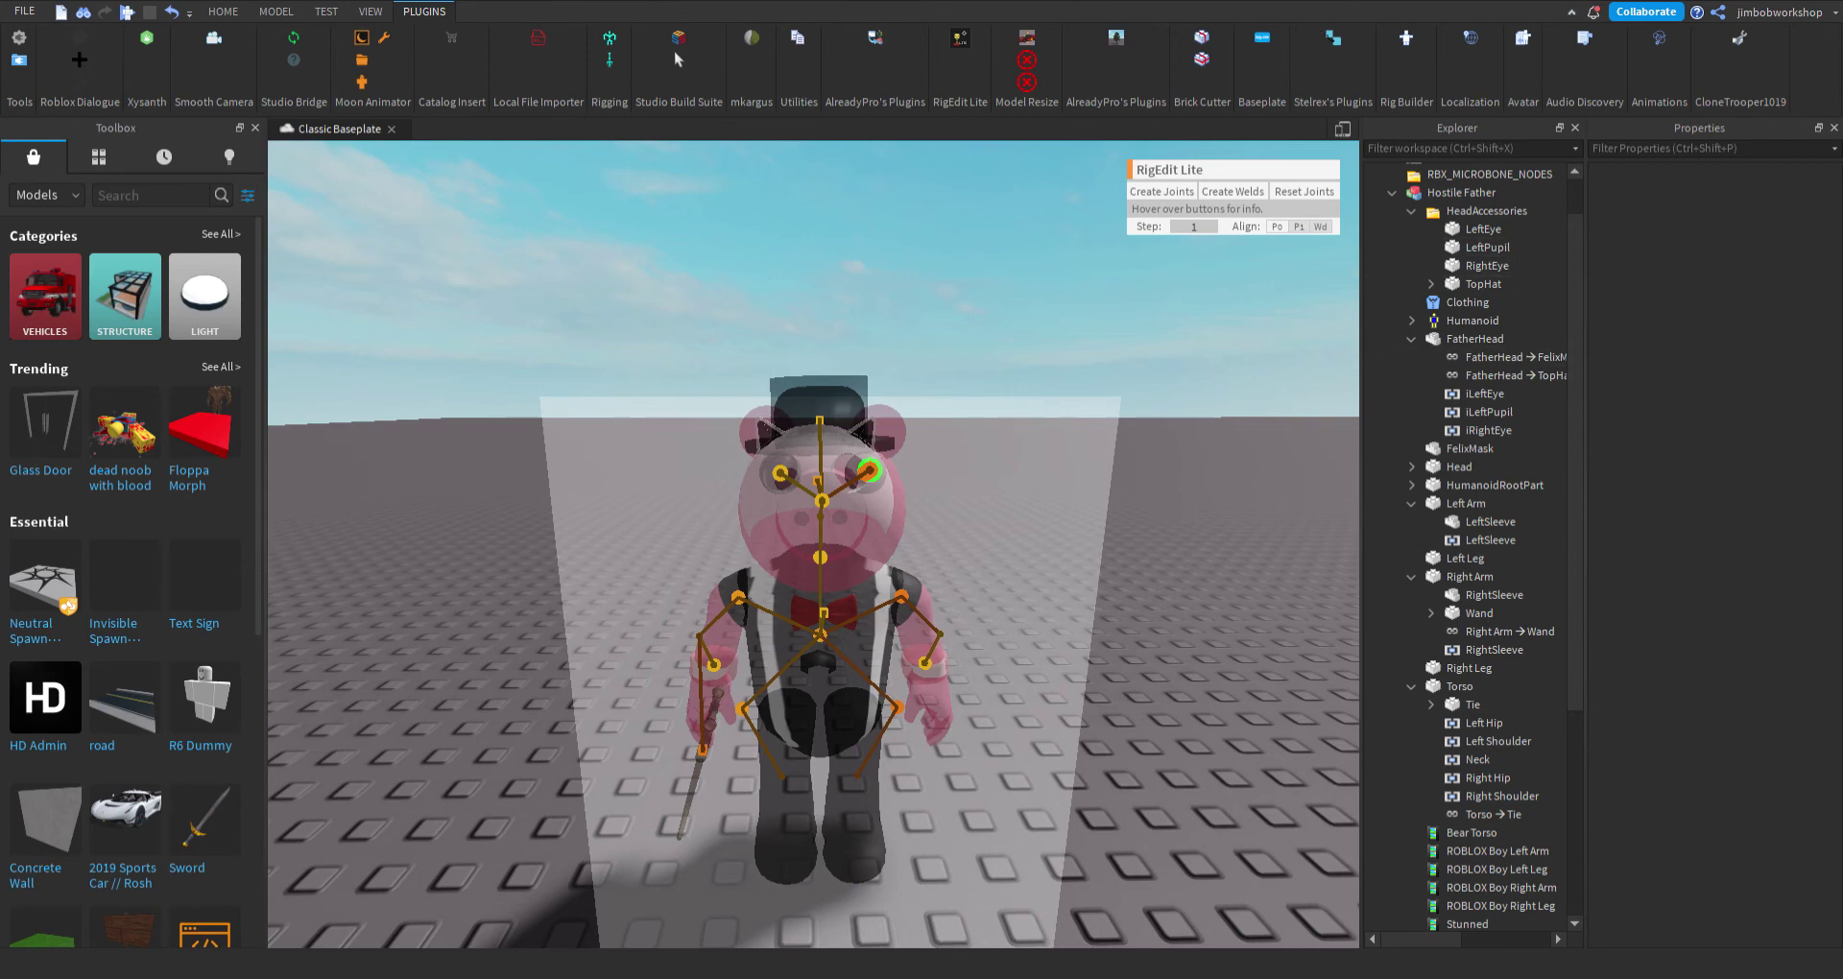
pyautogui.click(961, 43)
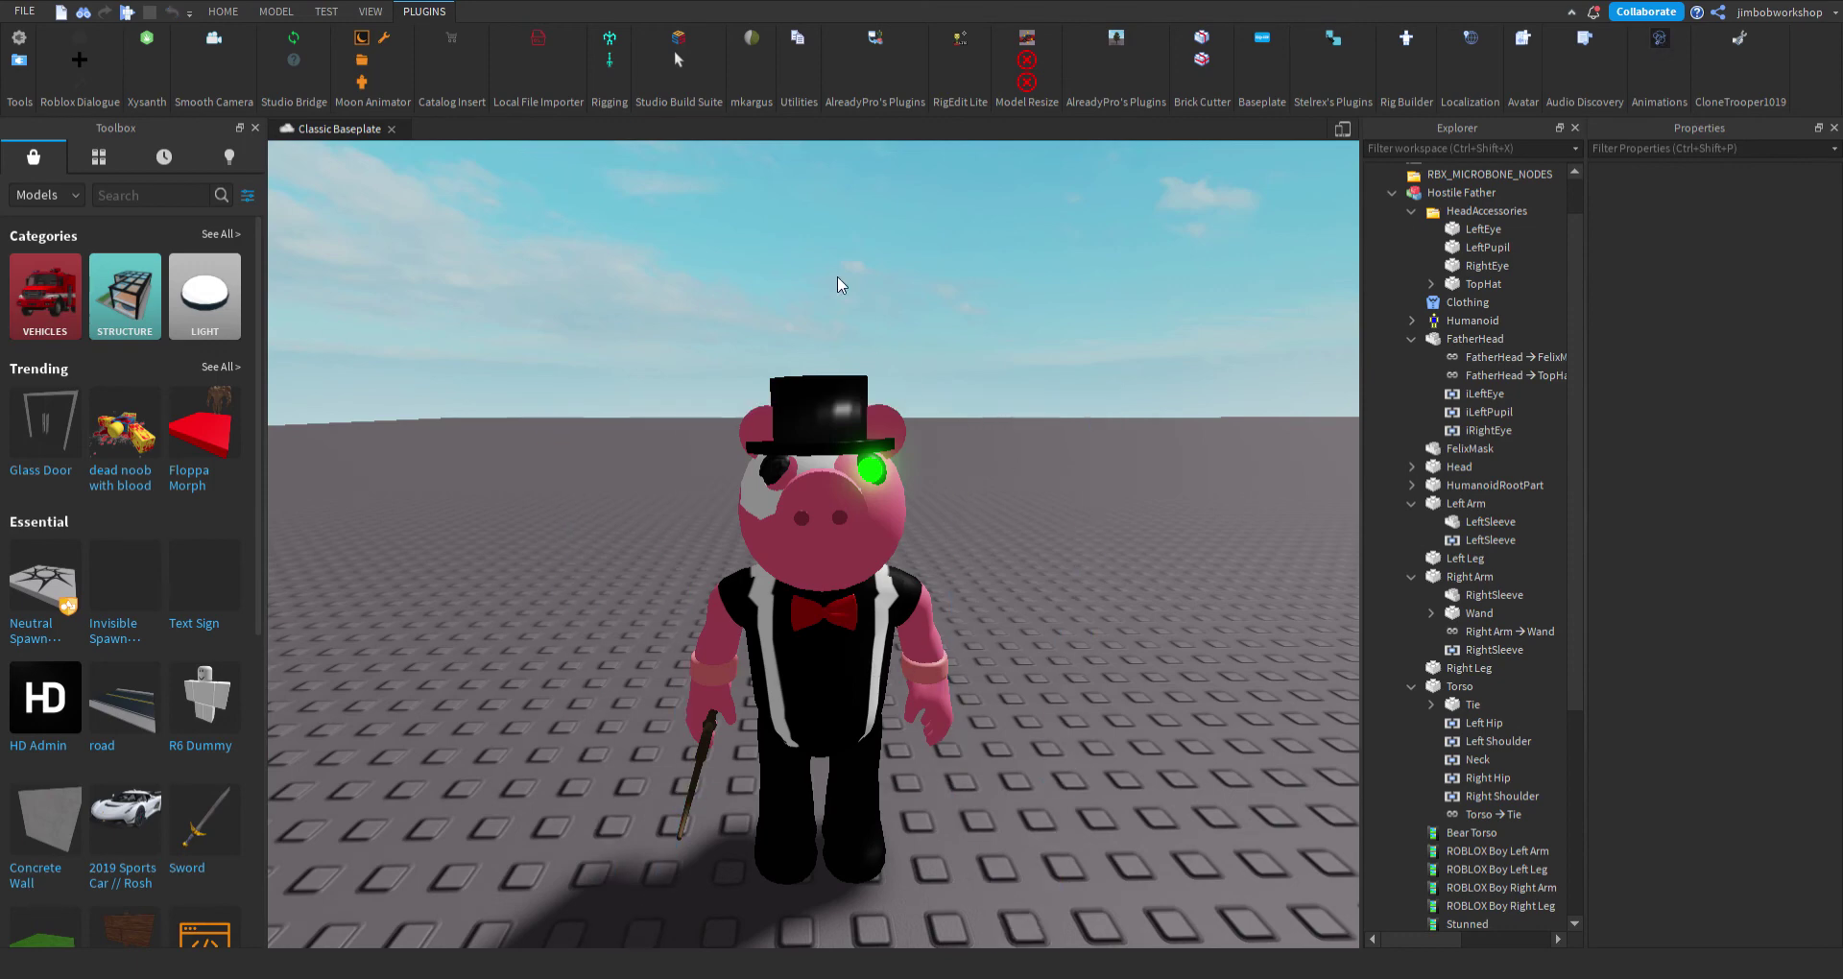
# Start posing the Hostile Father rig, making a small rotation at the torso and selecting the head.
pyautogui.click(833, 500)
pyautogui.click(902, 706)
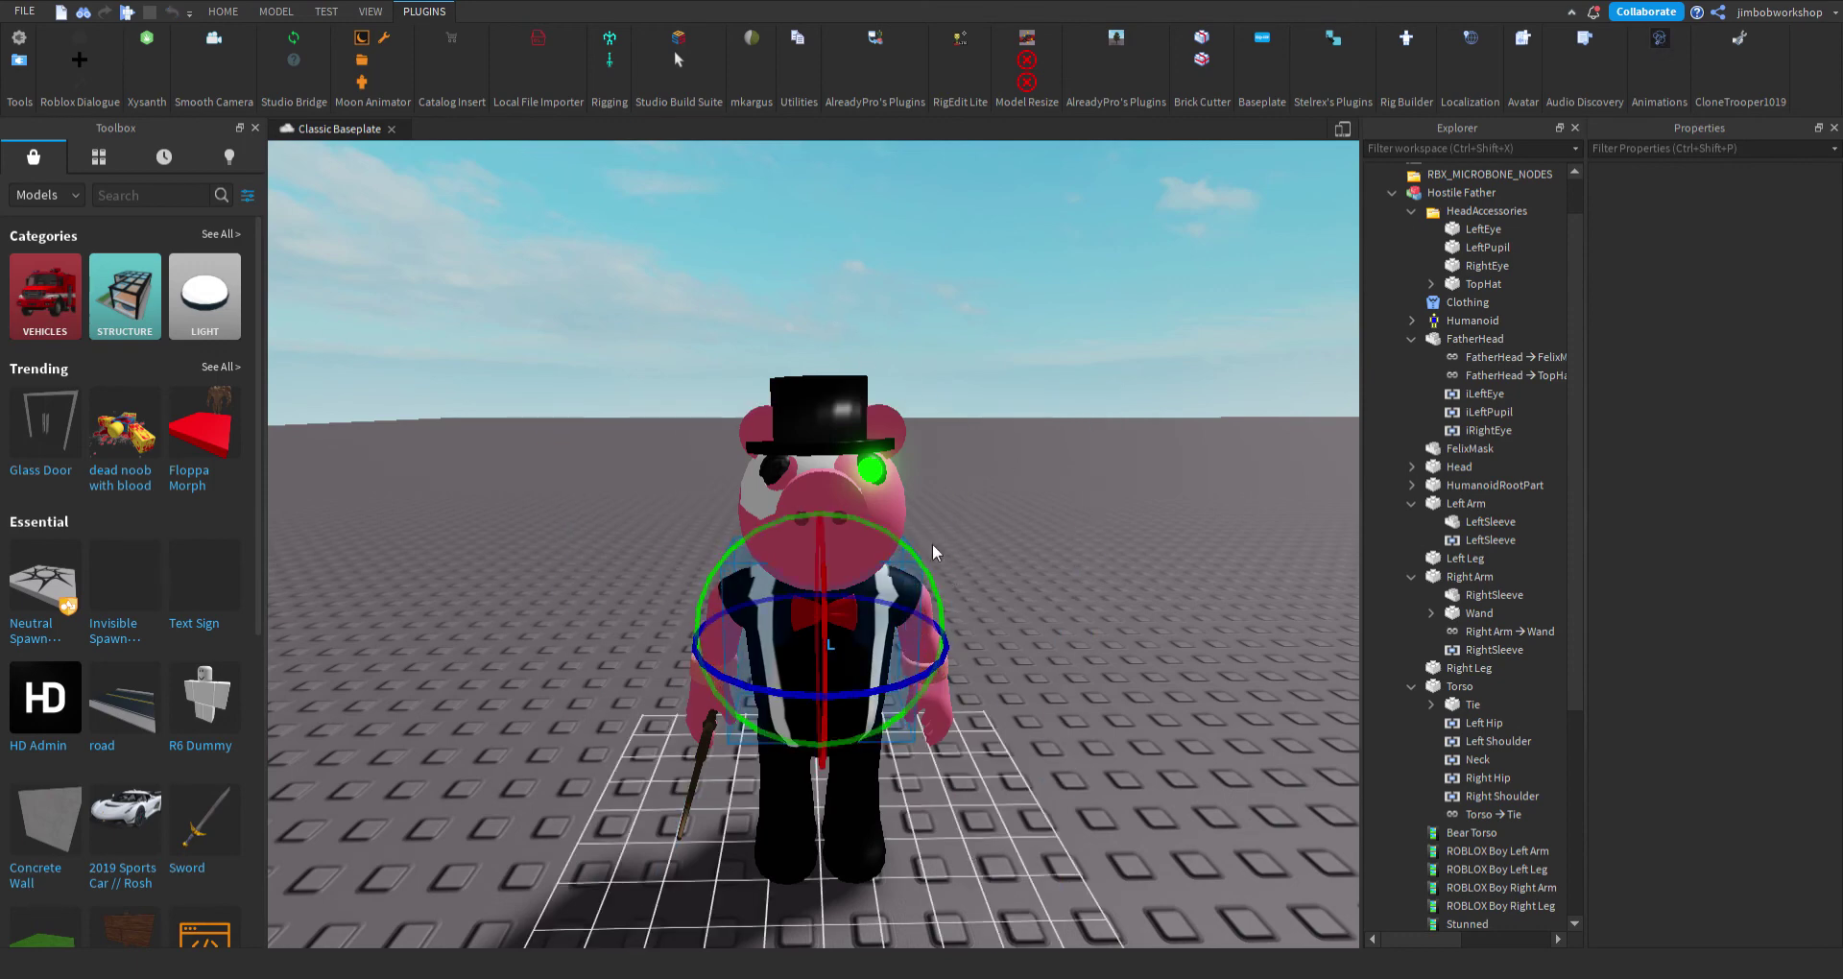
pyautogui.moveTo(914, 551); pyautogui.dragTo(919, 561)
pyautogui.press('a')
pyautogui.moveTo(924, 522); pyautogui.dragTo(938, 625, button='right')
pyautogui.click(839, 596)
pyautogui.press('d')
pyautogui.press('a')
pyautogui.press('d')
pyautogui.press('a')
pyautogui.press('d')
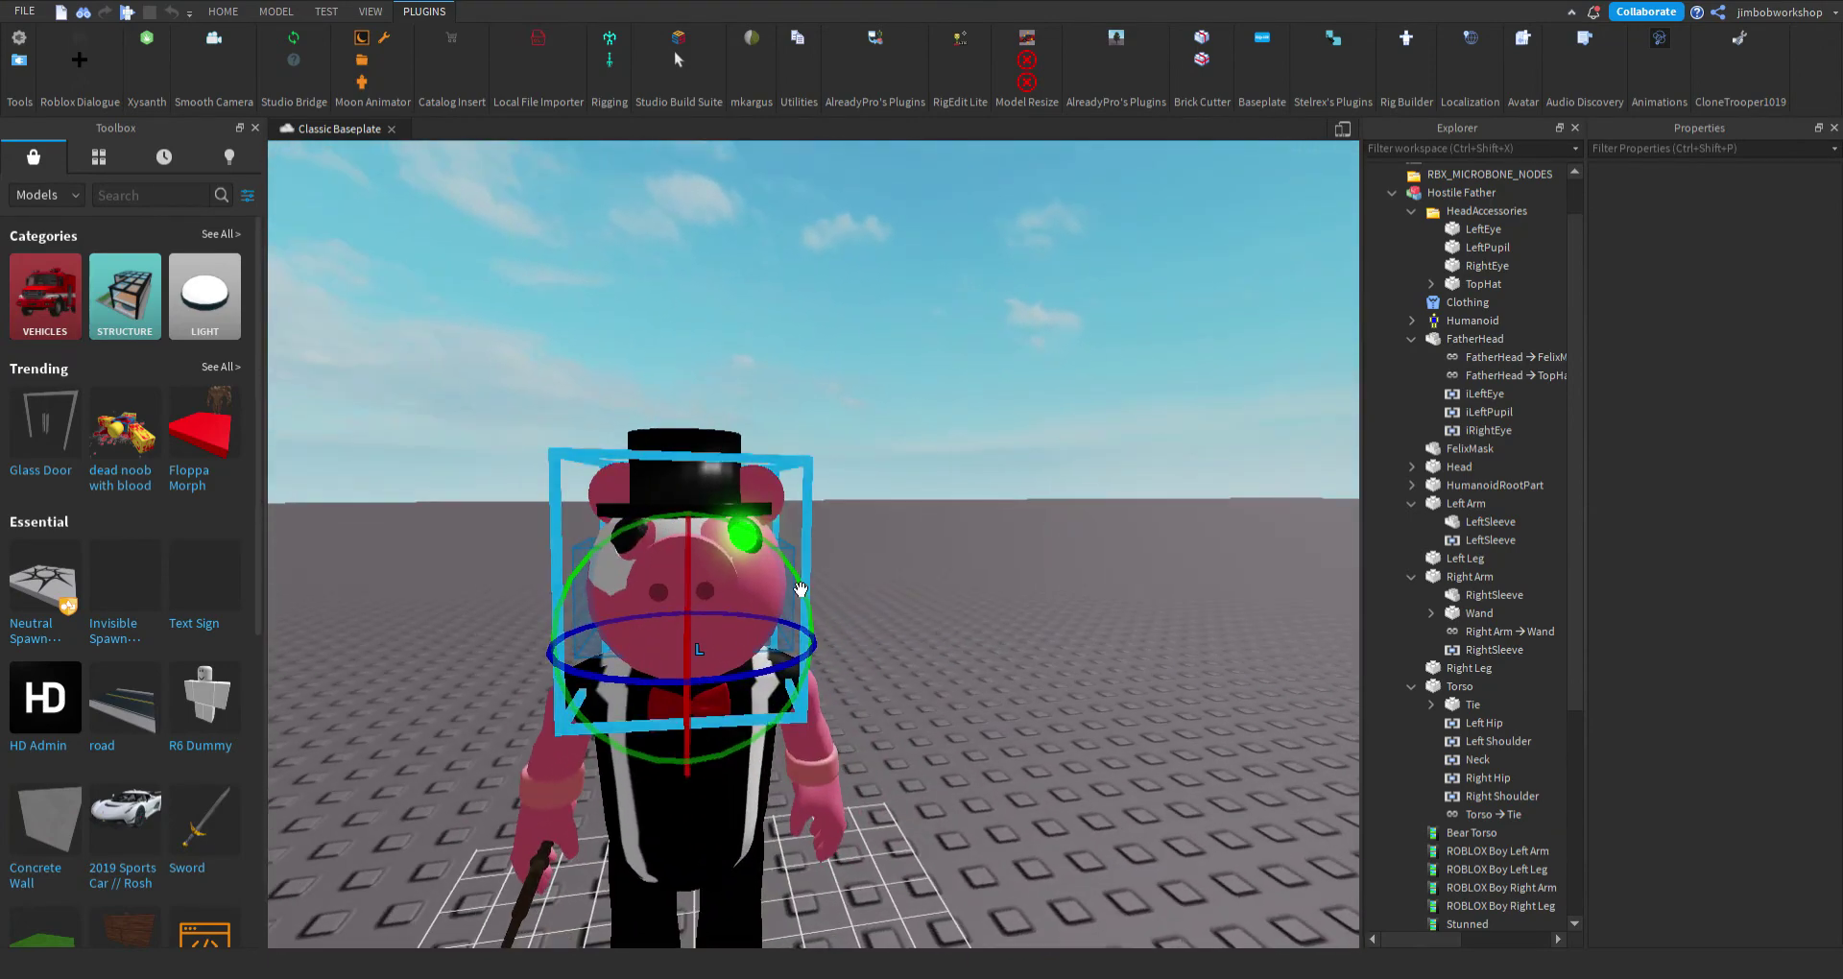
# Rotate the Hostile Father's left arm upward from the shoulder.
pyautogui.scroll(-5, 805, 563)
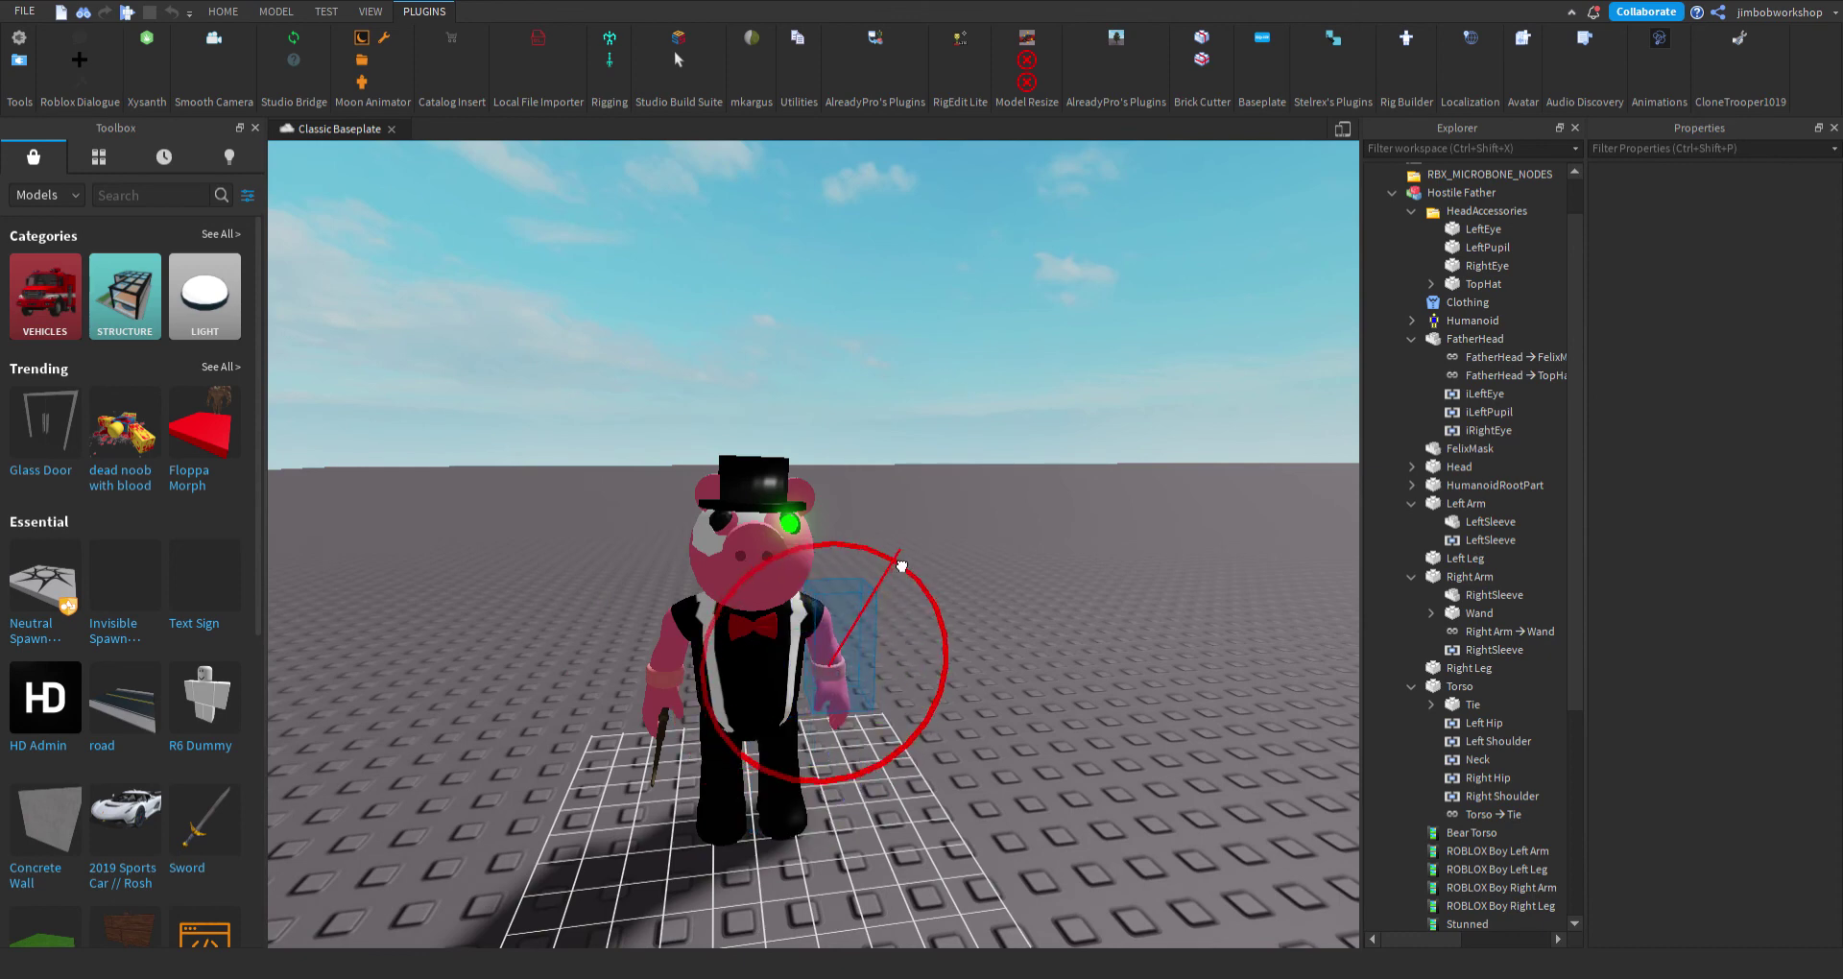
pyautogui.moveTo(834, 632)
pyautogui.mouseDown(button='right')
pyautogui.moveTo(803, 607)
pyautogui.moveTo(856, 619)
pyautogui.mouseUp(button='right')
pyautogui.moveTo(885, 615); pyautogui.dragTo(1191, 662)
pyautogui.moveTo(1075, 699); pyautogui.dragTo(1075, 699, button='right')
pyautogui.moveTo(1004, 765); pyautogui.dragTo(1109, 638)
# Shift the raised left arm into place at the shoulder and refine the rotations to complete the waving pose.
pyautogui.press('r')
pyautogui.press('r')
pyautogui.press('r')
pyautogui.moveTo(905, 595); pyautogui.dragTo(904, 478)
pyautogui.moveTo(920, 482); pyautogui.dragTo(918, 495, button='right')
pyautogui.press('r')
pyautogui.moveTo(790, 574)
pyautogui.mouseDown()
pyautogui.moveTo(799, 591)
pyautogui.moveTo(746, 561)
pyautogui.moveTo(758, 568)
pyautogui.mouseUp()
pyautogui.hotkey('ctrl', '2')
pyautogui.scroll(5, 752, 578)
pyautogui.scroll(-1, 752, 578)
pyautogui.moveTo(715, 596); pyautogui.dragTo(781, 591)
pyautogui.moveTo(780, 591); pyautogui.dragTo(780, 591, button='right')
pyautogui.click(1096, 613)
pyautogui.moveTo(1096, 612); pyautogui.dragTo(1120, 605, button='right')
pyautogui.scroll(-5, 1121, 605)
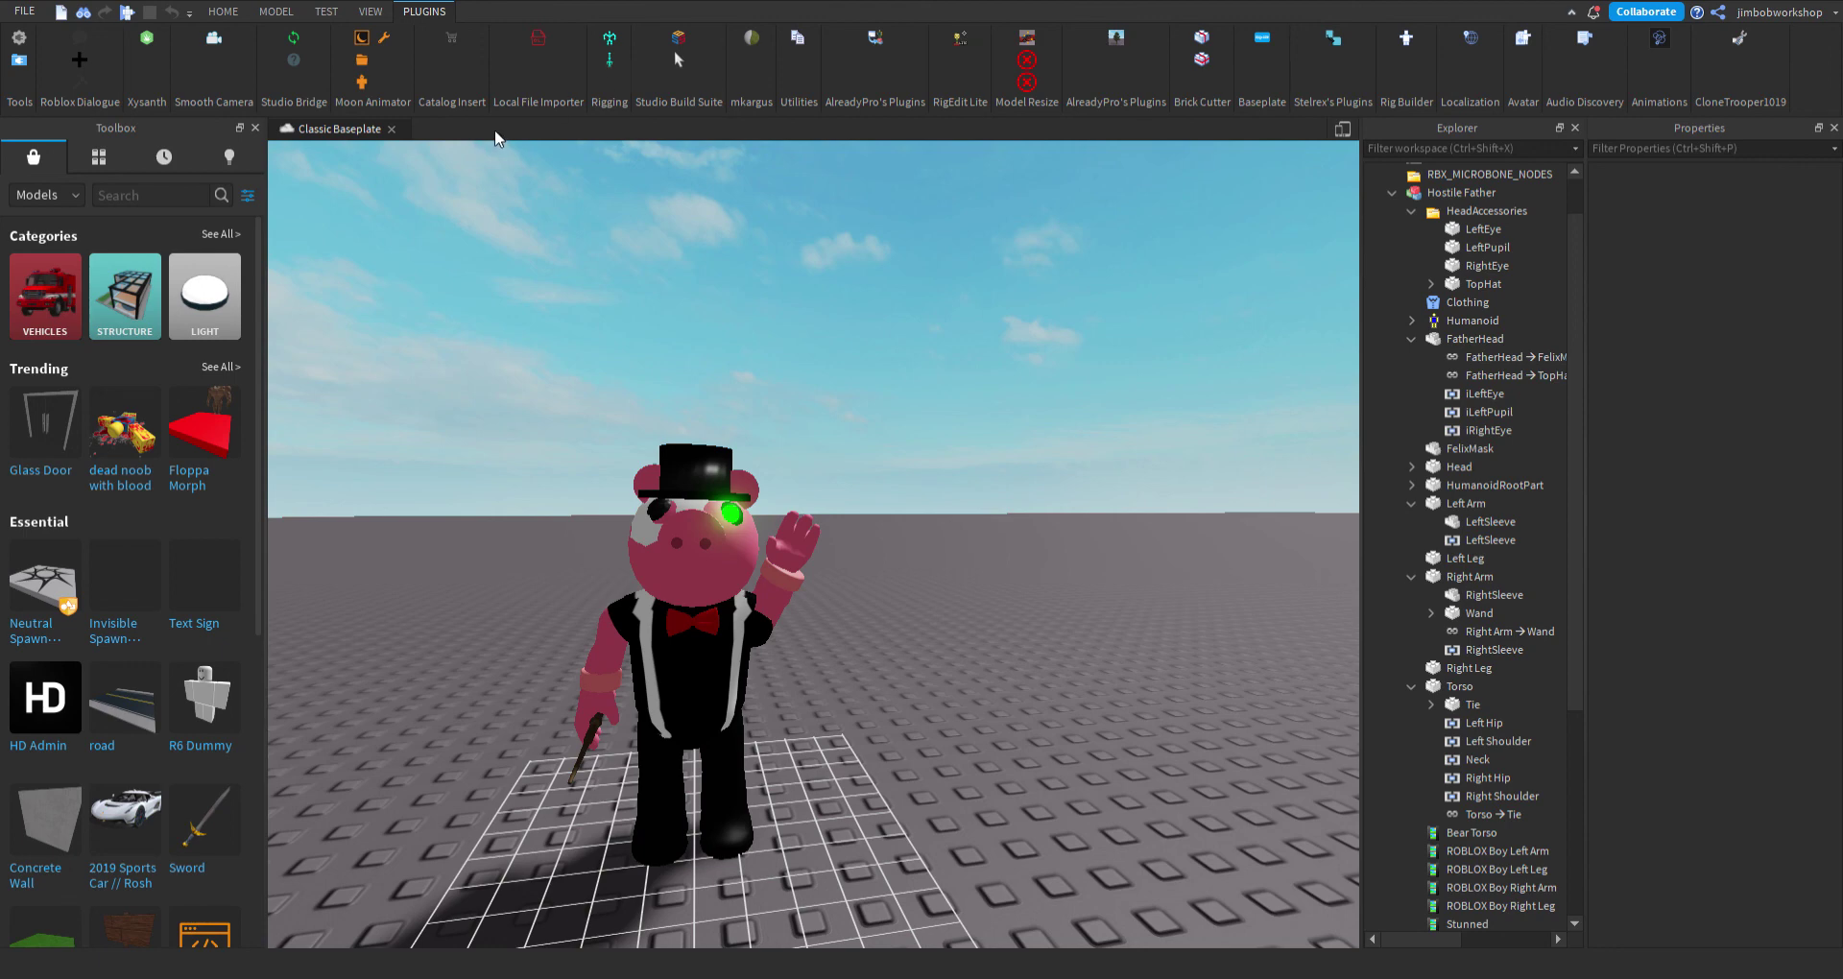
# Rotate the raised left arm slightly to fine-tune the wave.
pyautogui.click(821, 574)
pyautogui.press('r')
pyautogui.moveTo(817, 579); pyautogui.dragTo(810, 569, button='right')
pyautogui.moveTo(785, 540); pyautogui.dragTo(768, 550)
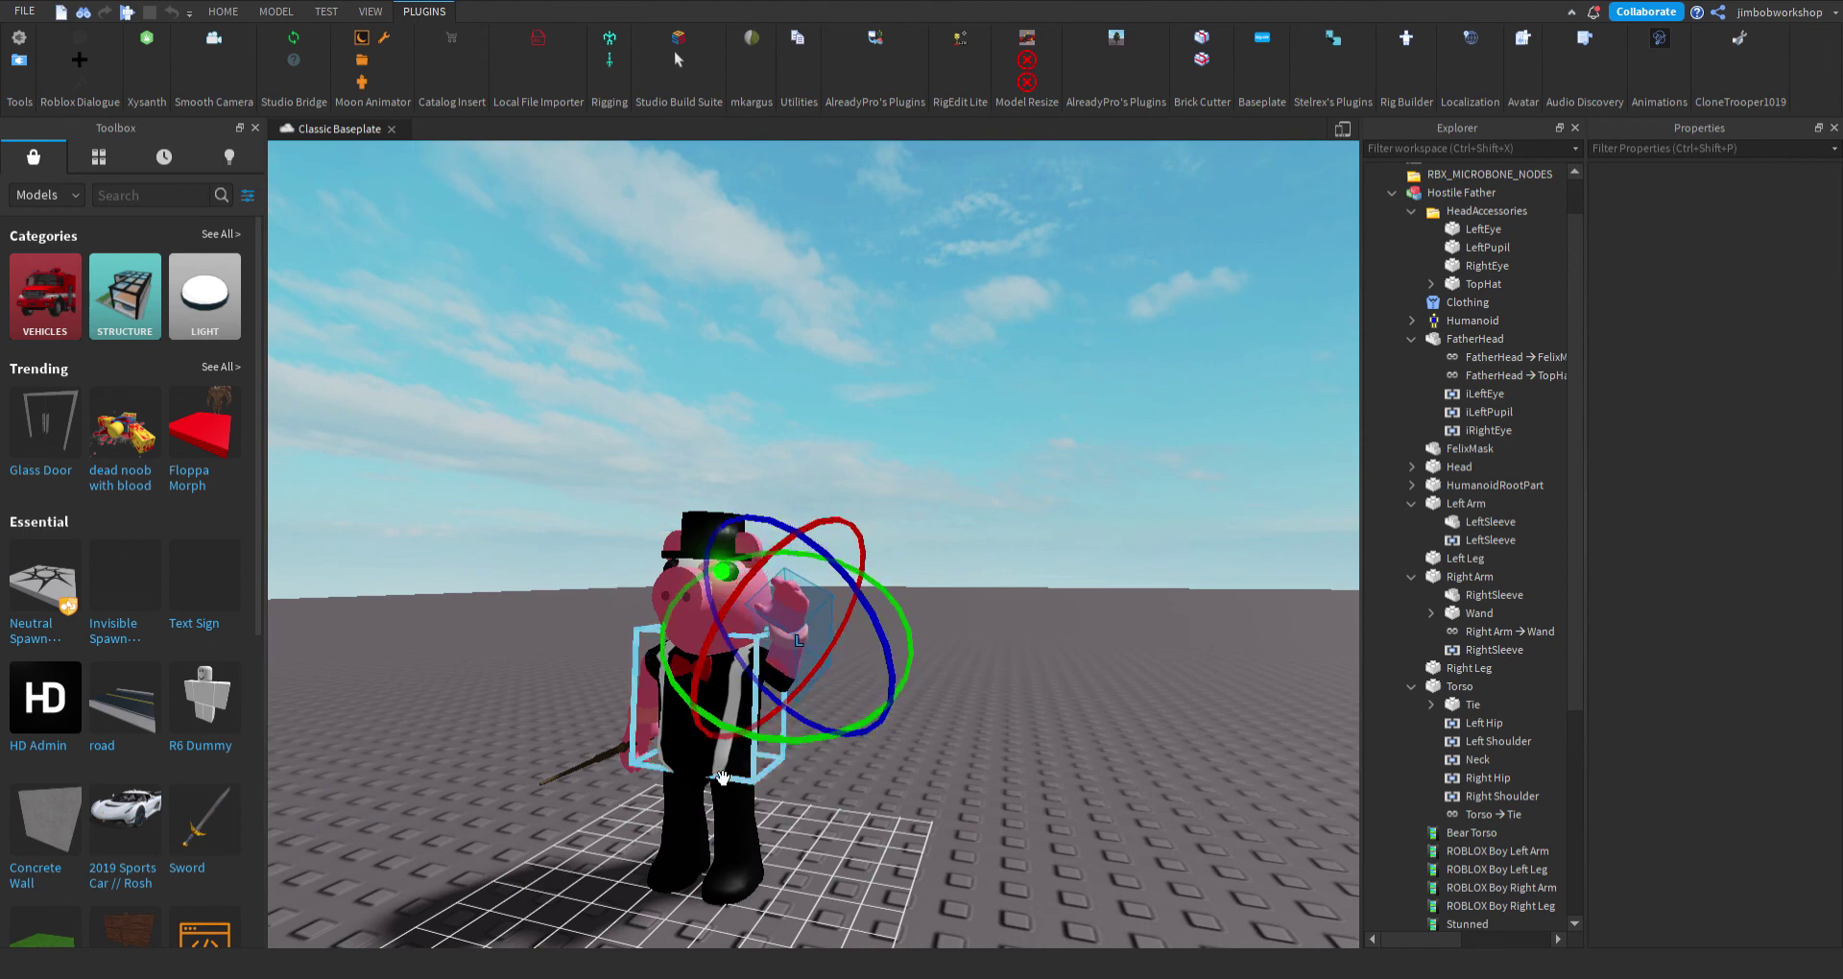
# Nudge the torso along its vertical axis and deselect it.
pyautogui.click(766, 723)
pyautogui.press('r')
pyautogui.moveTo(705, 798); pyautogui.dragTo(704, 799)
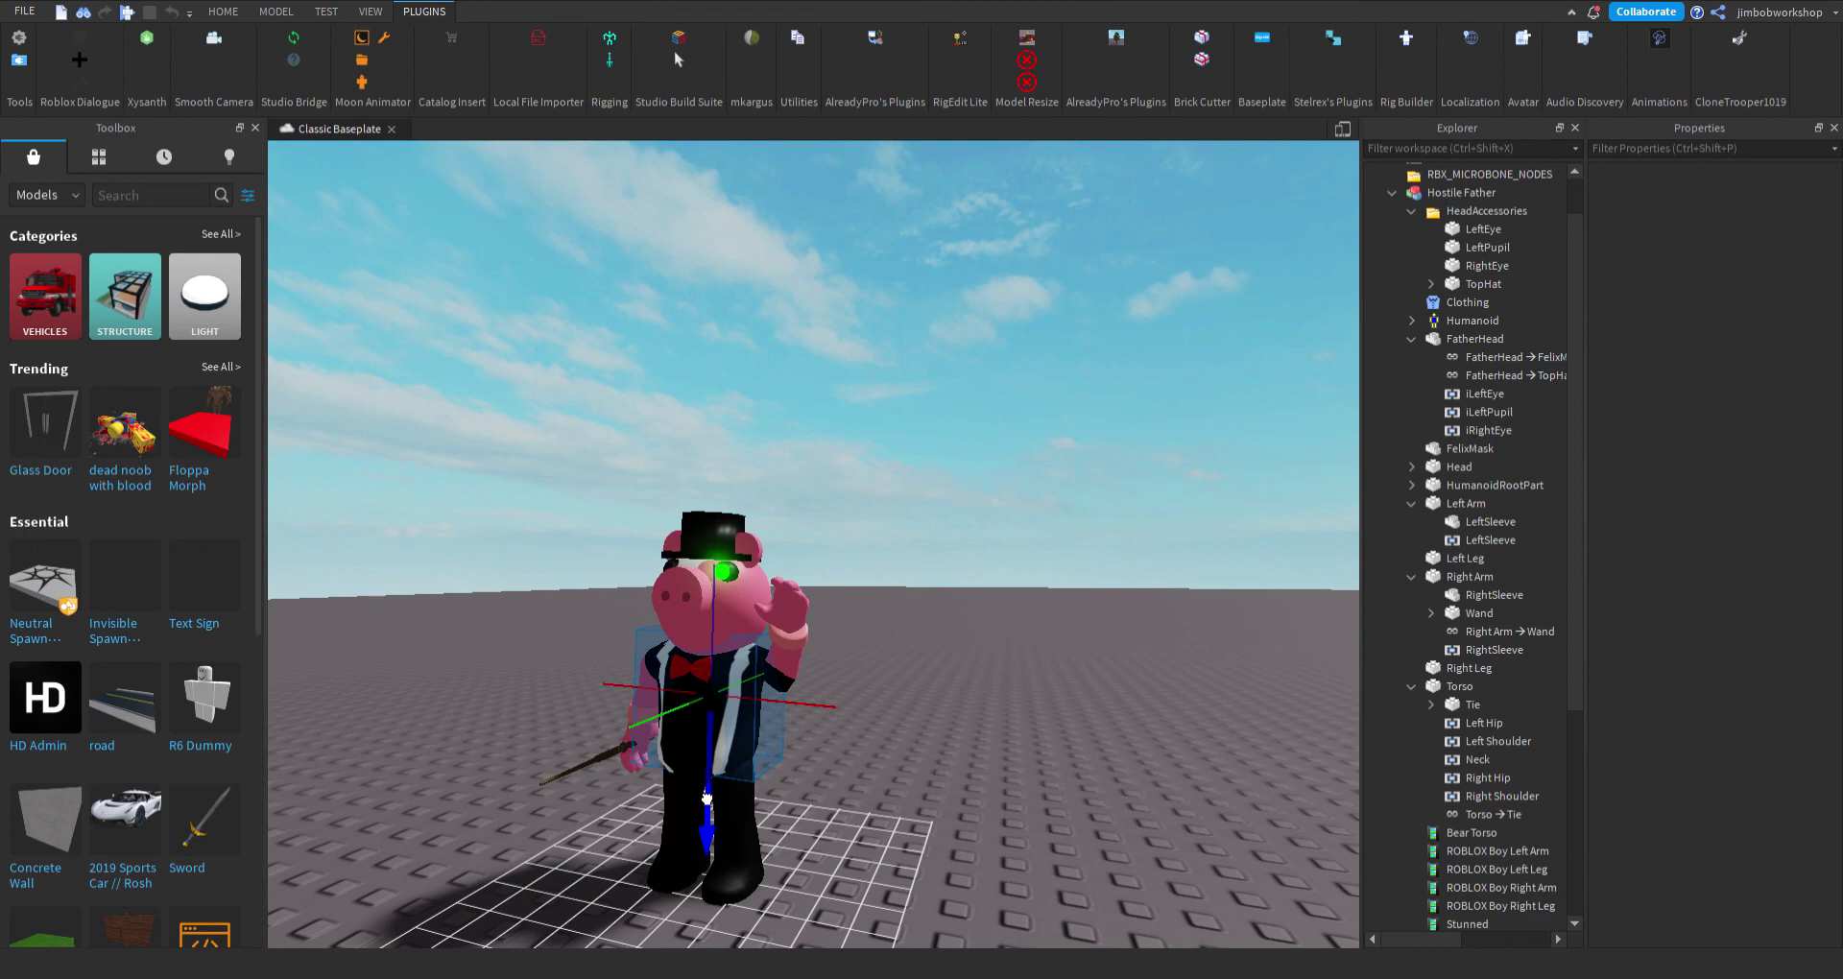
pyautogui.moveTo(707, 799); pyautogui.dragTo(708, 800)
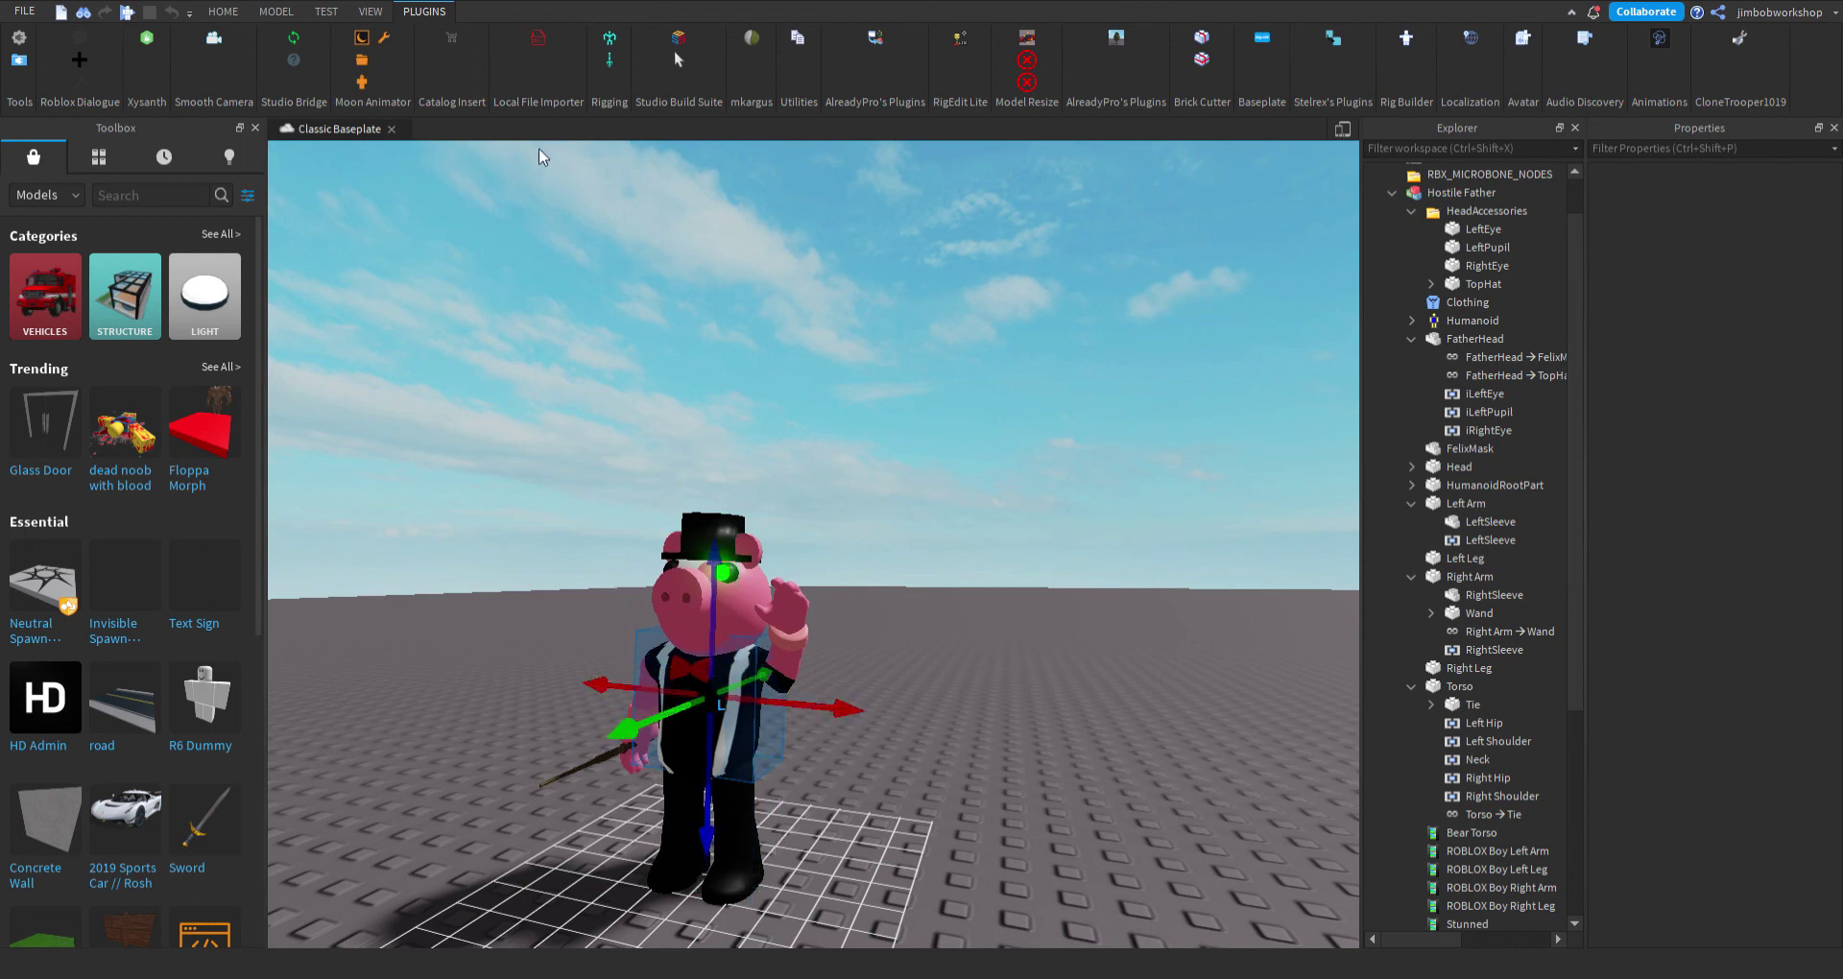
pyautogui.click(922, 555)
pyautogui.press('a')
pyautogui.moveTo(923, 556); pyautogui.dragTo(952, 576, button='right')
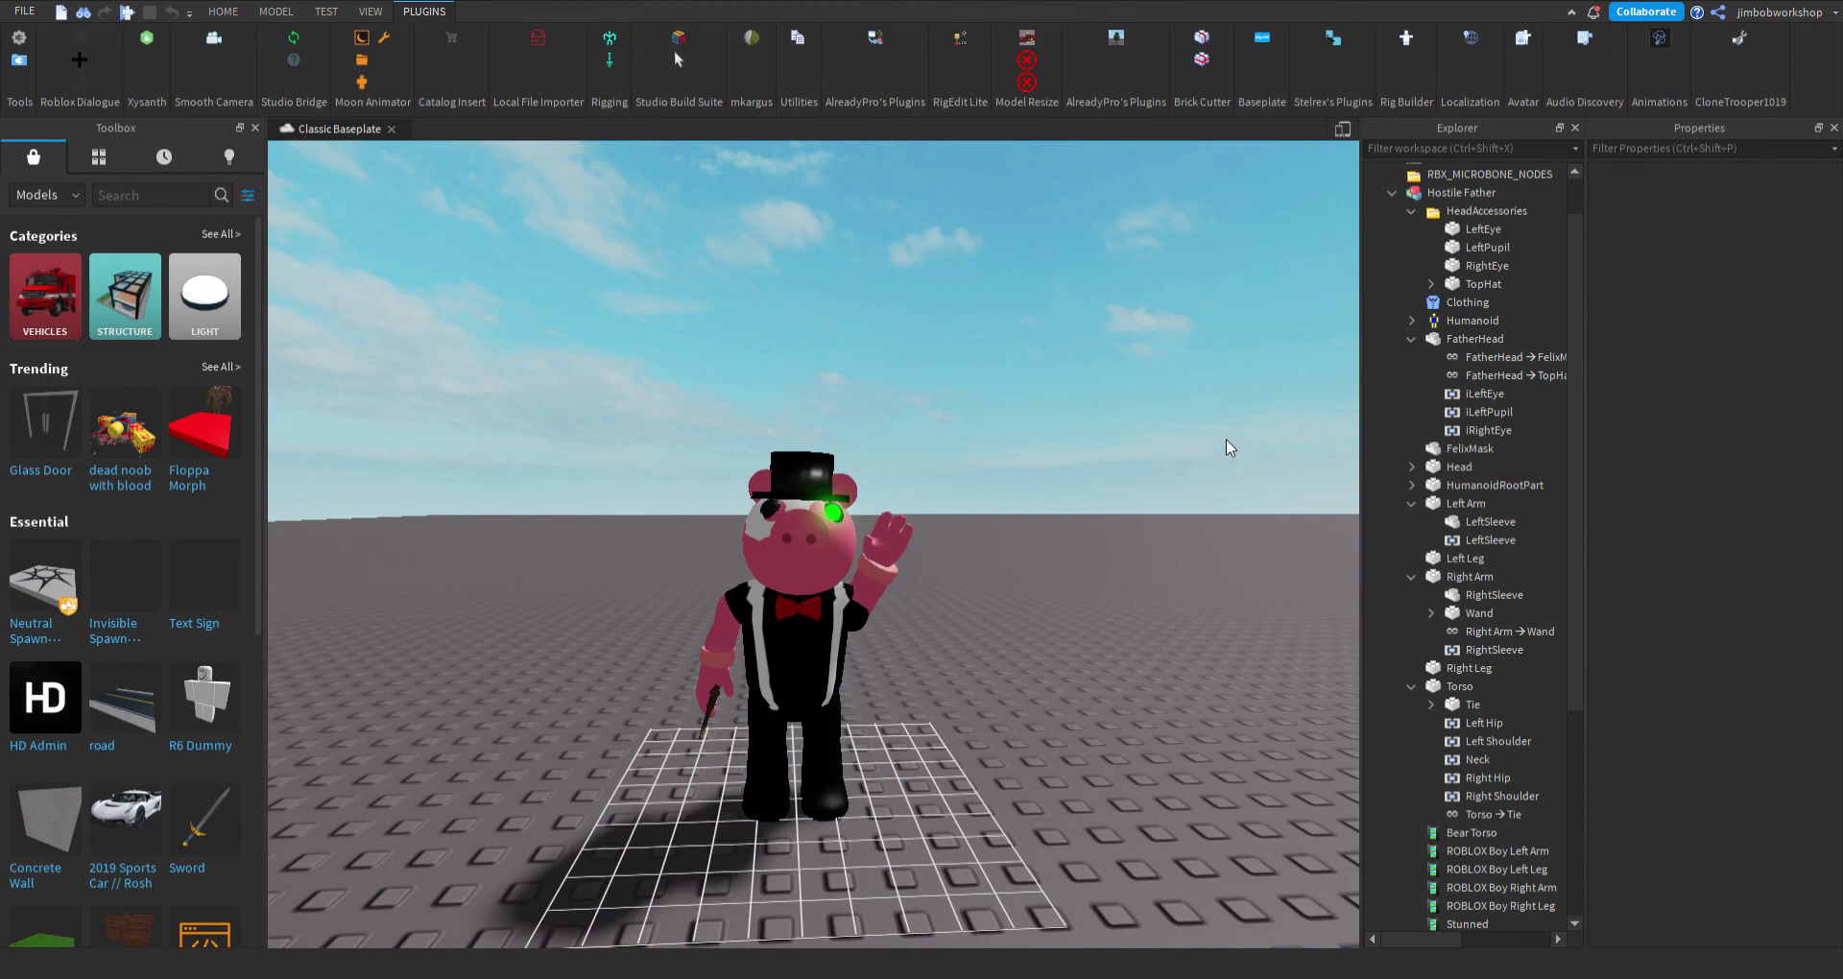